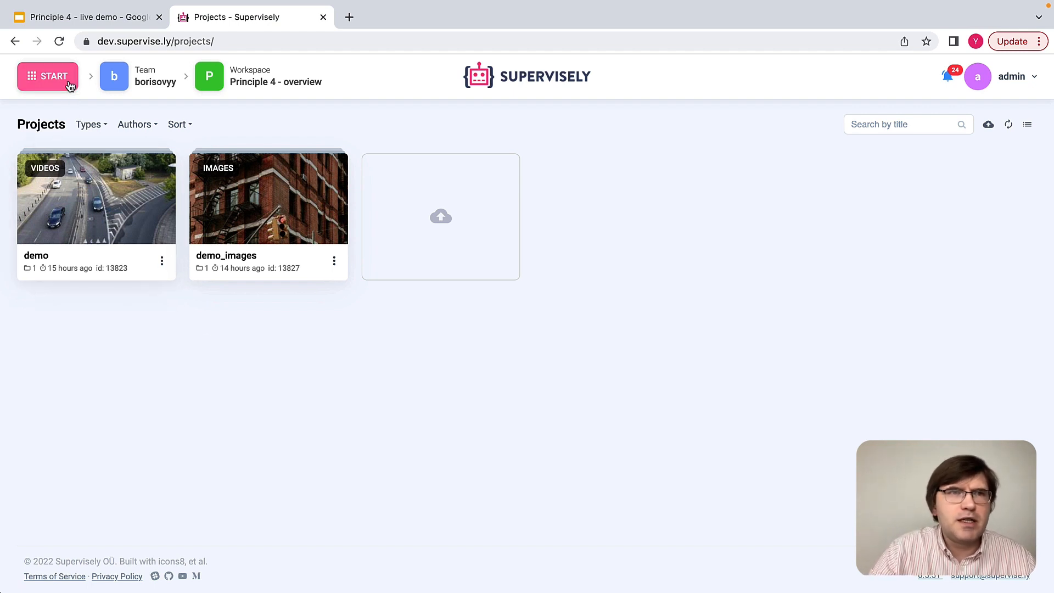
Open the Team cluster and inspect the GTX 1080ti agent's hardware details and GPU monitor, returning to the agent list.
{"action": "left_click", "coordinate": [69, 86]}
{"action": "left_click", "coordinate": [153, 251]}
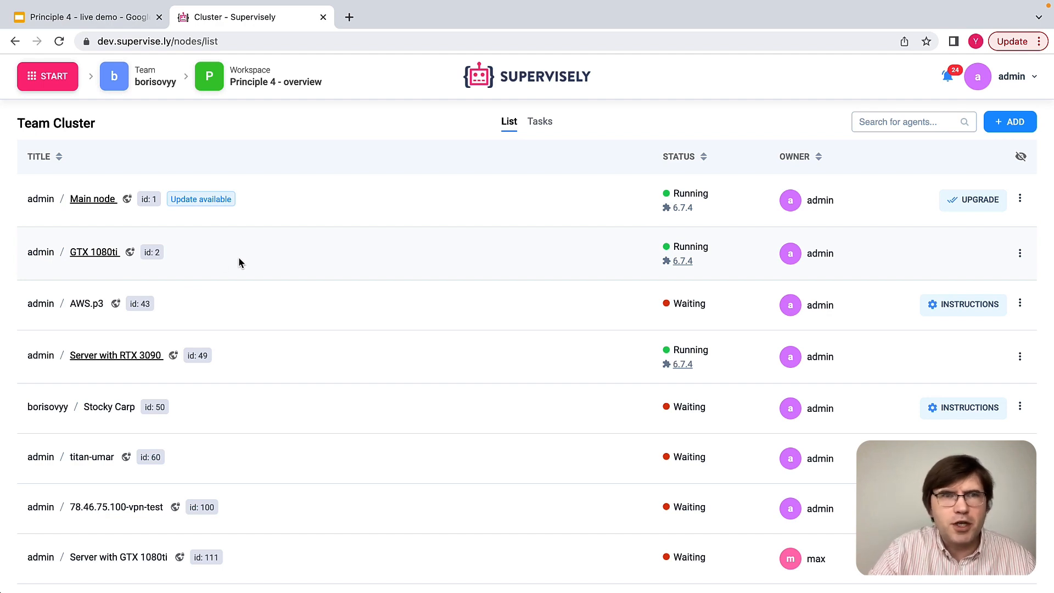
{"action": "left_click", "coordinate": [104, 252]}
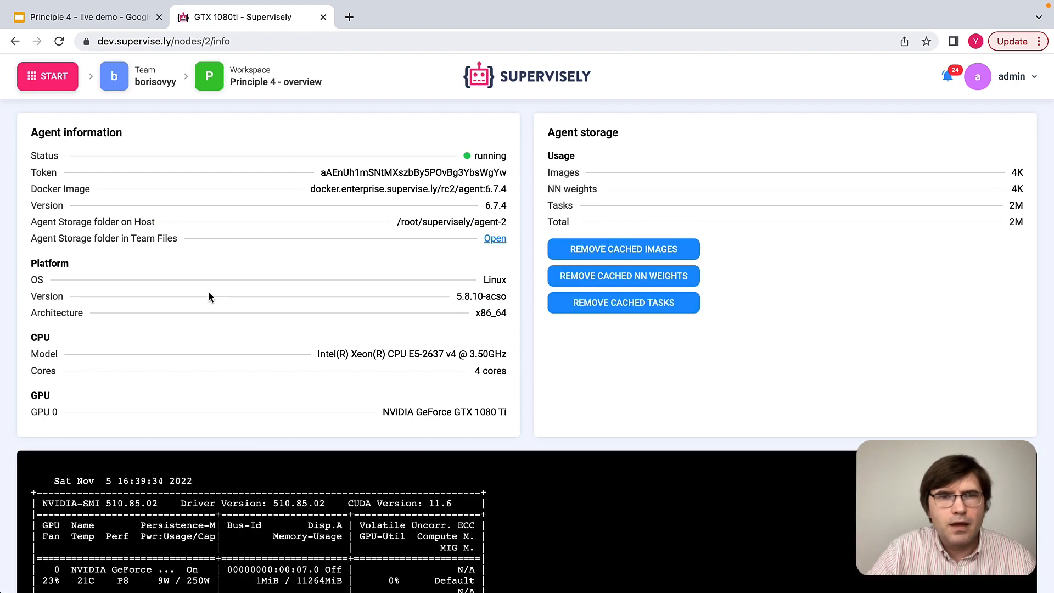
{"action": "scroll", "coordinate": [209, 297], "scroll_direction": "down", "scroll_amount": 4}
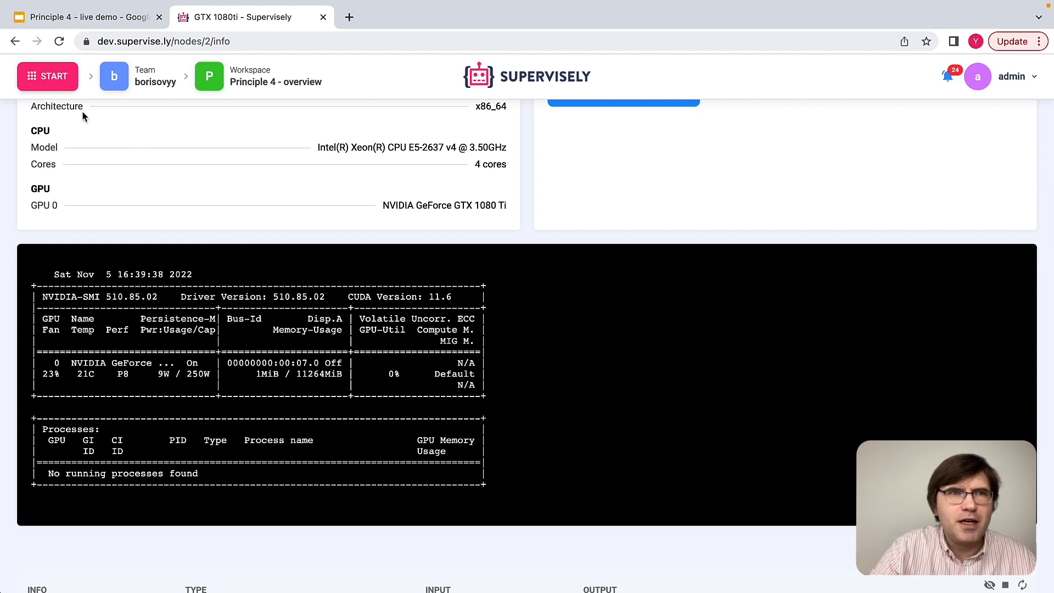
{"action": "left_click", "coordinate": [15, 43]}
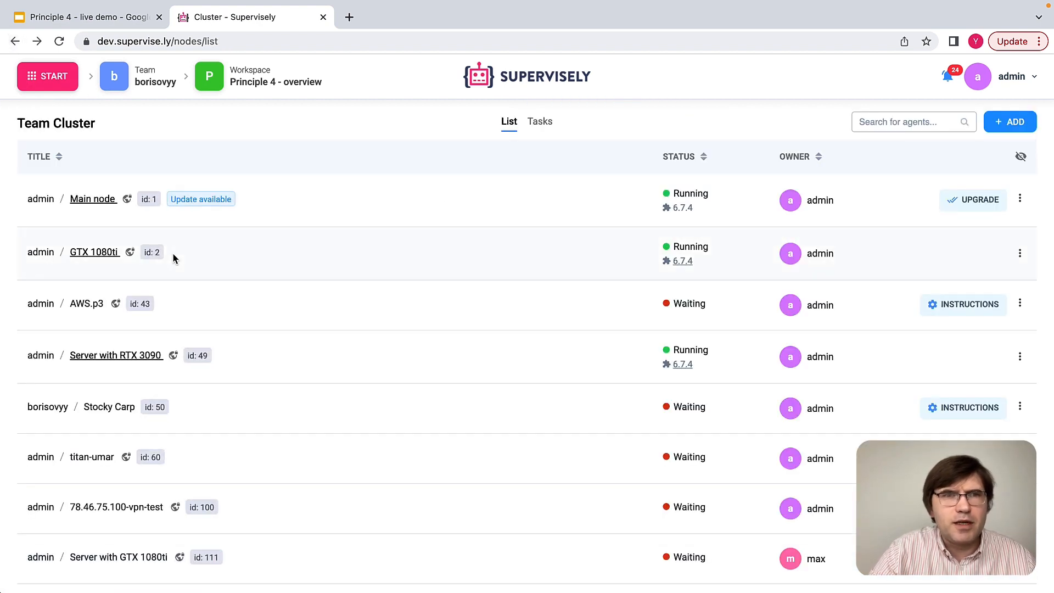
Look through the cluster's agents and inspect the Server with RTX 3090 agent's details and GPU monitor, returning to the list.
{"action": "scroll", "coordinate": [174, 258], "scroll_direction": "down", "scroll_amount": 14}
{"action": "scroll", "coordinate": [174, 258], "scroll_direction": "up", "scroll_amount": 8}
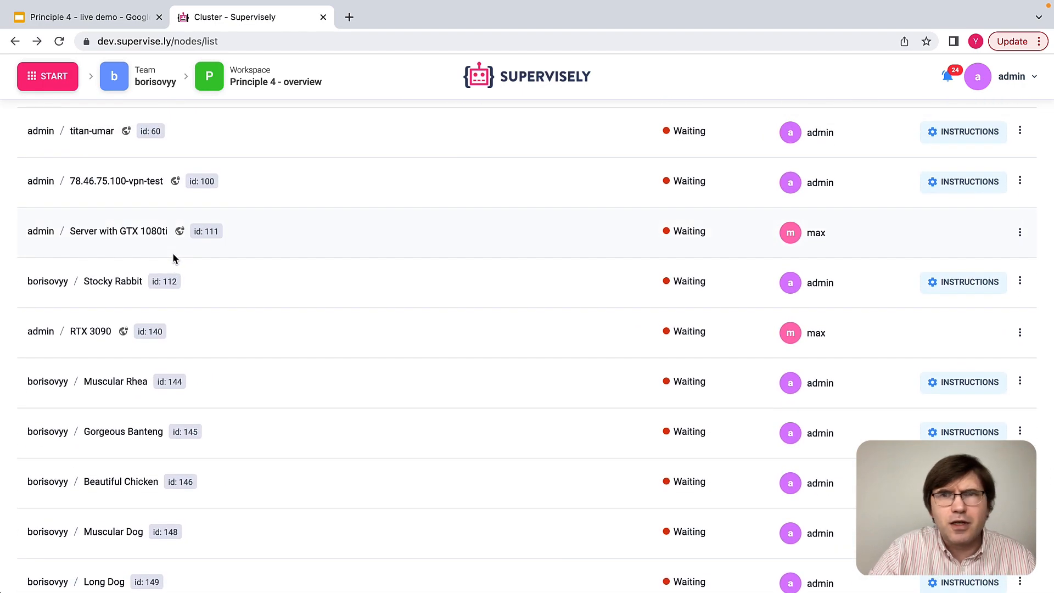
{"action": "scroll", "coordinate": [174, 258], "scroll_direction": "up", "scroll_amount": 6}
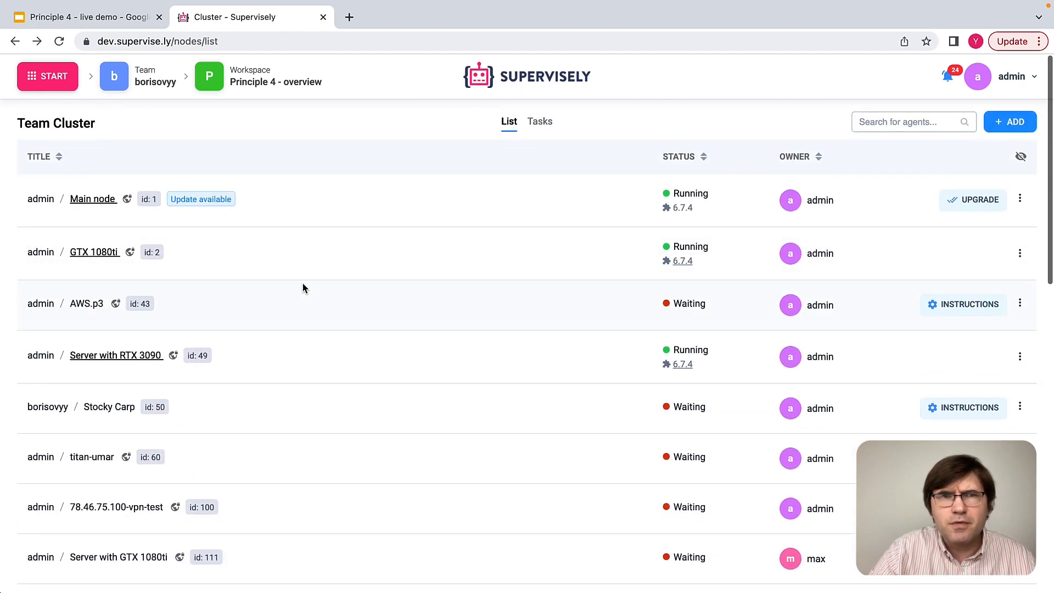
{"action": "left_click", "coordinate": [125, 355]}
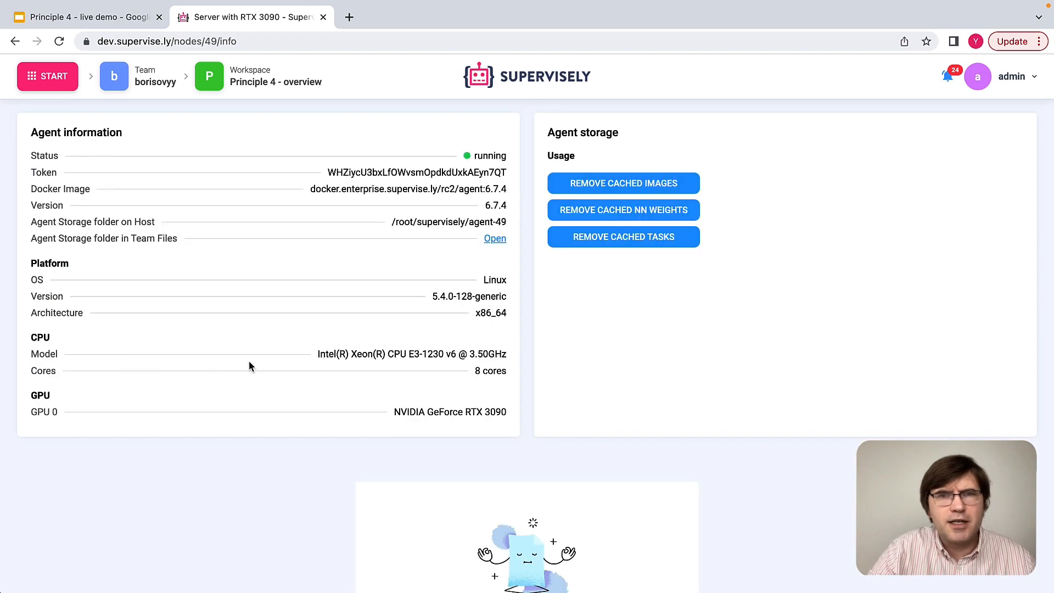
{"action": "scroll", "coordinate": [414, 409], "scroll_direction": "down", "scroll_amount": 3}
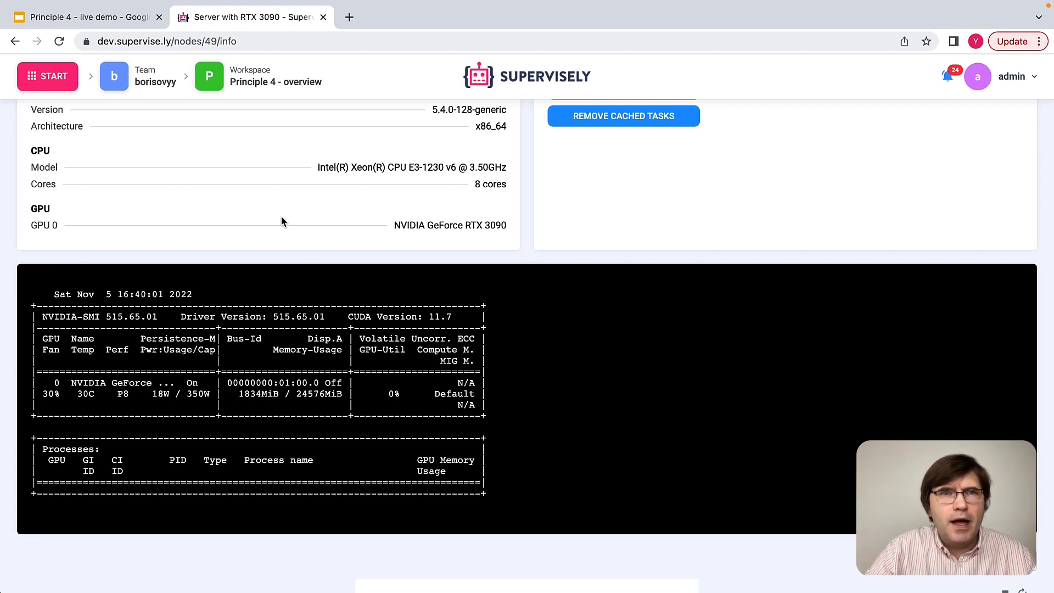
{"action": "left_click", "coordinate": [15, 41]}
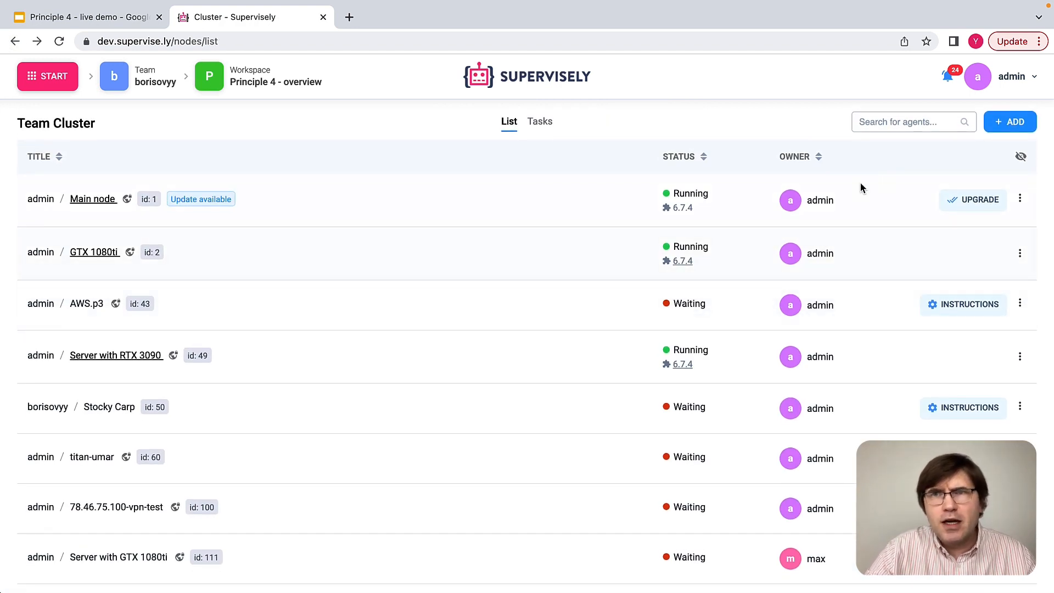
Review the requirements and terminal command for adding a new agent to the cluster, and dismiss the instructions.
{"action": "left_click", "coordinate": [1015, 123]}
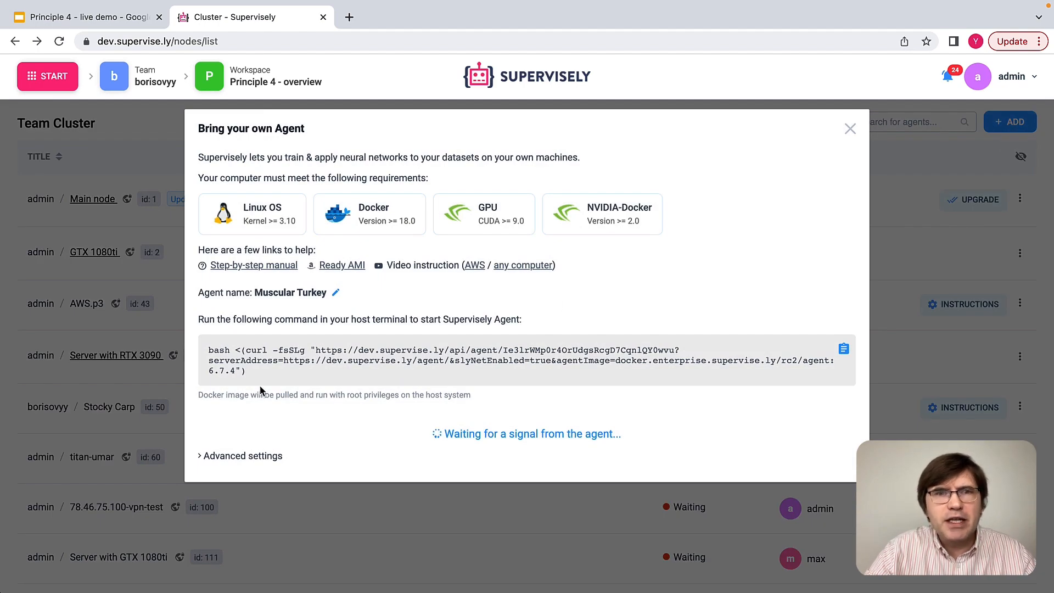
{"action": "left_click_drag", "start_coordinate": [241, 378], "coordinate": [213, 351]}
{"action": "left_click", "coordinate": [252, 357]}
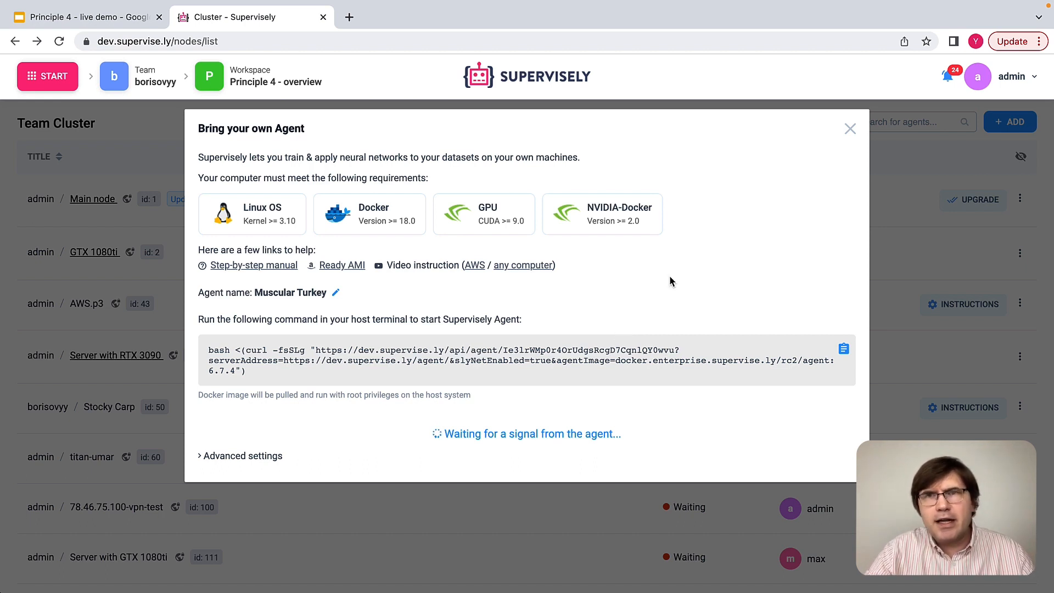
{"action": "left_click", "coordinate": [850, 129]}
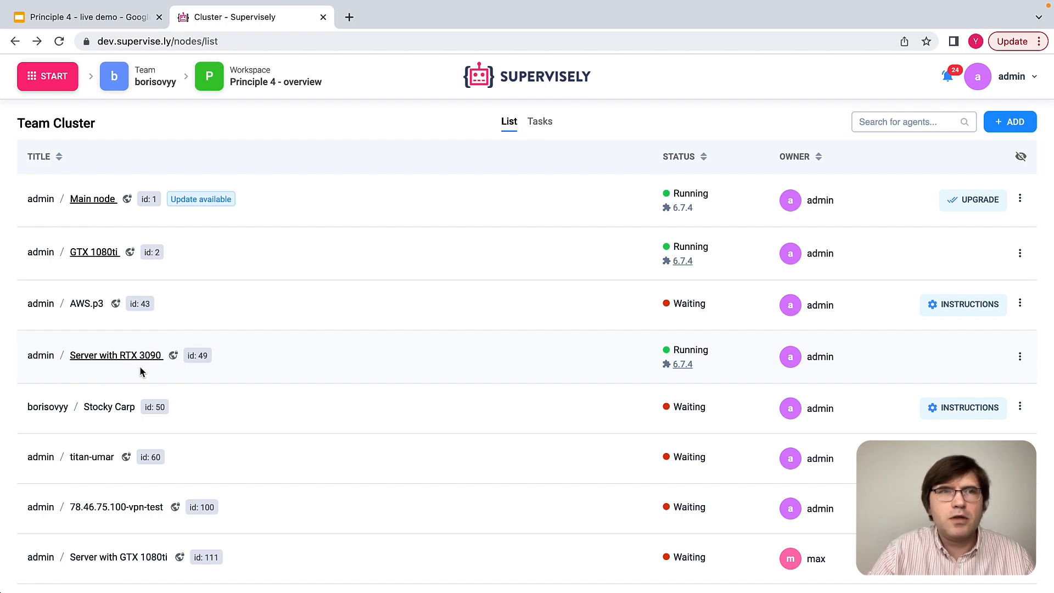
Open the Ecosystem app catalog and look over its categories.
{"action": "left_click", "coordinate": [54, 74]}
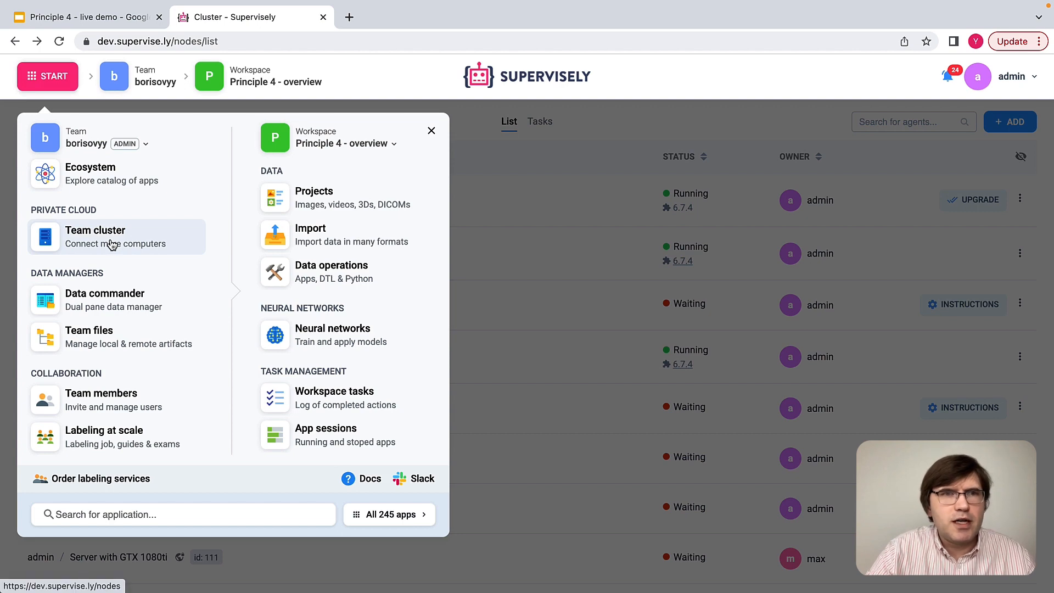
{"action": "left_click", "coordinate": [140, 179]}
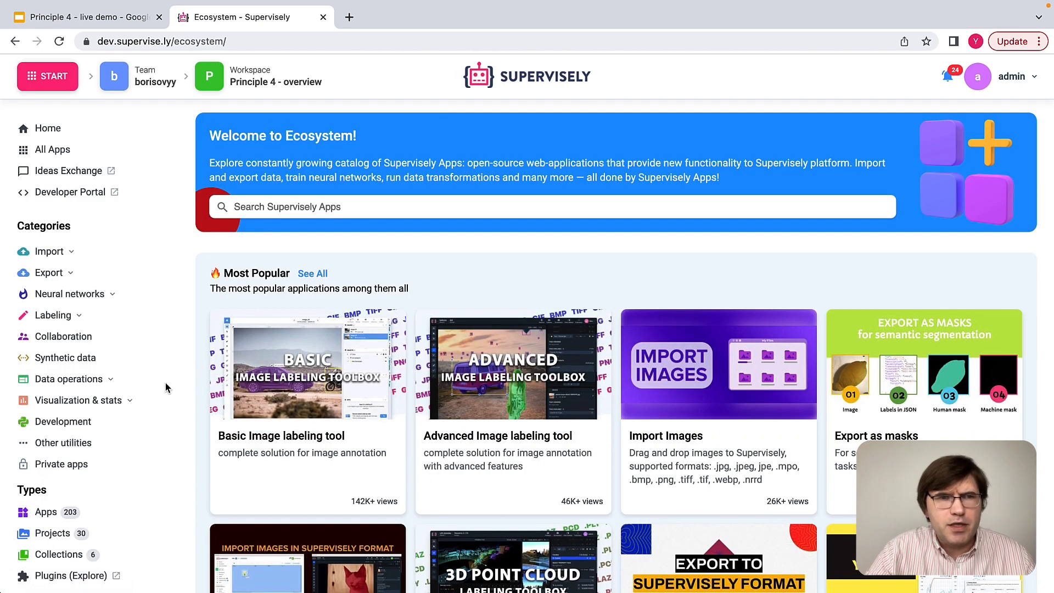
{"action": "scroll", "coordinate": [166, 388], "scroll_direction": "down", "scroll_amount": 2}
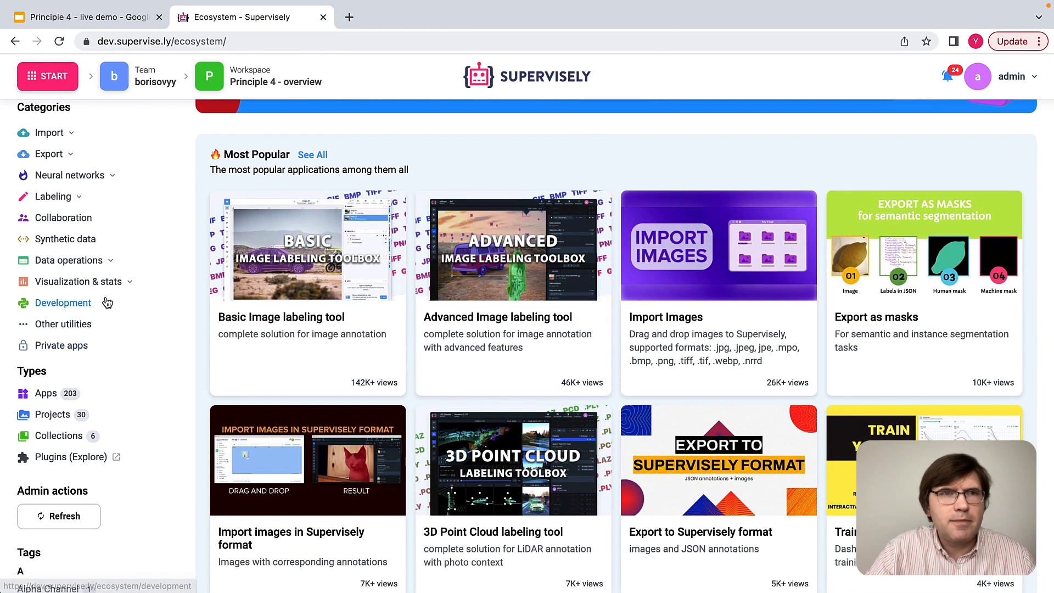
{"action": "scroll", "coordinate": [67, 228], "scroll_direction": "up", "scroll_amount": 1}
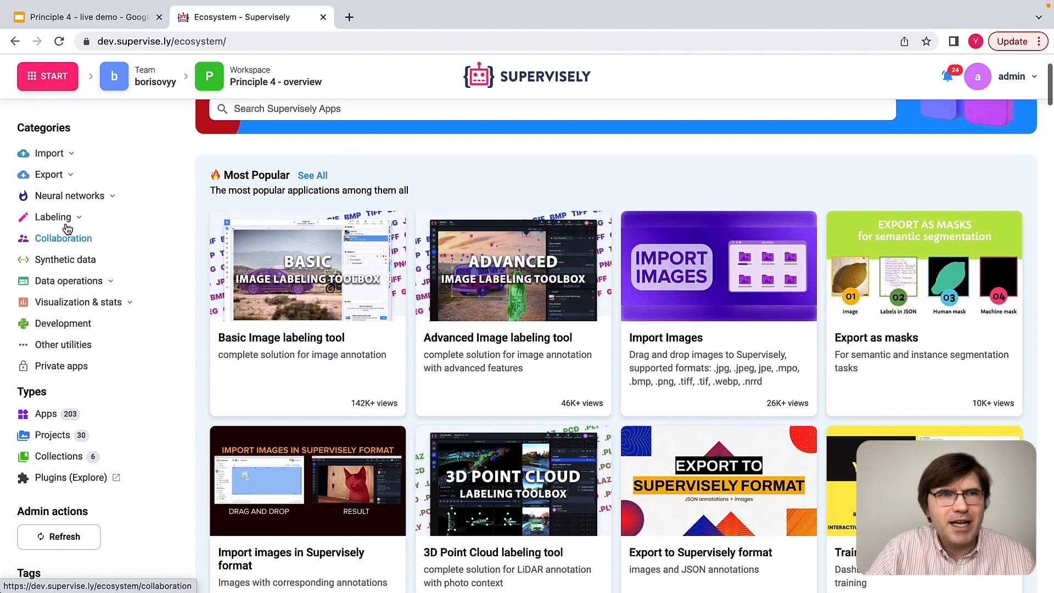
{"action": "scroll", "coordinate": [67, 229], "scroll_direction": "up", "scroll_amount": 1}
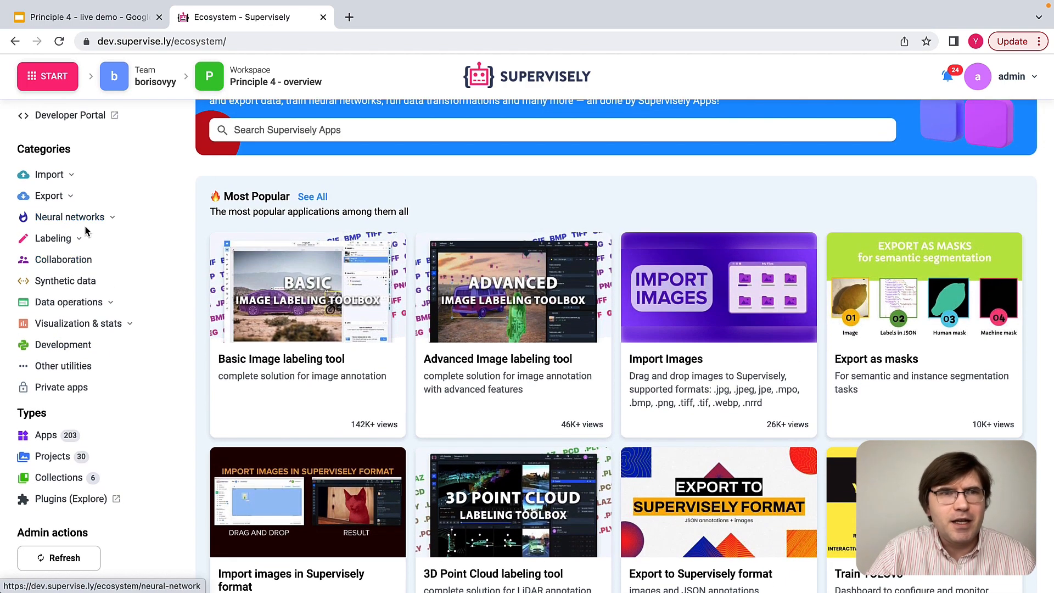
Filter the catalog to Neural networks for Images and browse the listed apps.
{"action": "left_click", "coordinate": [87, 217]}
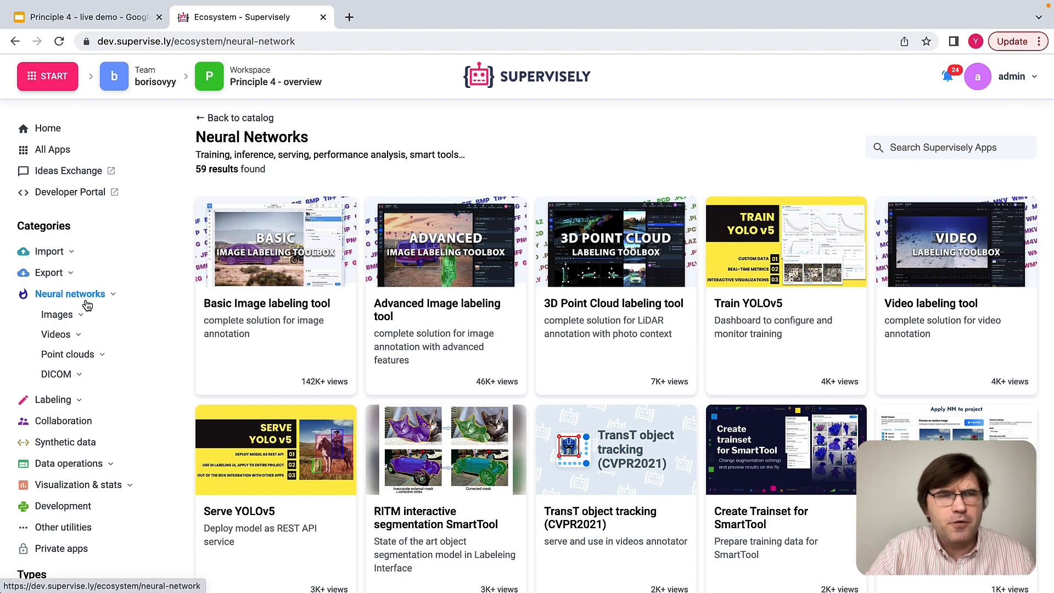
{"action": "left_click", "coordinate": [65, 314]}
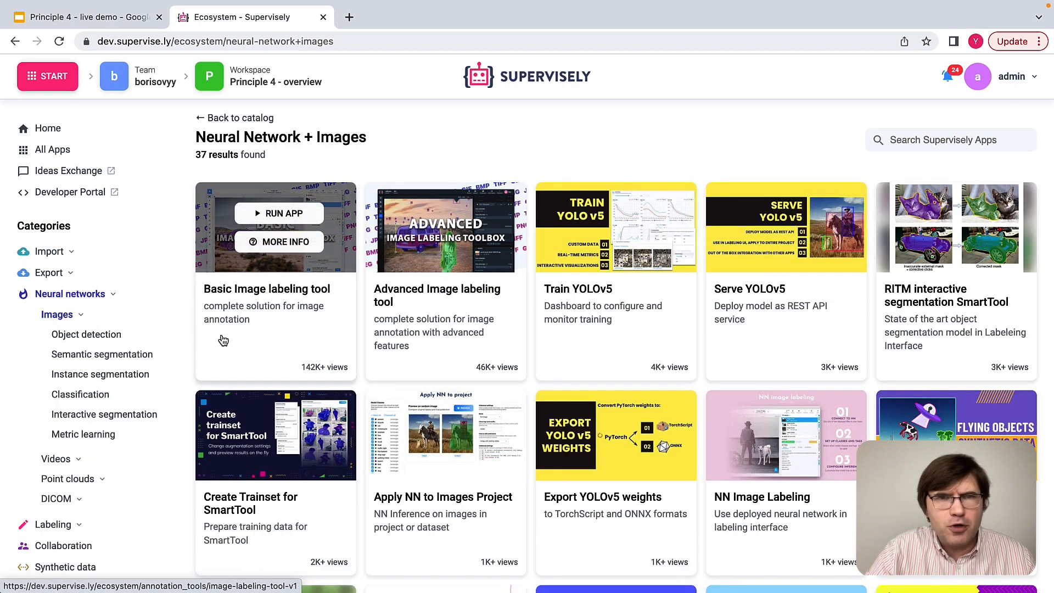
{"action": "scroll", "coordinate": [214, 329], "scroll_direction": "down", "scroll_amount": 3}
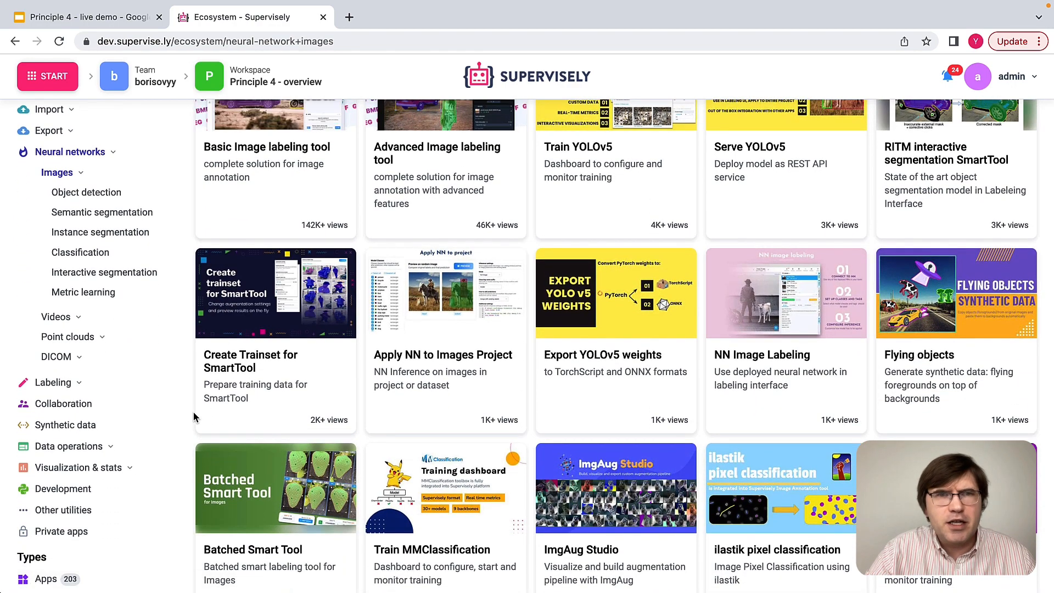
{"action": "scroll", "coordinate": [197, 412], "scroll_direction": "up", "scroll_amount": 3}
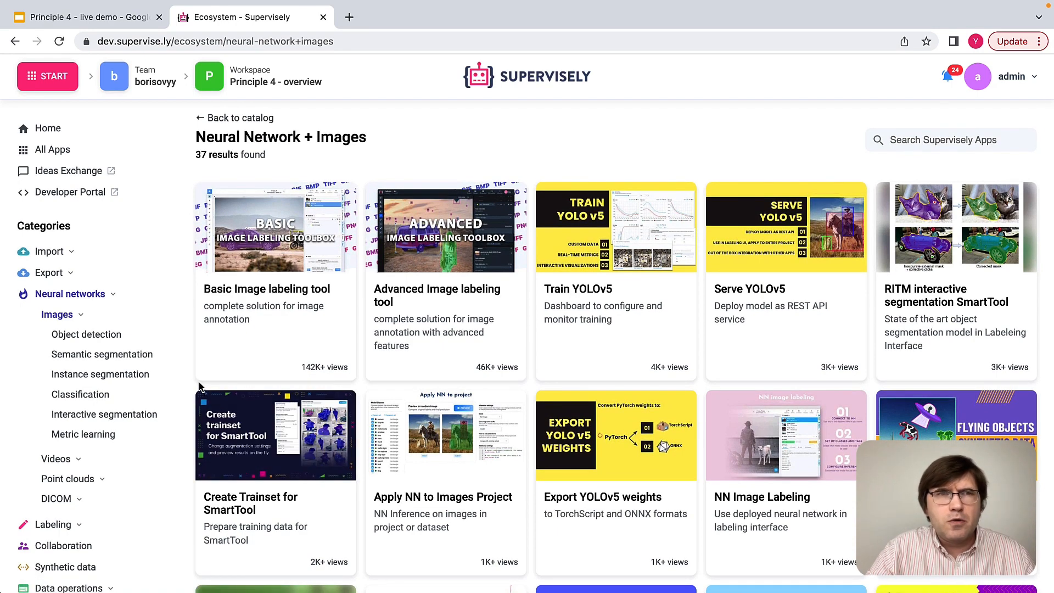
Open the workspace's Neural networks page and look over the app categories for images, videos, point clouds and DICOM.
{"action": "left_click", "coordinate": [63, 78]}
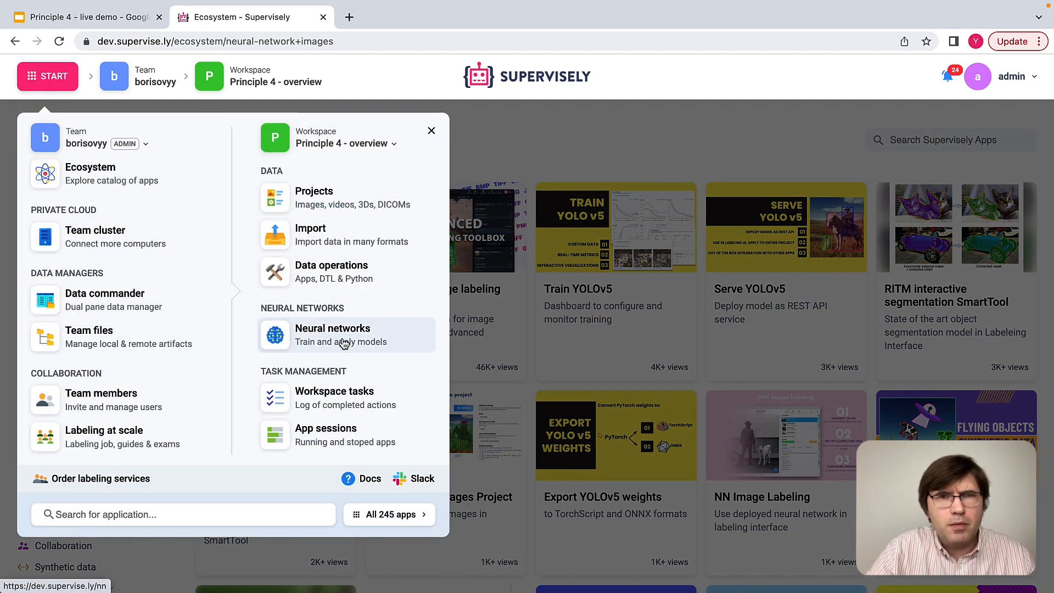
{"action": "left_click", "coordinate": [344, 343]}
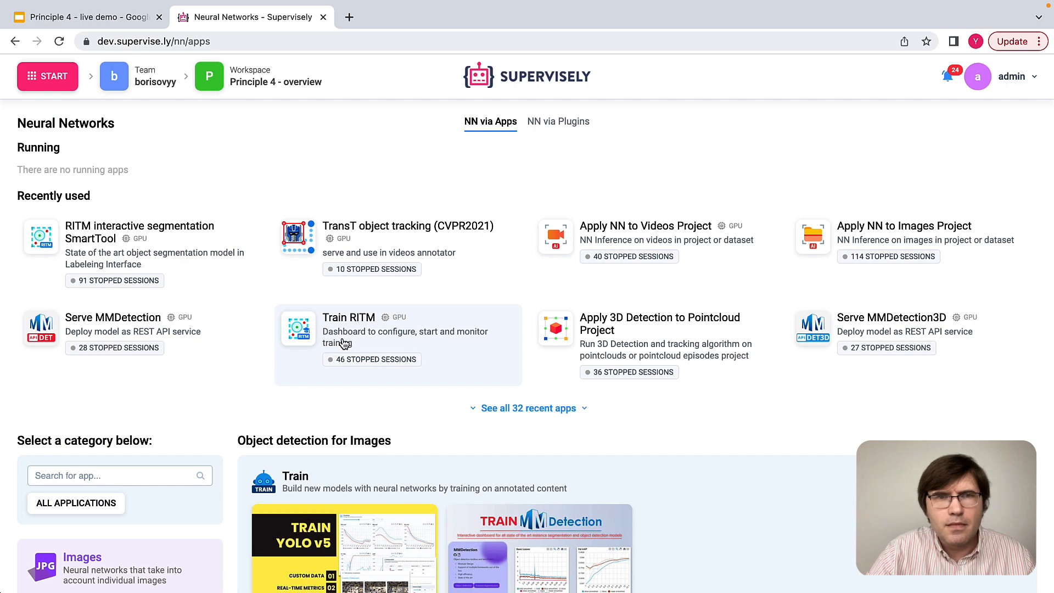
{"action": "scroll", "coordinate": [344, 343], "scroll_direction": "down", "scroll_amount": 5}
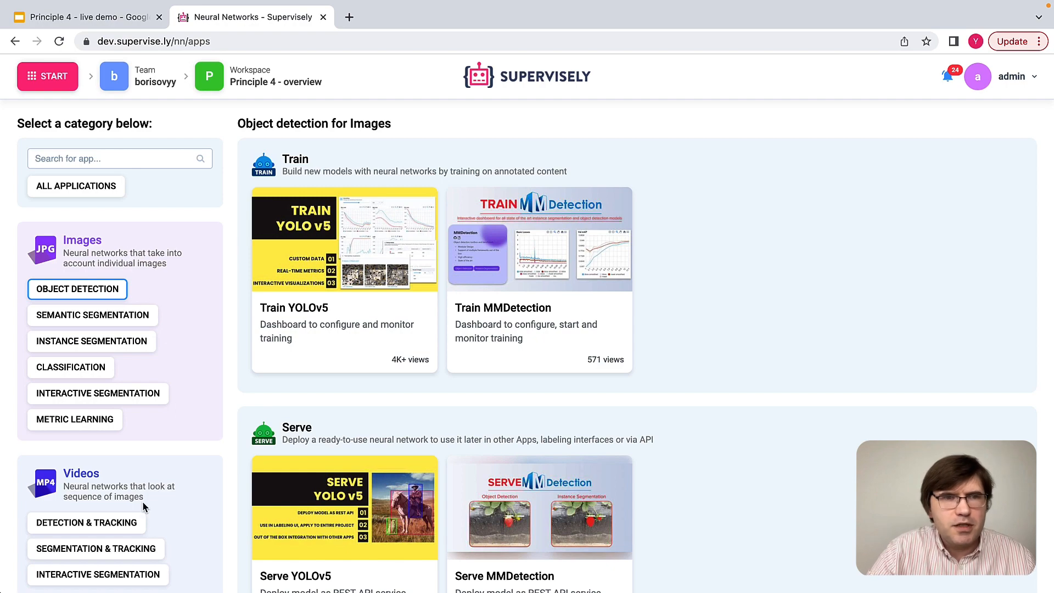
{"action": "scroll", "coordinate": [144, 505], "scroll_direction": "down", "scroll_amount": 1}
{"action": "scroll", "coordinate": [143, 501], "scroll_direction": "down", "scroll_amount": 4}
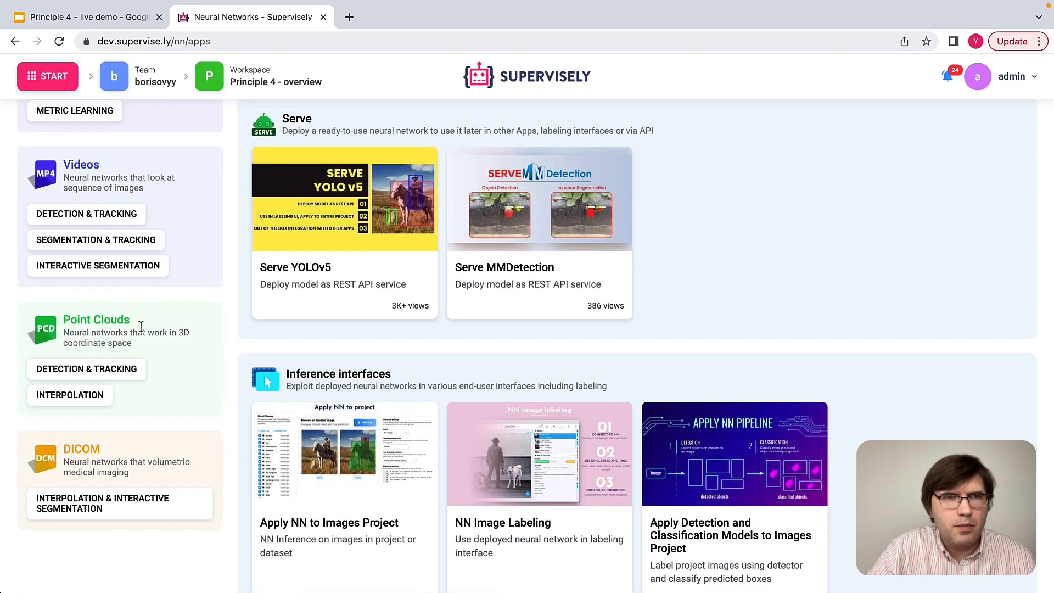
{"action": "scroll", "coordinate": [134, 472], "scroll_direction": "up", "scroll_amount": 6}
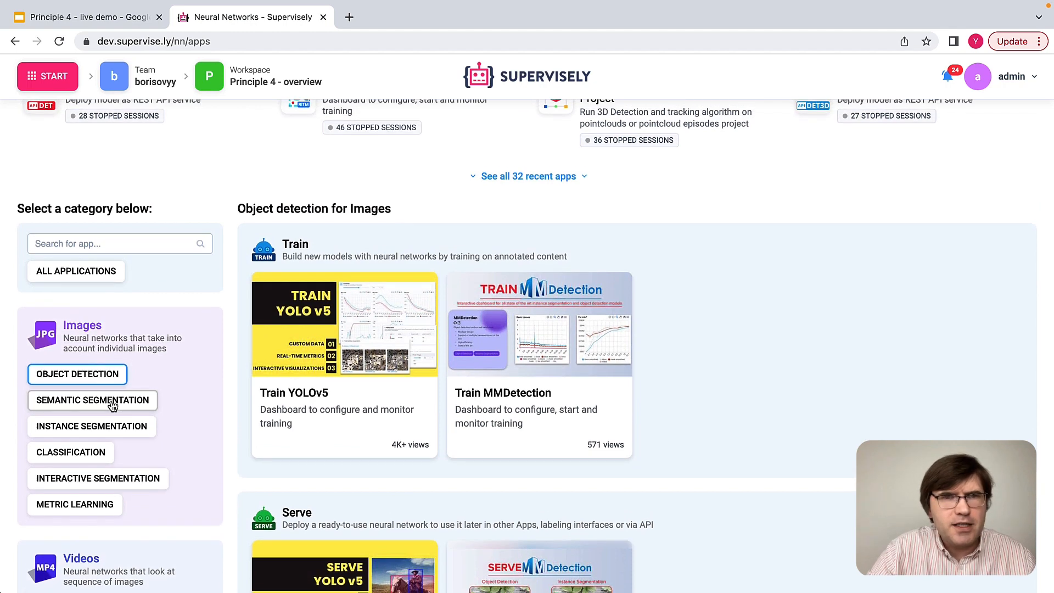
Browse the image categories Semantic segmentation and Instance segmentation, and return to Object detection.
{"action": "left_click", "coordinate": [113, 405]}
{"action": "left_click", "coordinate": [96, 435]}
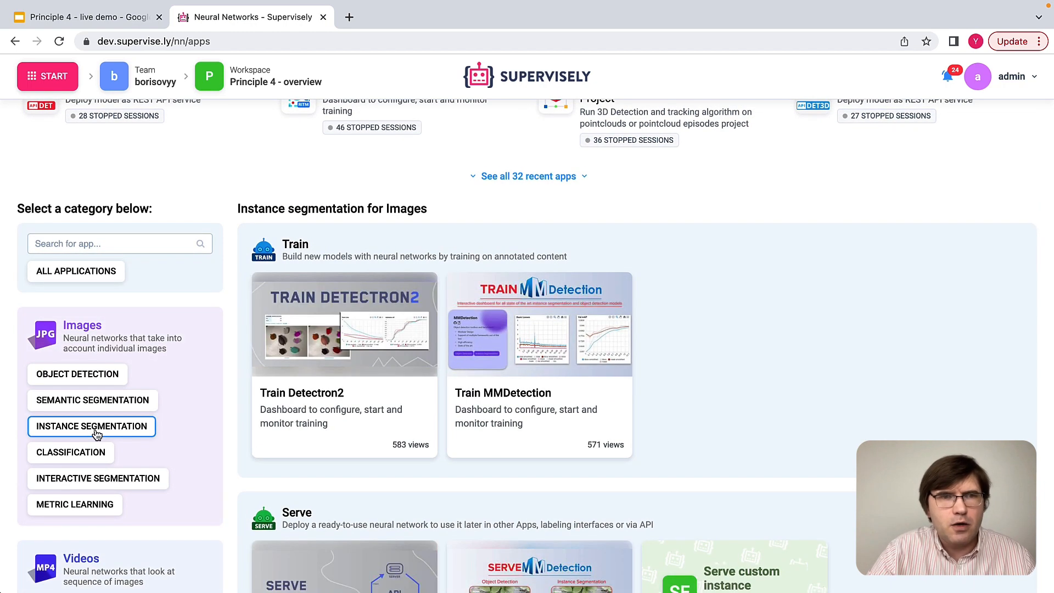
{"action": "left_click", "coordinate": [99, 378]}
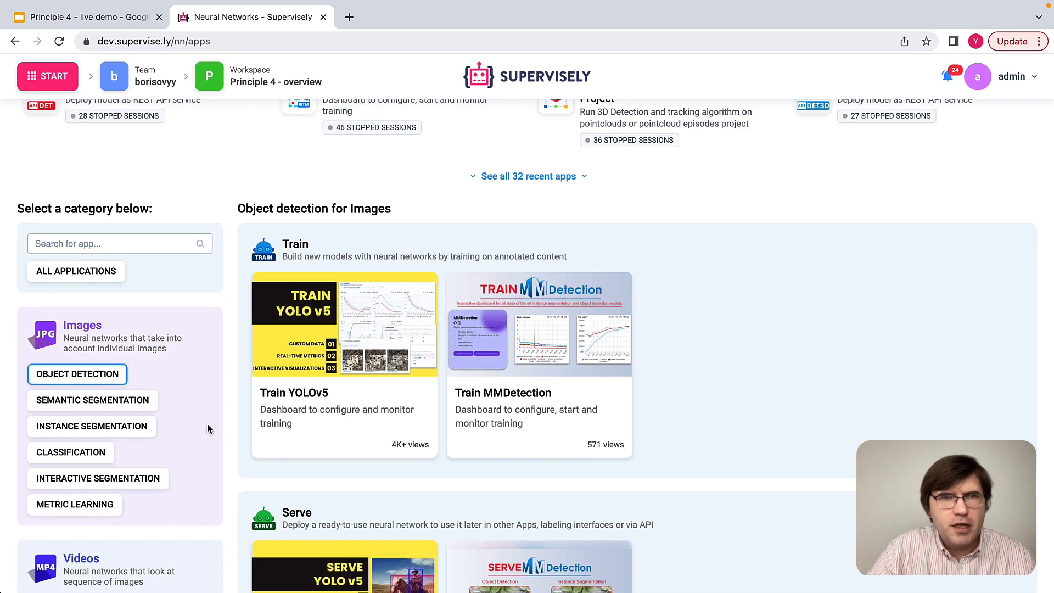
Examine the Train and Serve apps for image object detection, covering both YOLOv5 and MMDetection.
{"action": "scroll", "coordinate": [235, 437], "scroll_direction": "down", "scroll_amount": 2}
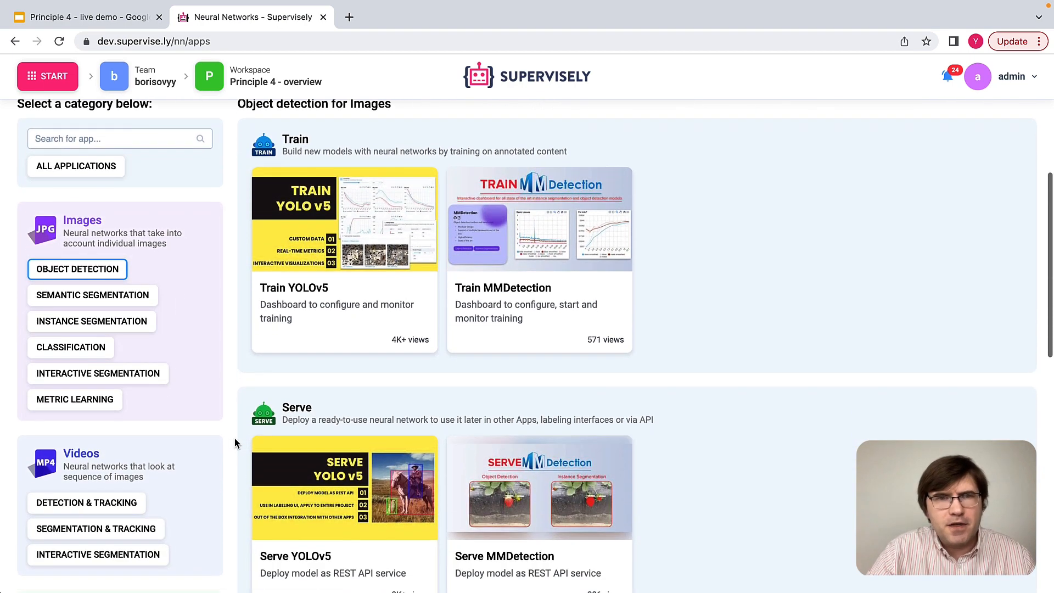
{"action": "scroll", "coordinate": [235, 439], "scroll_direction": "down", "scroll_amount": 2}
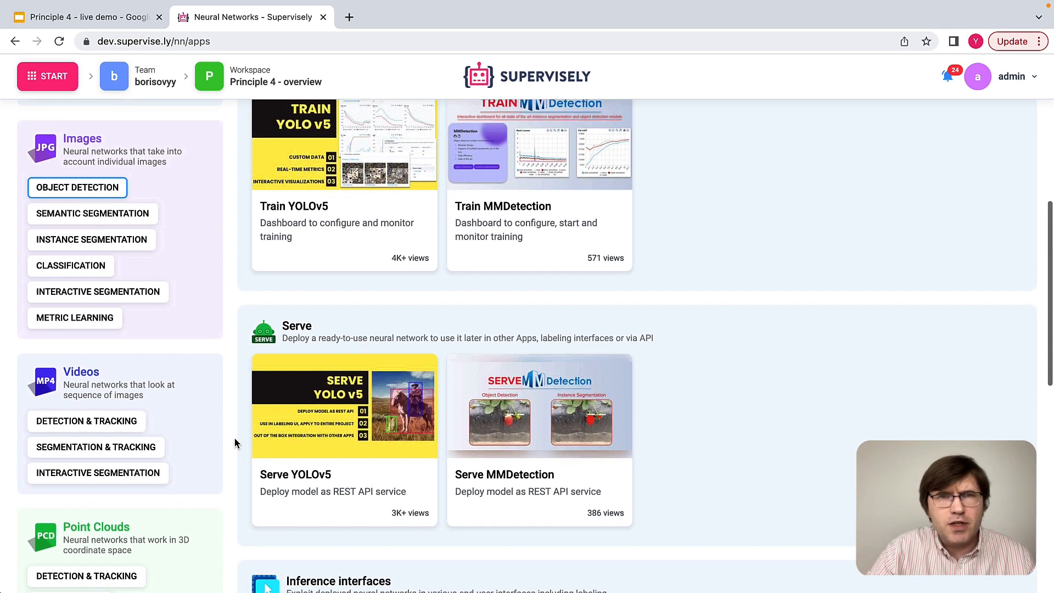
{"action": "scroll", "coordinate": [235, 437], "scroll_direction": "up", "scroll_amount": 2}
{"action": "mouse_move", "coordinate": [263, 333]}
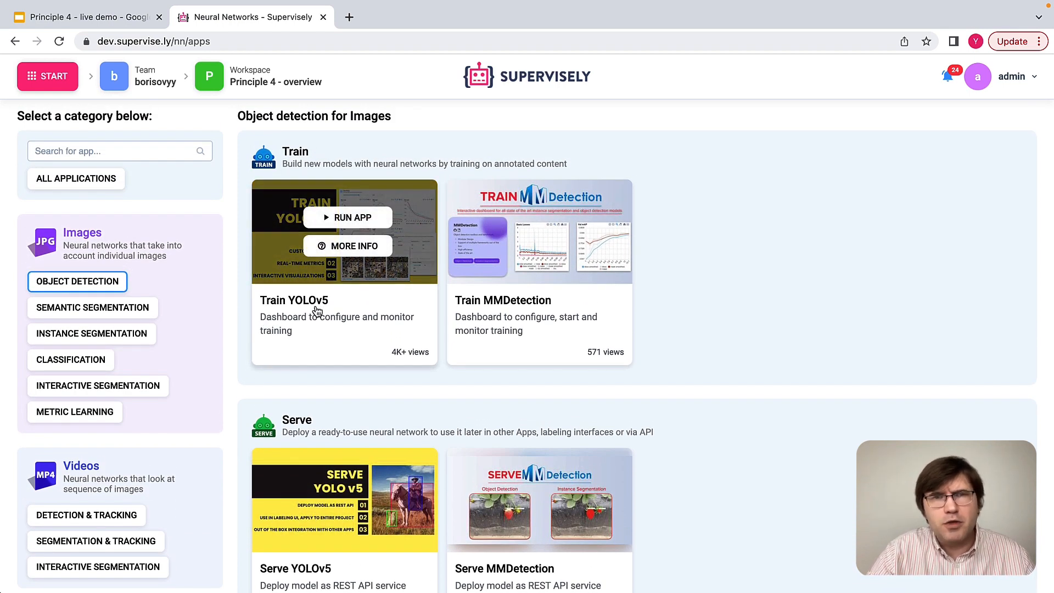
{"action": "mouse_move", "coordinate": [545, 315]}
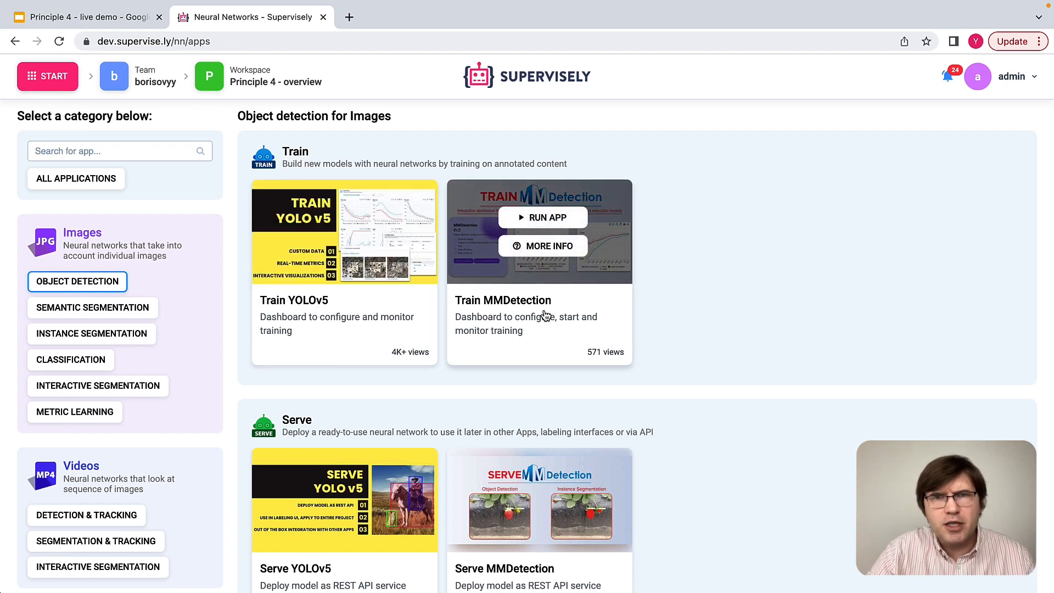
{"action": "scroll", "coordinate": [545, 315], "scroll_direction": "down", "scroll_amount": 3}
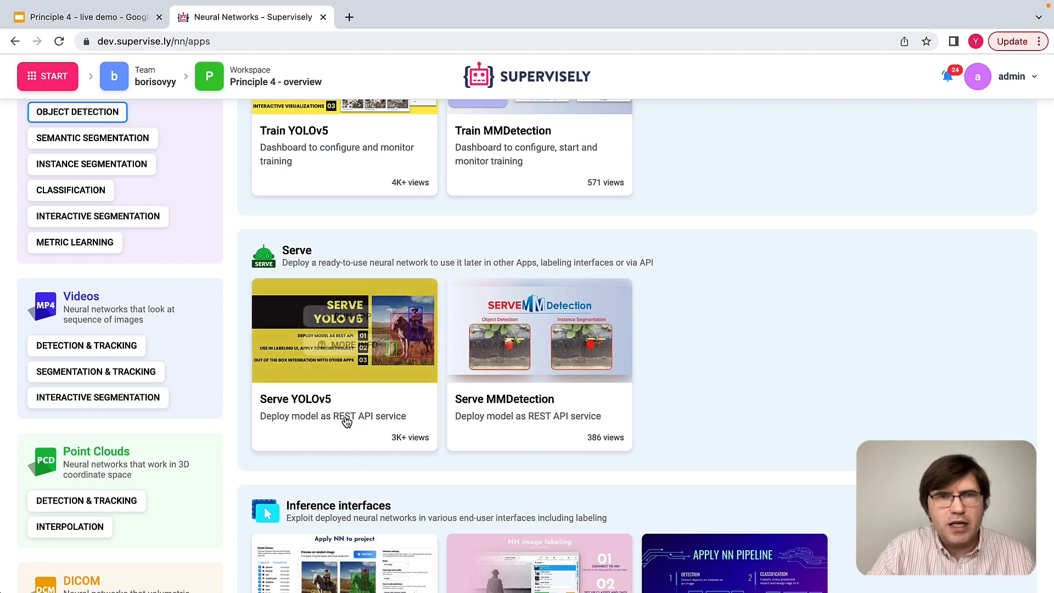
{"action": "mouse_move", "coordinate": [346, 419]}
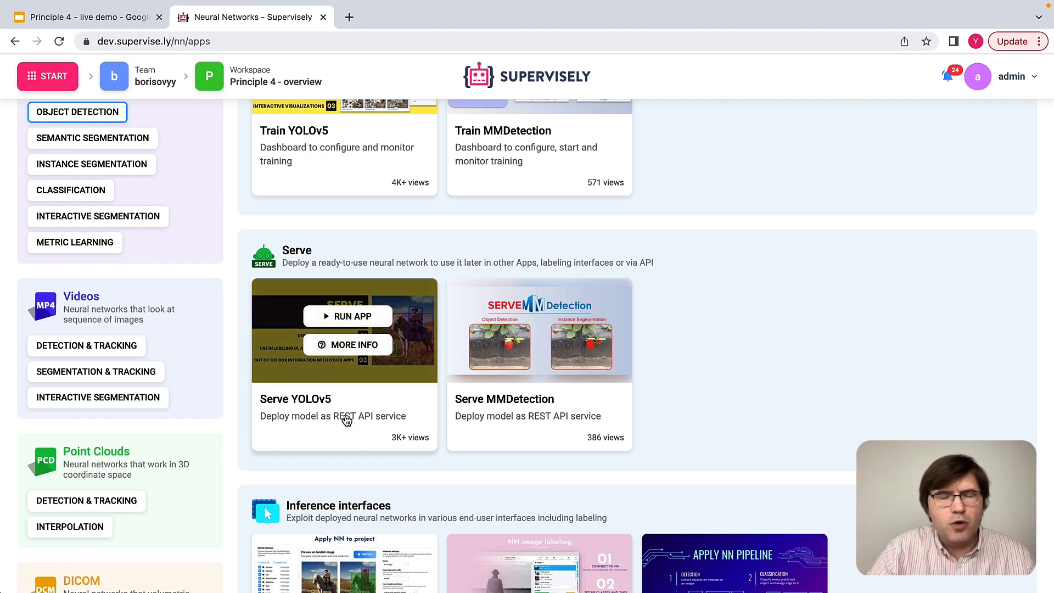
{"action": "mouse_move", "coordinate": [480, 429]}
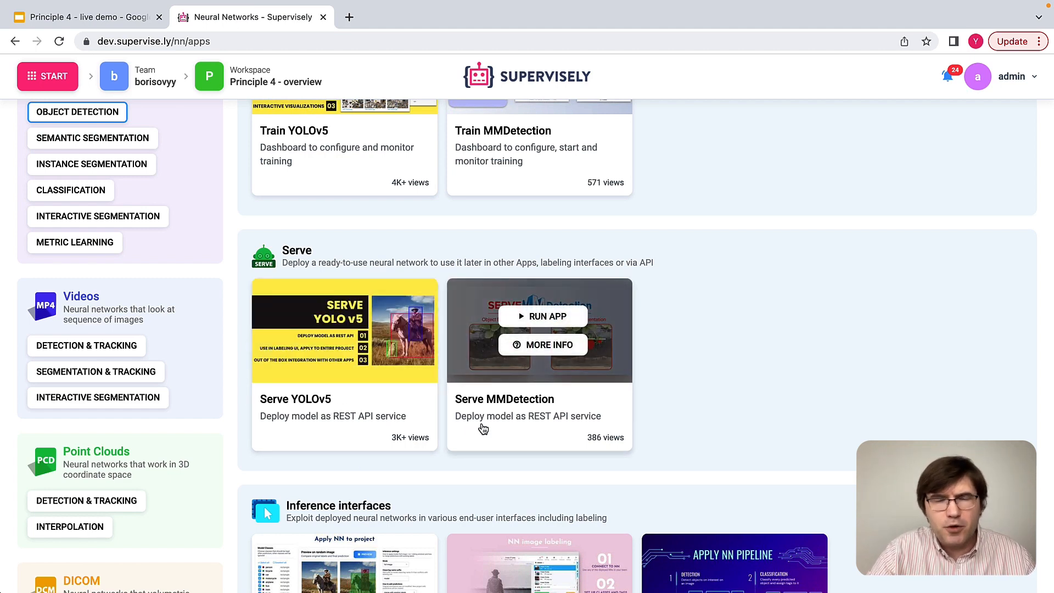
Review the YOLOv5 Train and Serve apps for image object detection, and look over the Semantic segmentation apps.
{"action": "scroll", "coordinate": [697, 430], "scroll_direction": "up", "scroll_amount": 1}
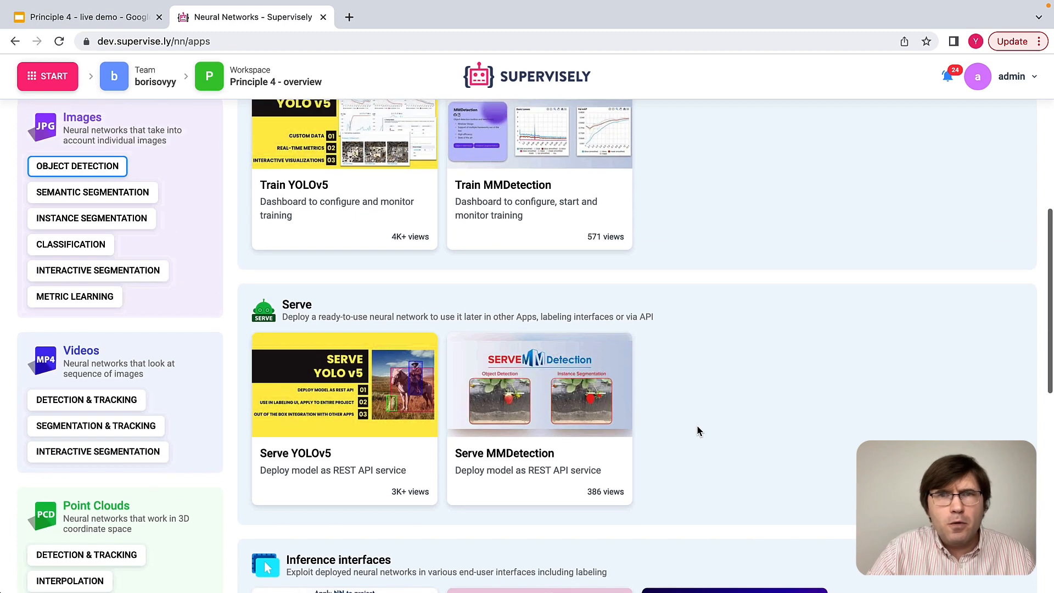
{"action": "scroll", "coordinate": [697, 430], "scroll_direction": "up", "scroll_amount": 1}
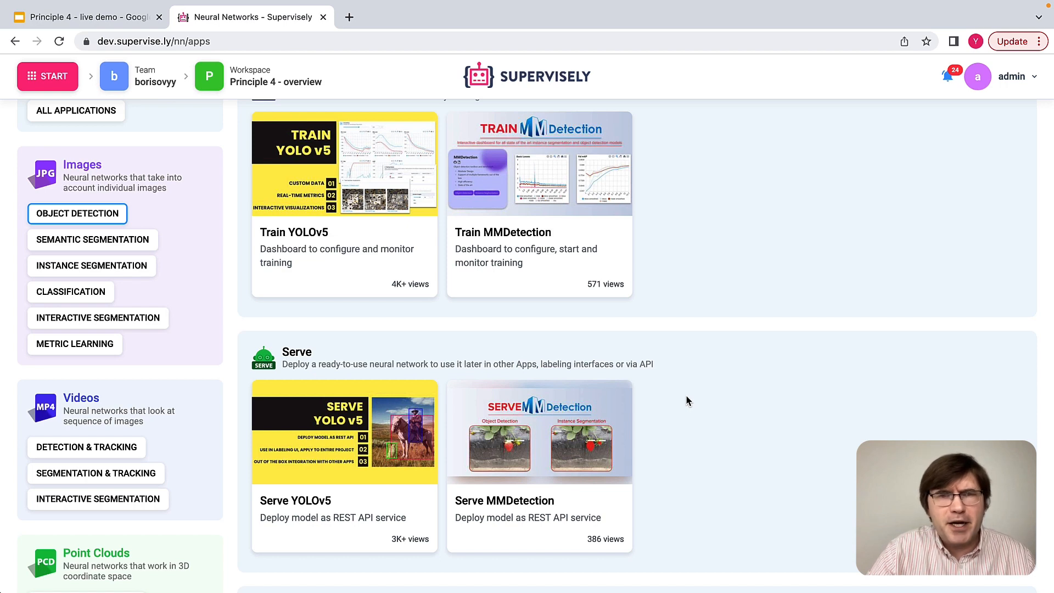
{"action": "mouse_move", "coordinate": [321, 479]}
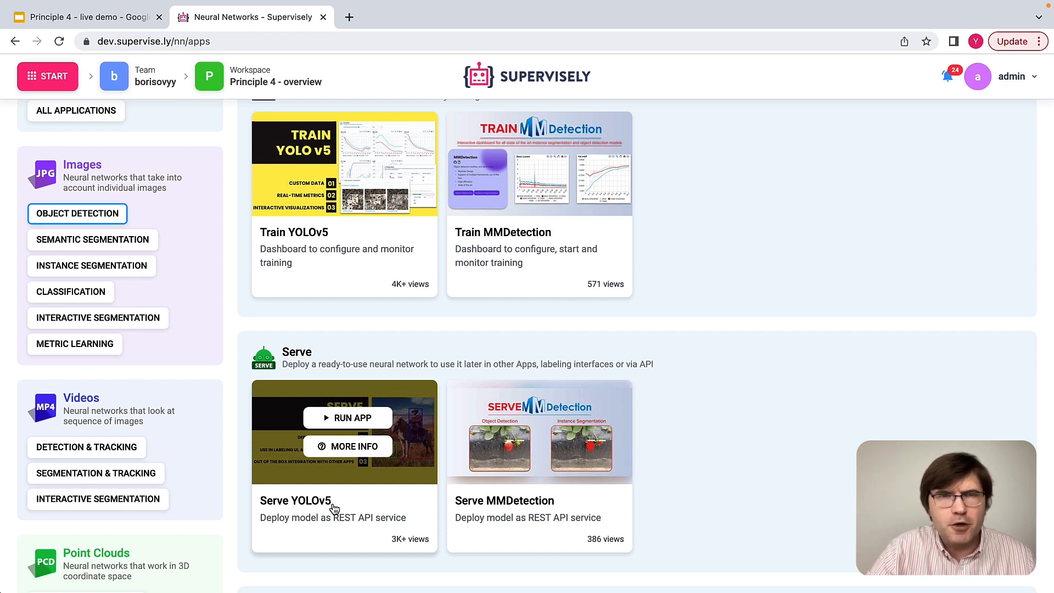
{"action": "mouse_move", "coordinate": [303, 258]}
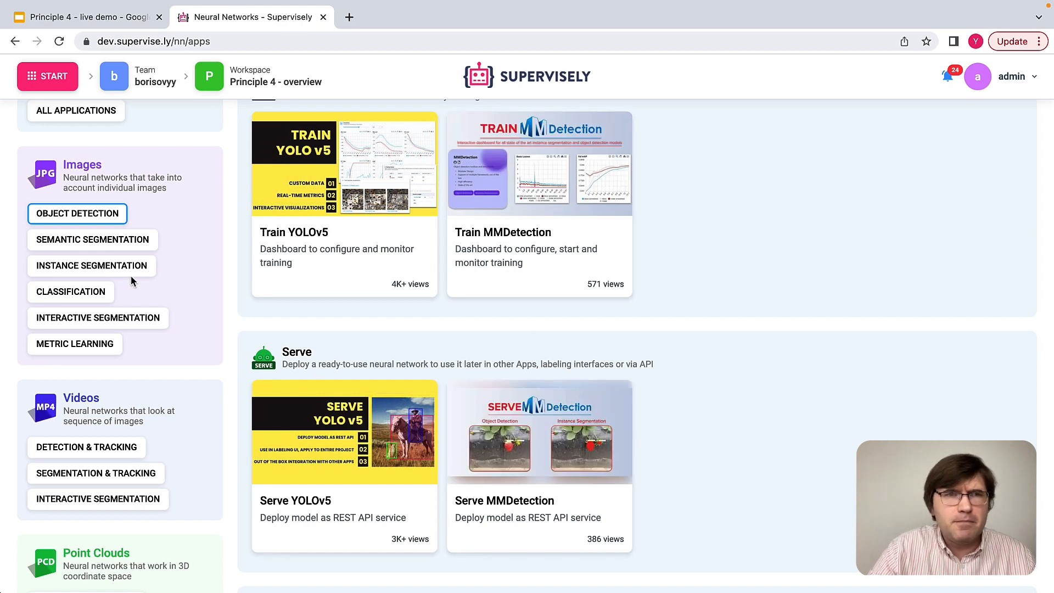
{"action": "left_click", "coordinate": [81, 245]}
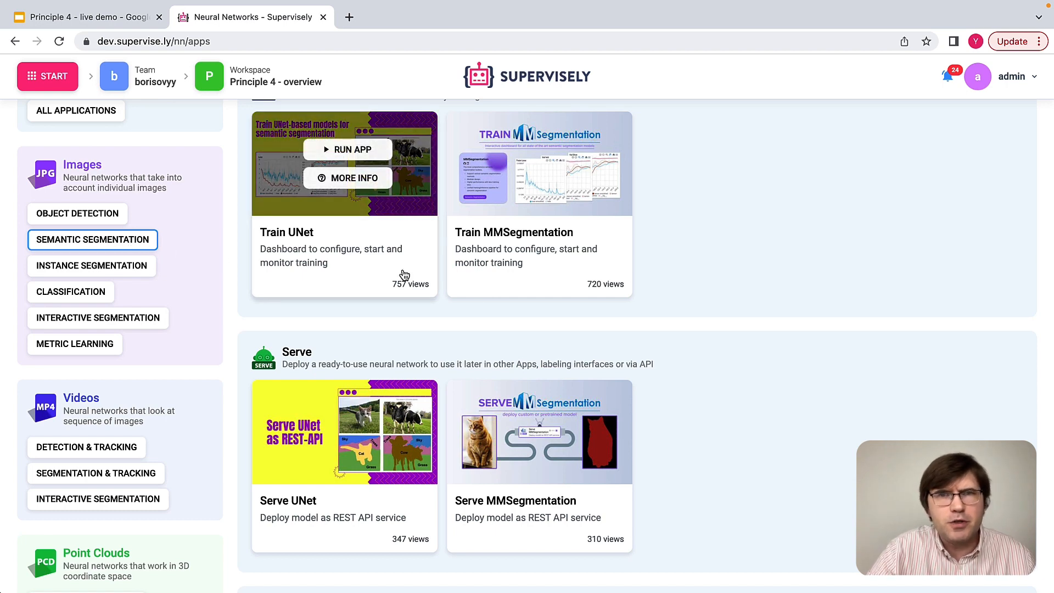
{"action": "mouse_move", "coordinate": [535, 511]}
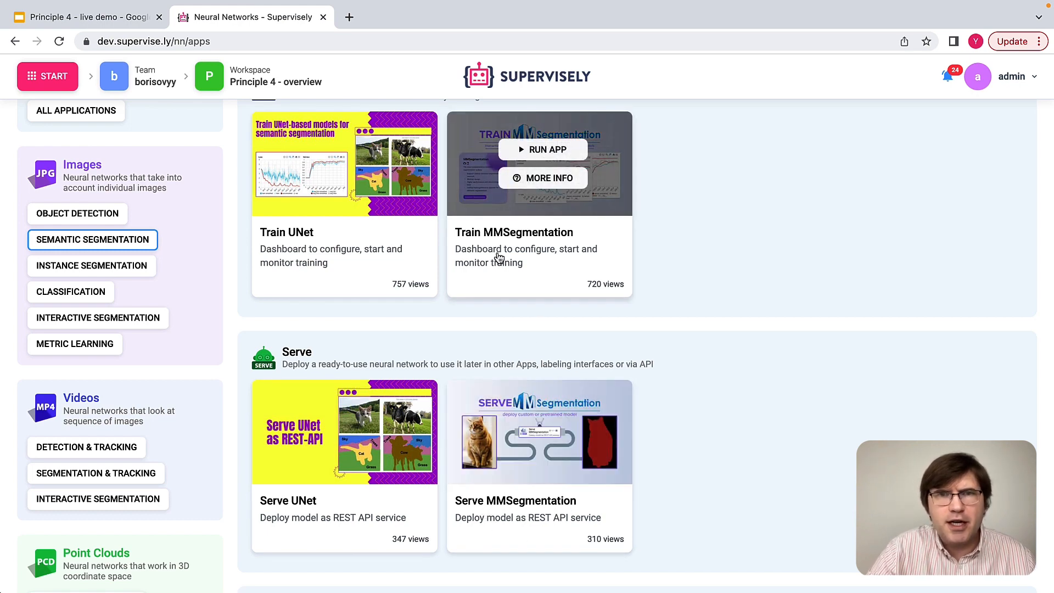
Browse the image categories Instance segmentation, Classification, Interactive segmentation and Metric learning.
{"action": "left_click", "coordinate": [121, 266]}
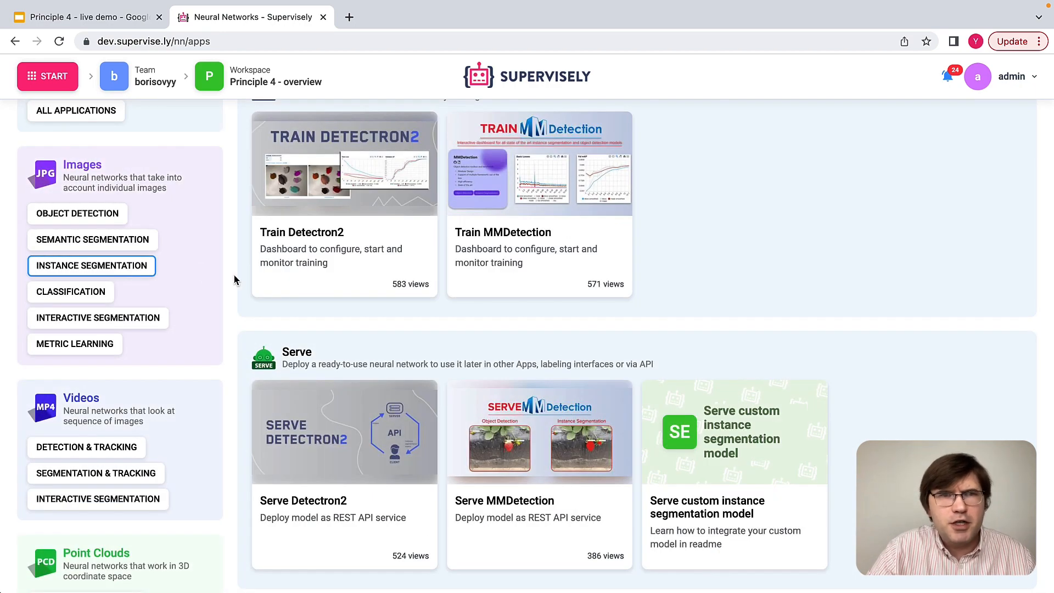
{"action": "left_click", "coordinate": [106, 285]}
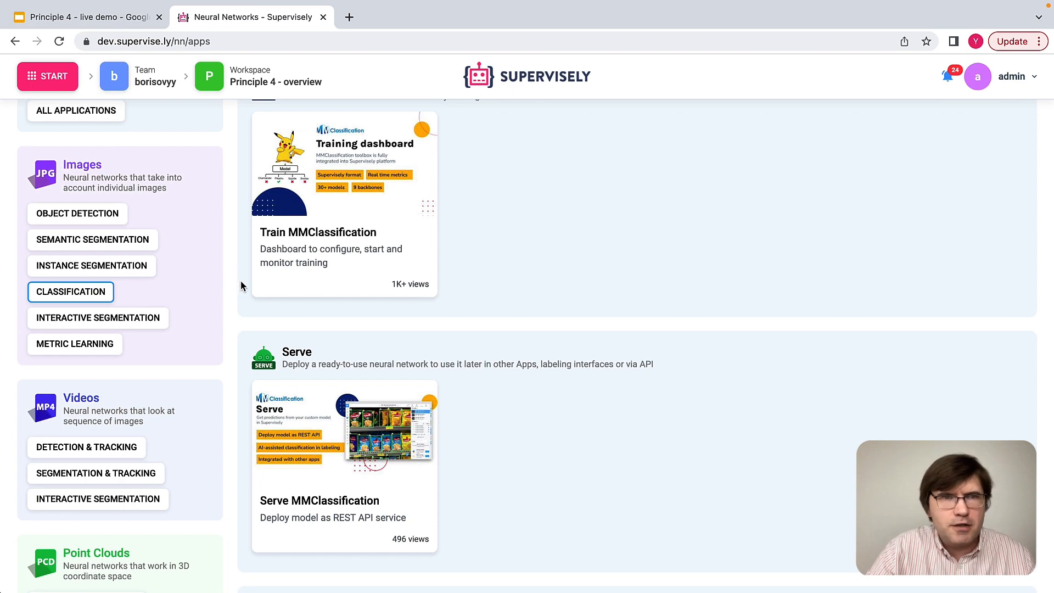
{"action": "left_click", "coordinate": [134, 318]}
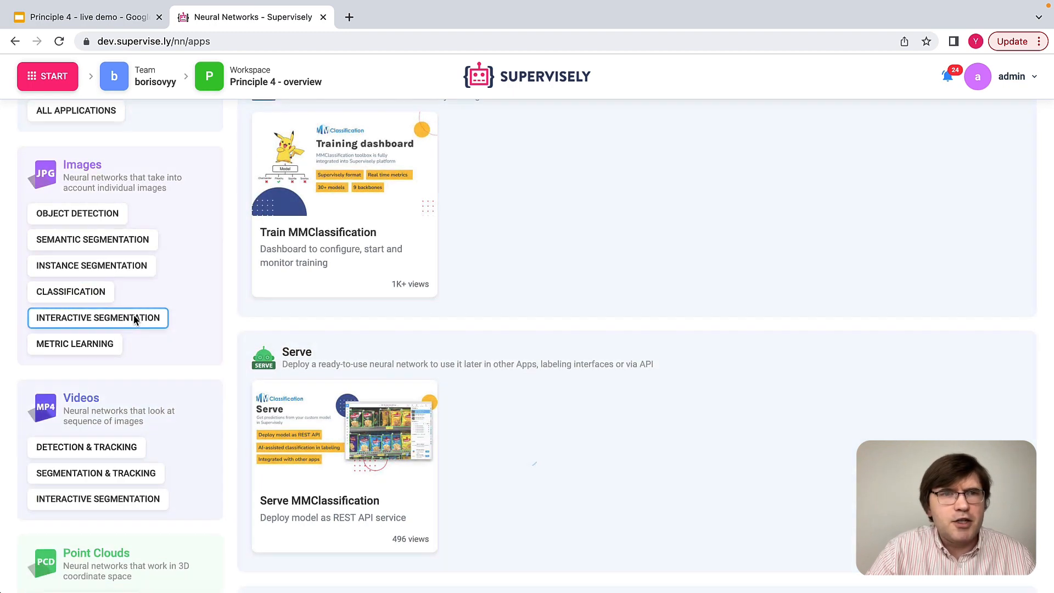
{"action": "left_click", "coordinate": [96, 343]}
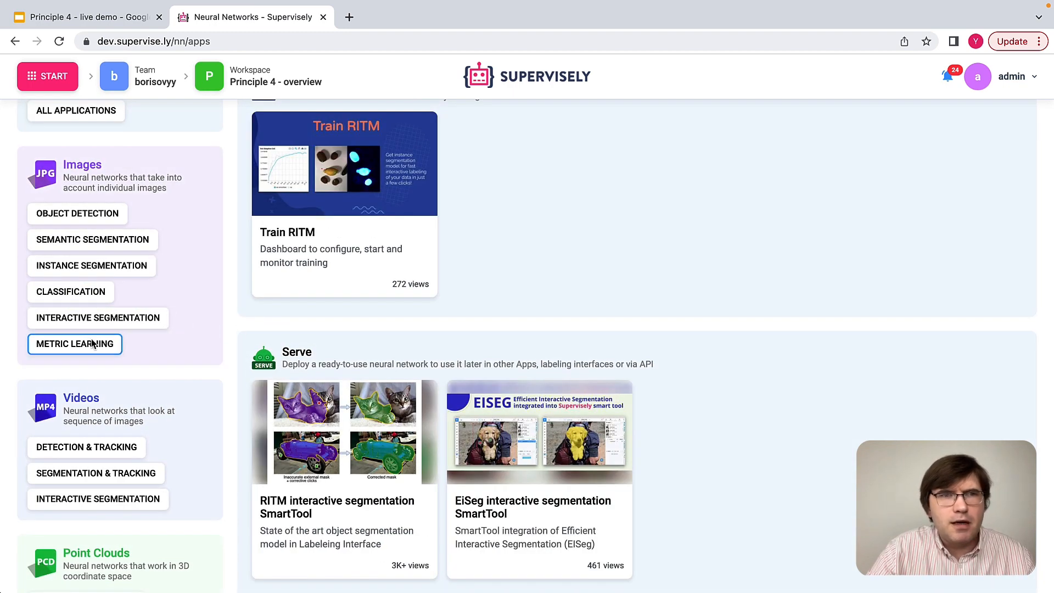
Show the Detection & tracking category for videos and examine its Train and Serve apps.
{"action": "scroll", "coordinate": [274, 330], "scroll_direction": "down", "scroll_amount": 3}
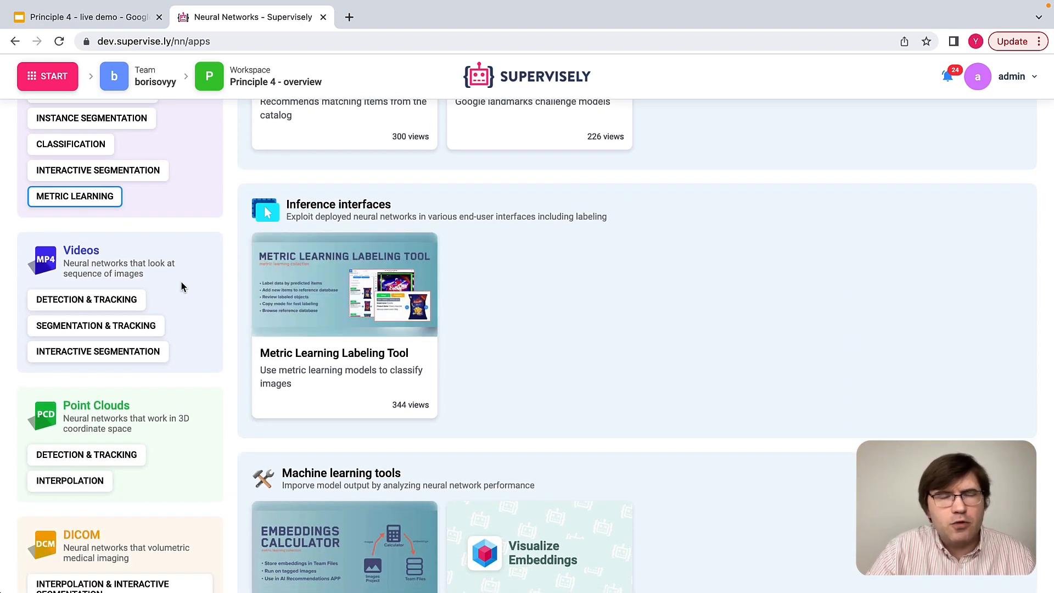
{"action": "left_click", "coordinate": [74, 305]}
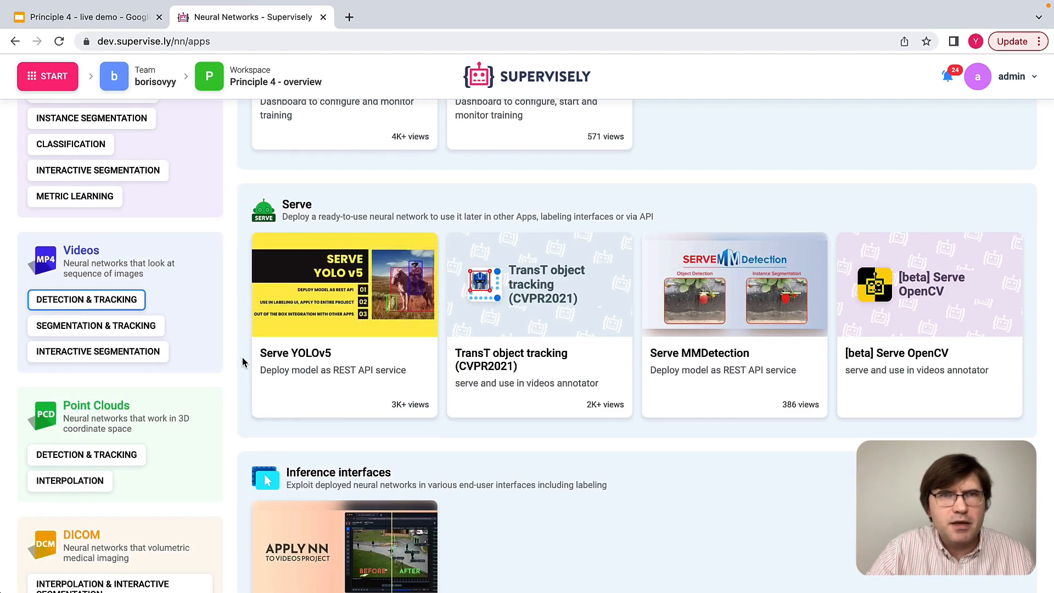
{"action": "scroll", "coordinate": [242, 357], "scroll_direction": "up", "scroll_amount": 5}
{"action": "mouse_move", "coordinate": [312, 340]}
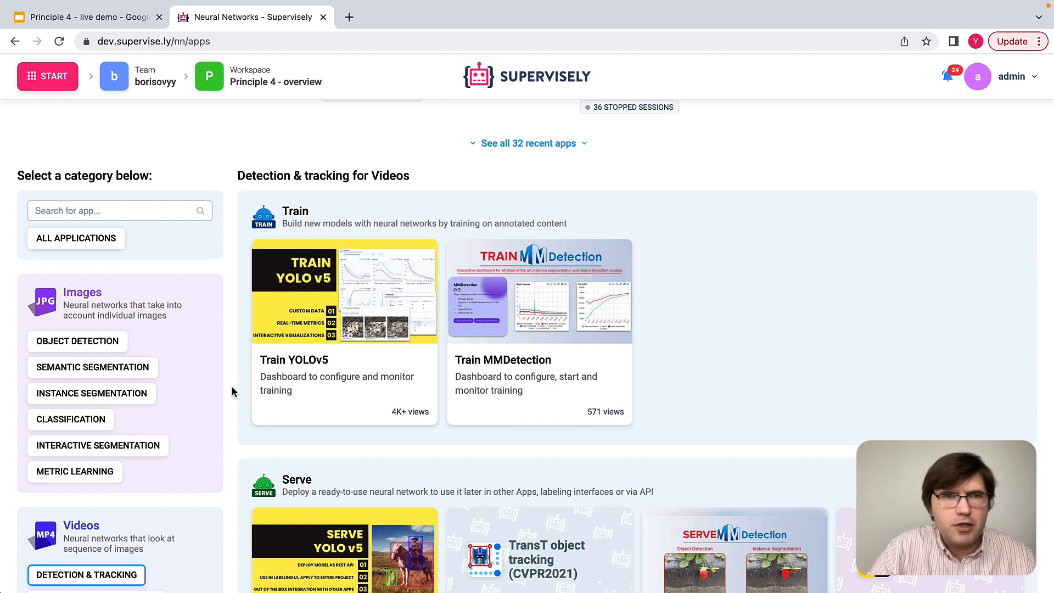
{"action": "scroll", "coordinate": [232, 391], "scroll_direction": "down", "scroll_amount": 4}
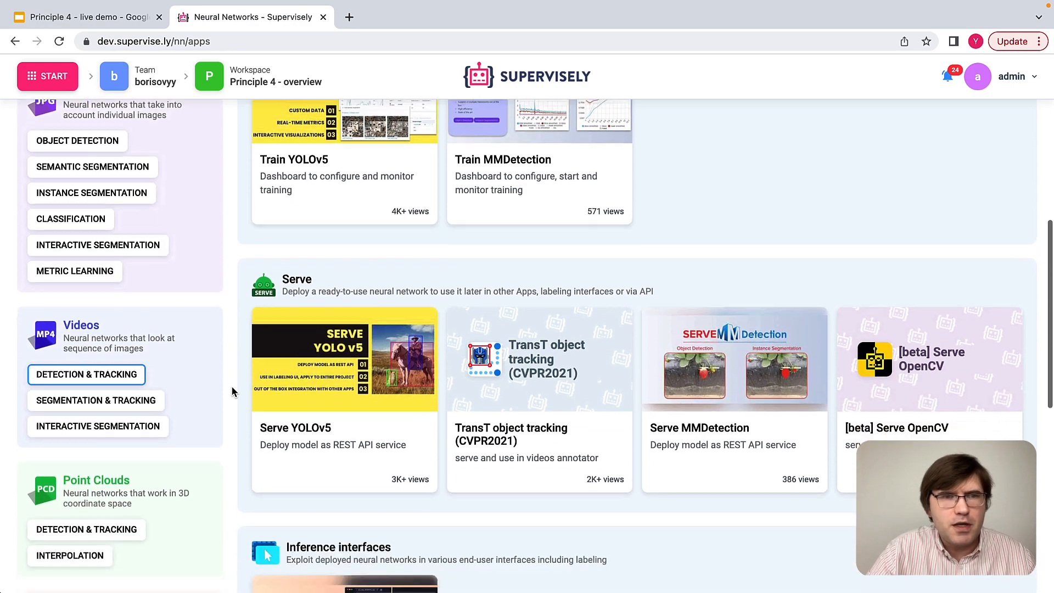
Show the Segmentation & tracking category for videos and look through its Train, Serve and Inference interfaces apps.
{"action": "scroll", "coordinate": [232, 392], "scroll_direction": "down", "scroll_amount": 2}
{"action": "left_click", "coordinate": [131, 327]}
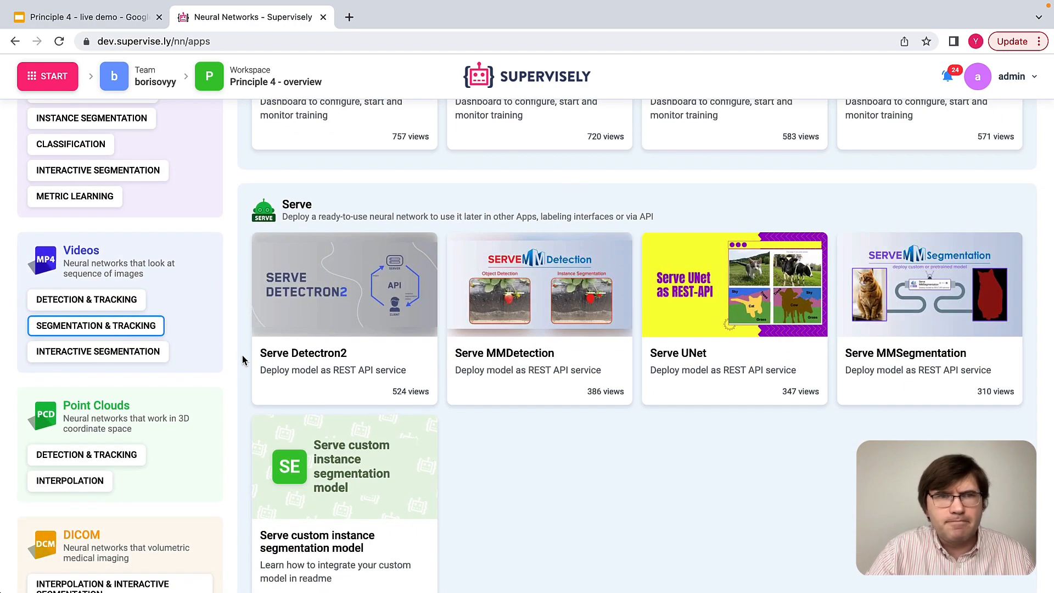
{"action": "scroll", "coordinate": [244, 359], "scroll_direction": "up", "scroll_amount": 5}
{"action": "scroll", "coordinate": [241, 360], "scroll_direction": "down", "scroll_amount": 4}
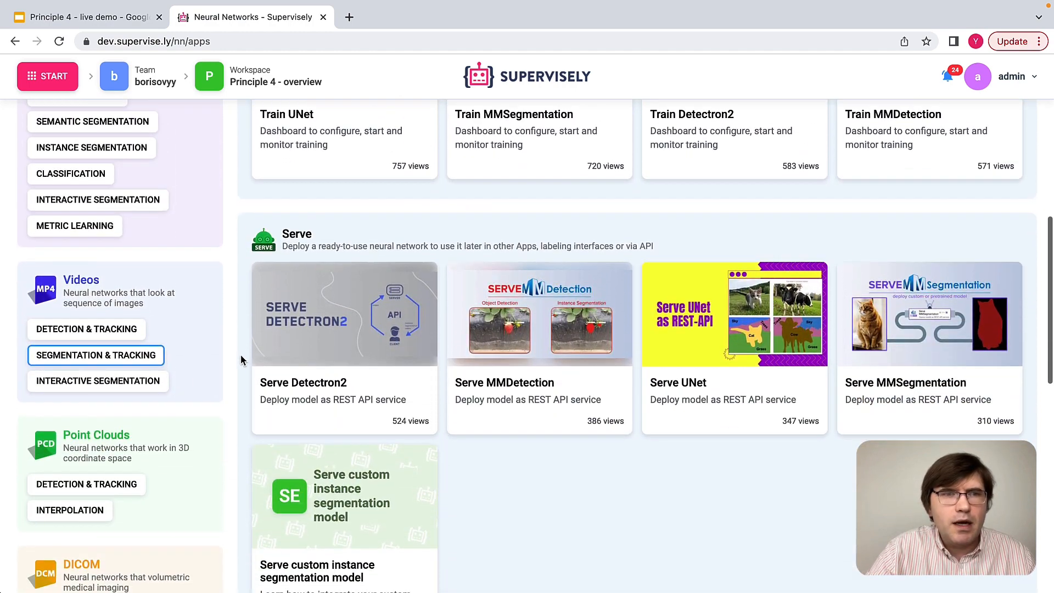
{"action": "scroll", "coordinate": [236, 394], "scroll_direction": "down", "scroll_amount": 6}
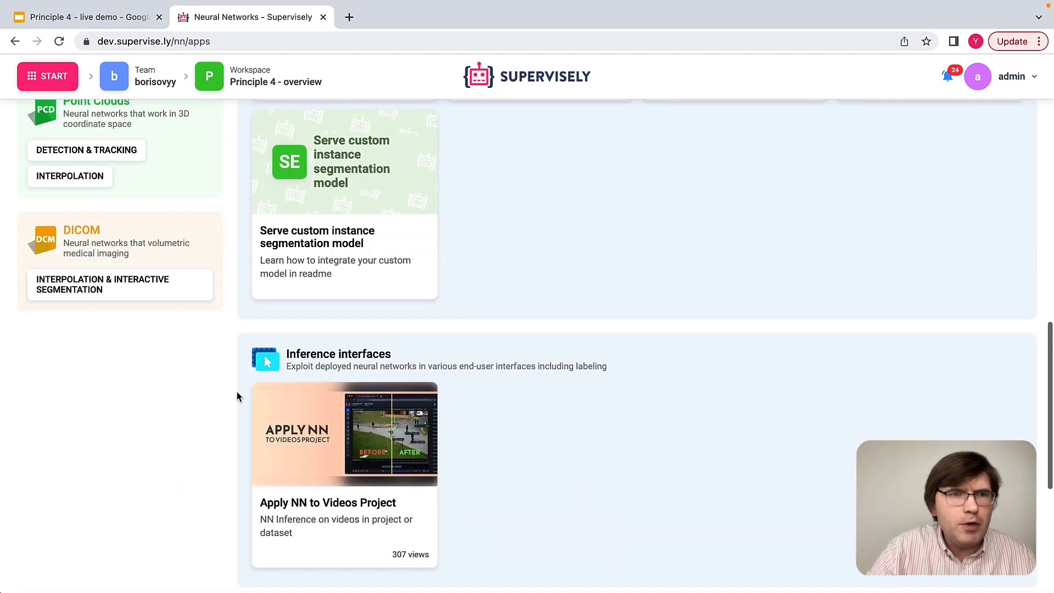
{"action": "scroll", "coordinate": [235, 391], "scroll_direction": "up", "scroll_amount": 4}
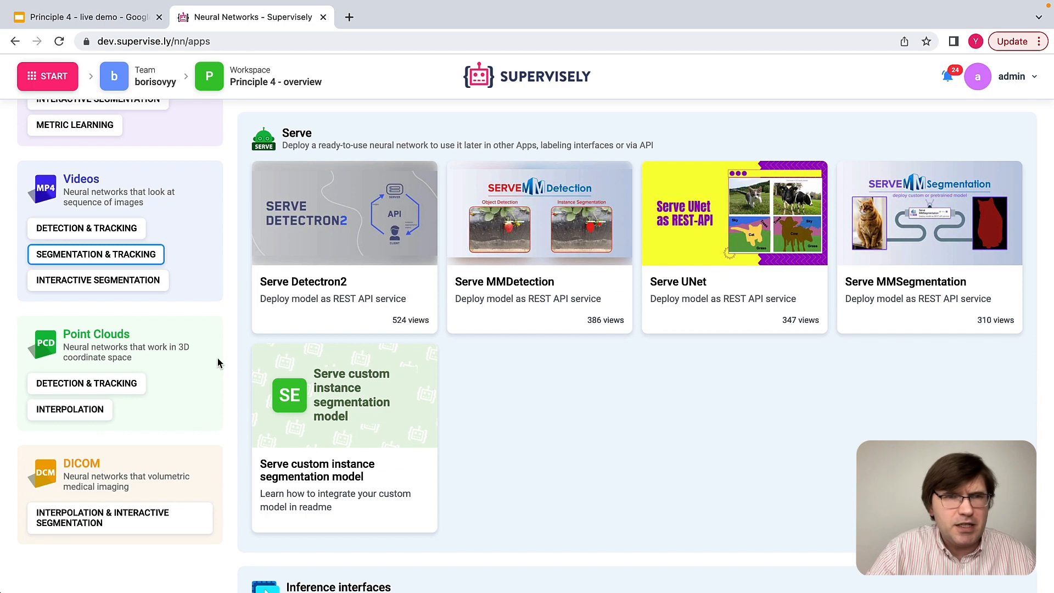
{"action": "scroll", "coordinate": [217, 362], "scroll_direction": "up", "scroll_amount": 6}
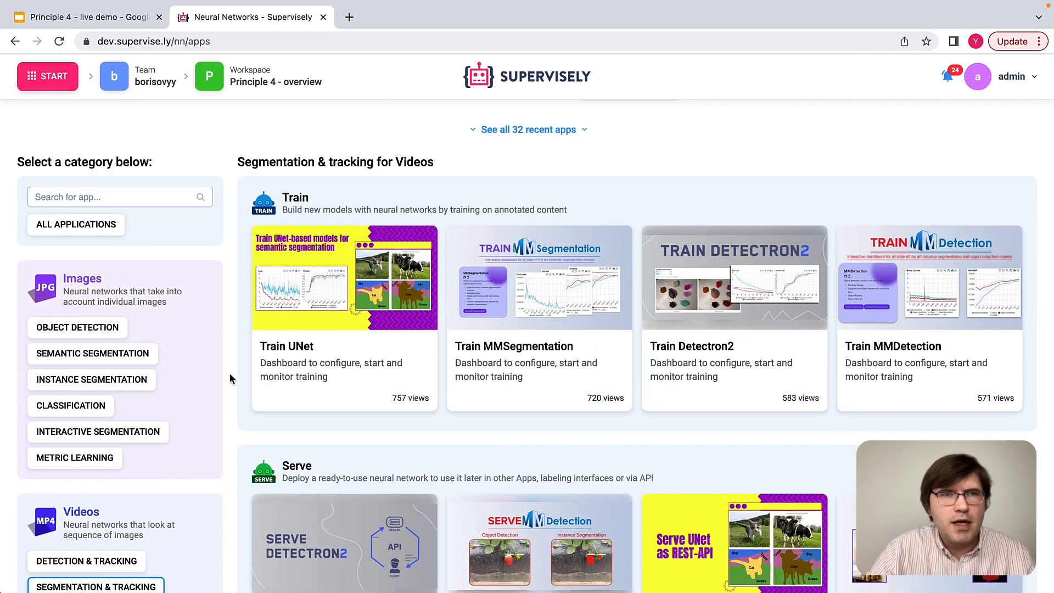
Return to the Object detection category for images and compare its Train and Serve apps, including MMDetection.
{"action": "left_click", "coordinate": [101, 333]}
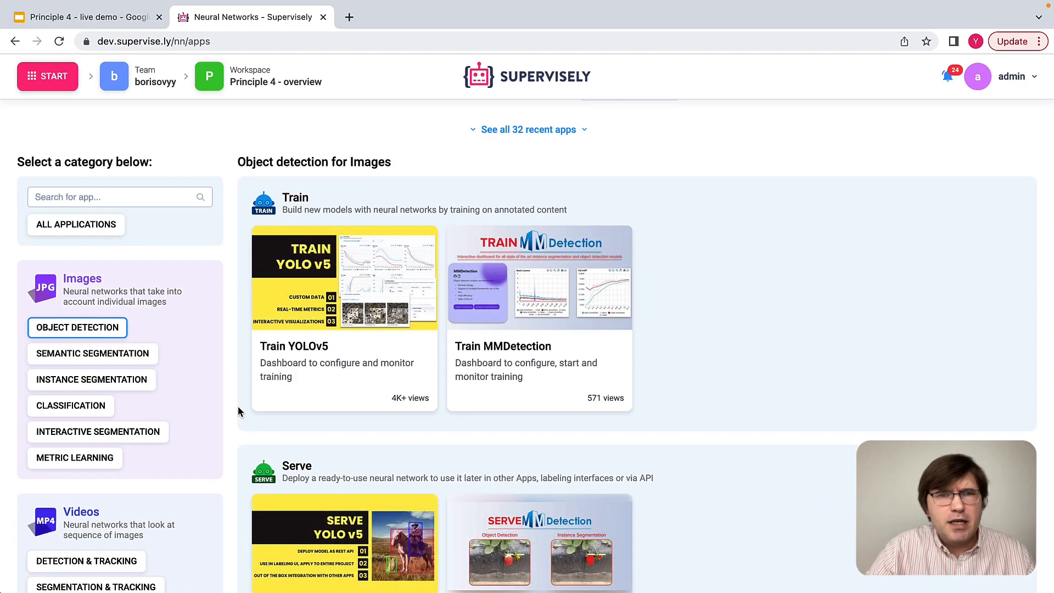
{"action": "scroll", "coordinate": [239, 409], "scroll_direction": "down", "scroll_amount": 3}
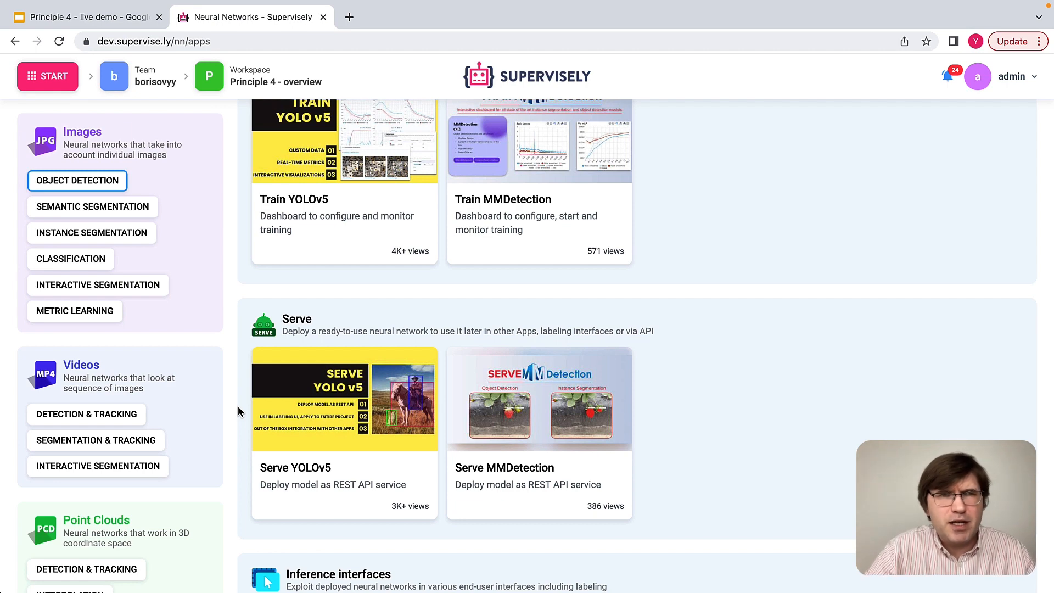
{"action": "scroll", "coordinate": [238, 409], "scroll_direction": "up", "scroll_amount": 2}
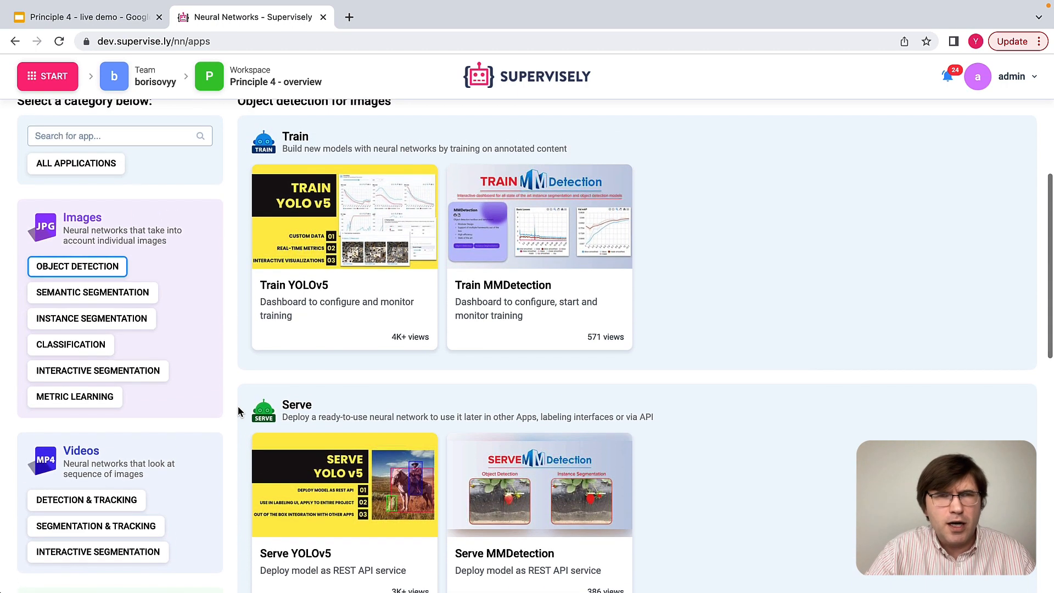
{"action": "scroll", "coordinate": [227, 394], "scroll_direction": "up", "scroll_amount": 2}
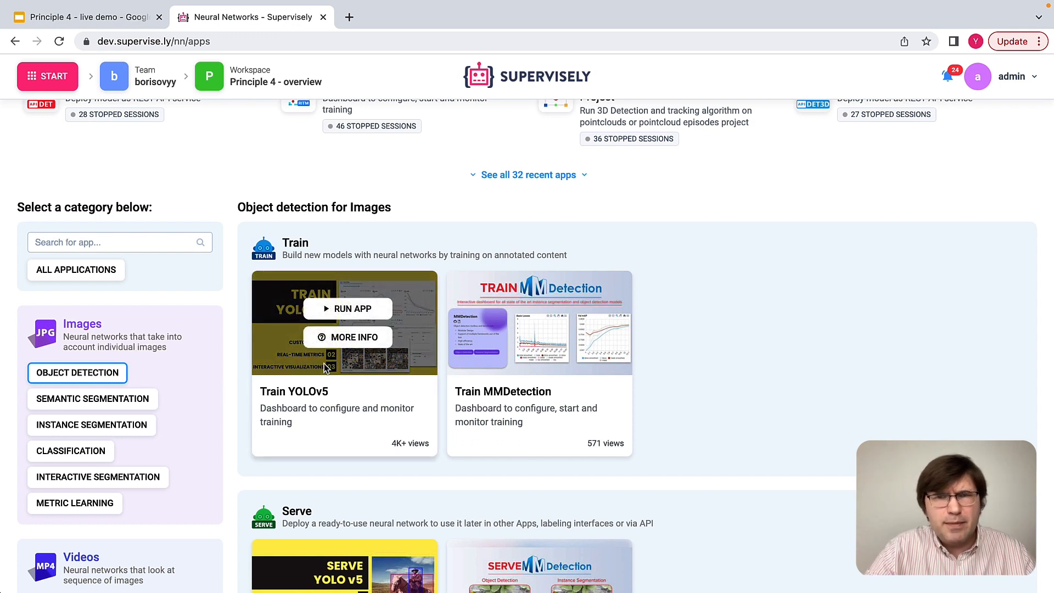
{"action": "mouse_move", "coordinate": [493, 366]}
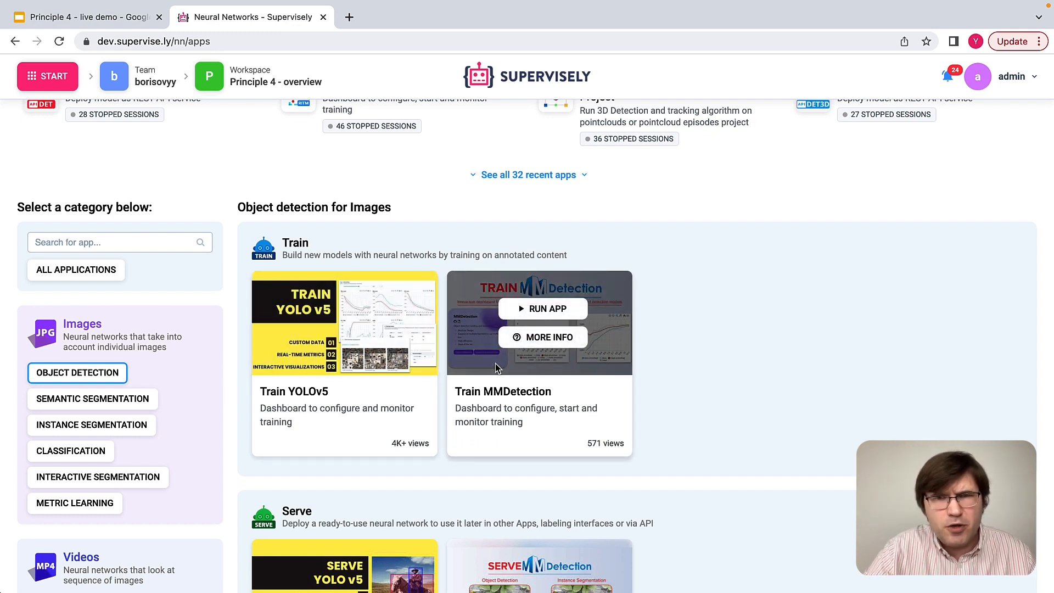
{"action": "scroll", "coordinate": [471, 443], "scroll_direction": "down", "scroll_amount": 3}
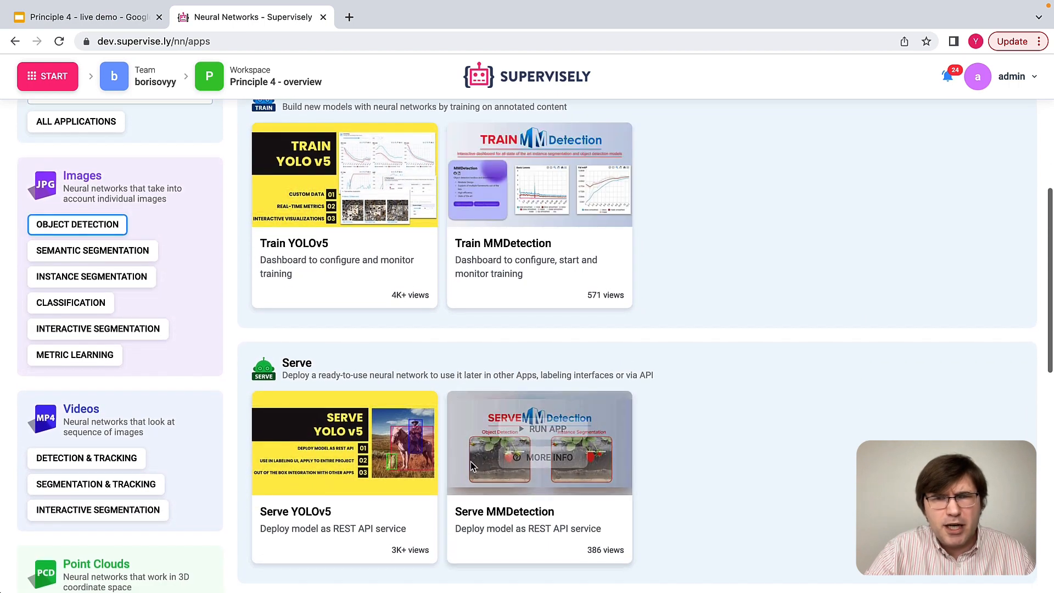
{"action": "mouse_move", "coordinate": [506, 481]}
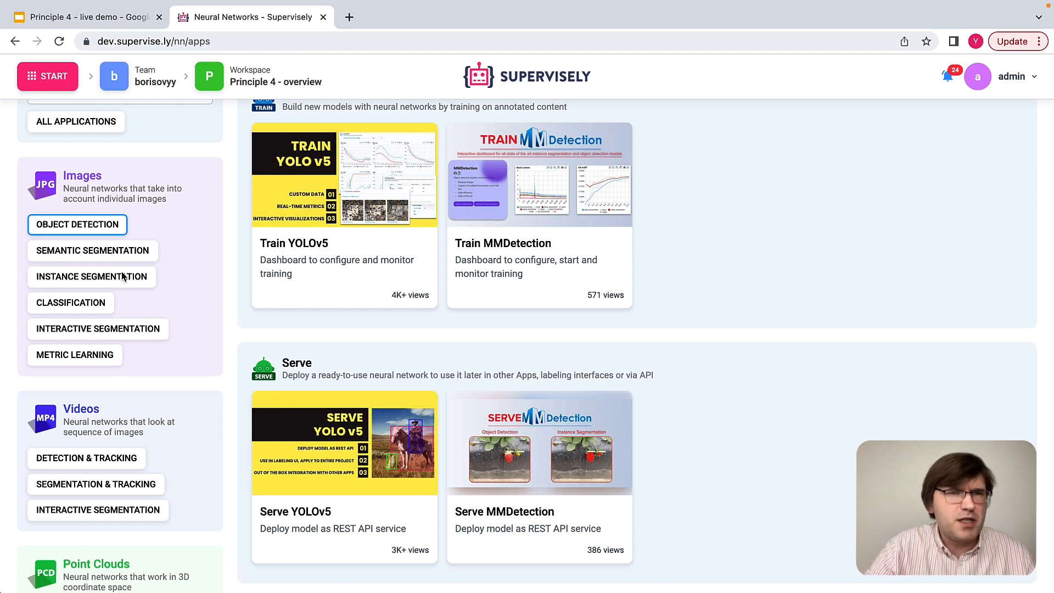
Look over the apps in the image categories Instance segmentation and Interactive segmentation.
{"action": "left_click", "coordinate": [103, 280]}
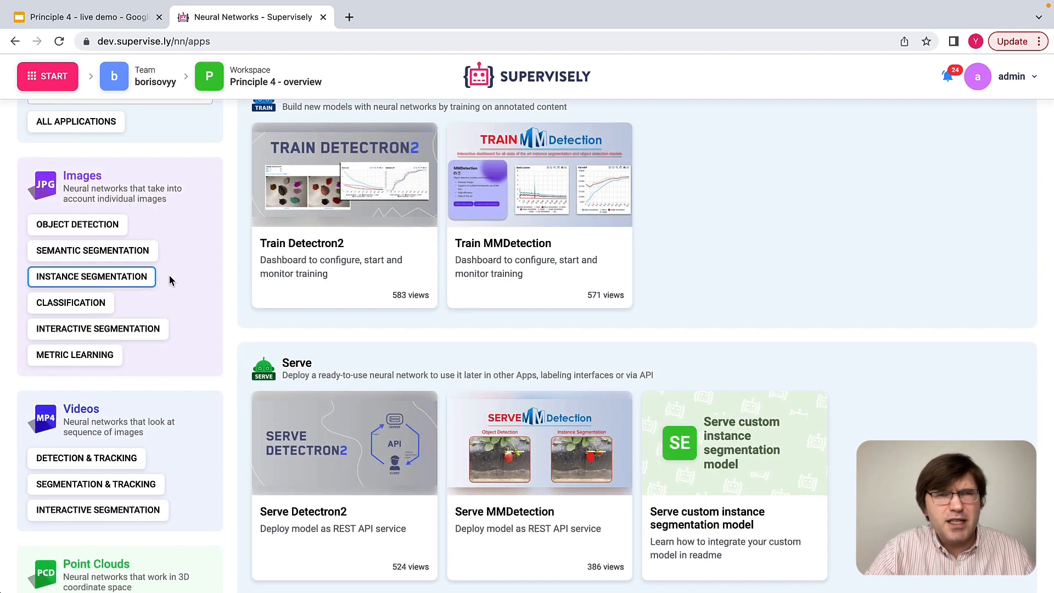
{"action": "left_click", "coordinate": [93, 335]}
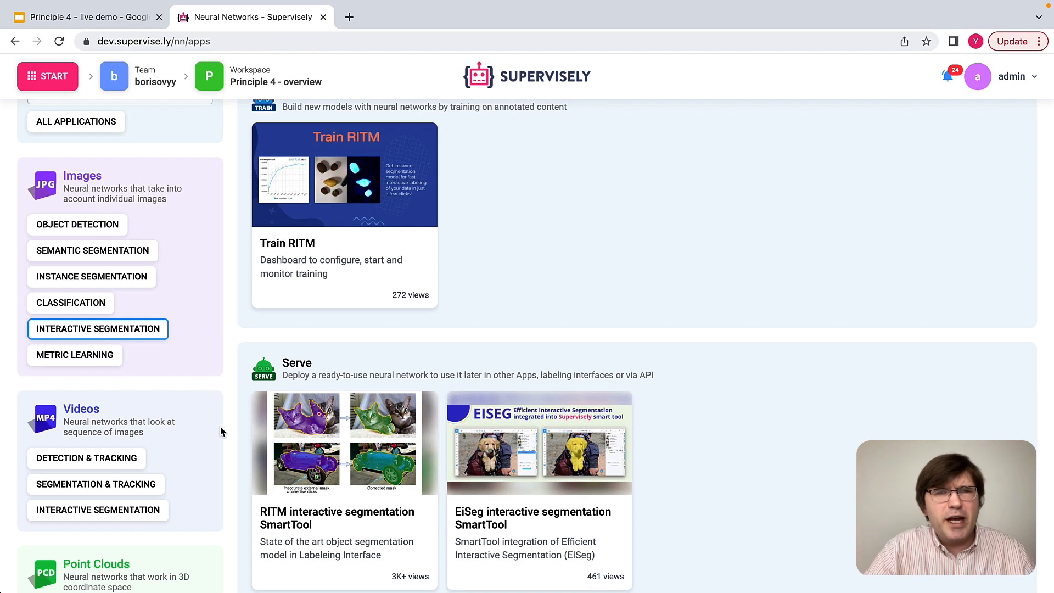
{"action": "scroll", "coordinate": [235, 431], "scroll_direction": "down", "scroll_amount": 3}
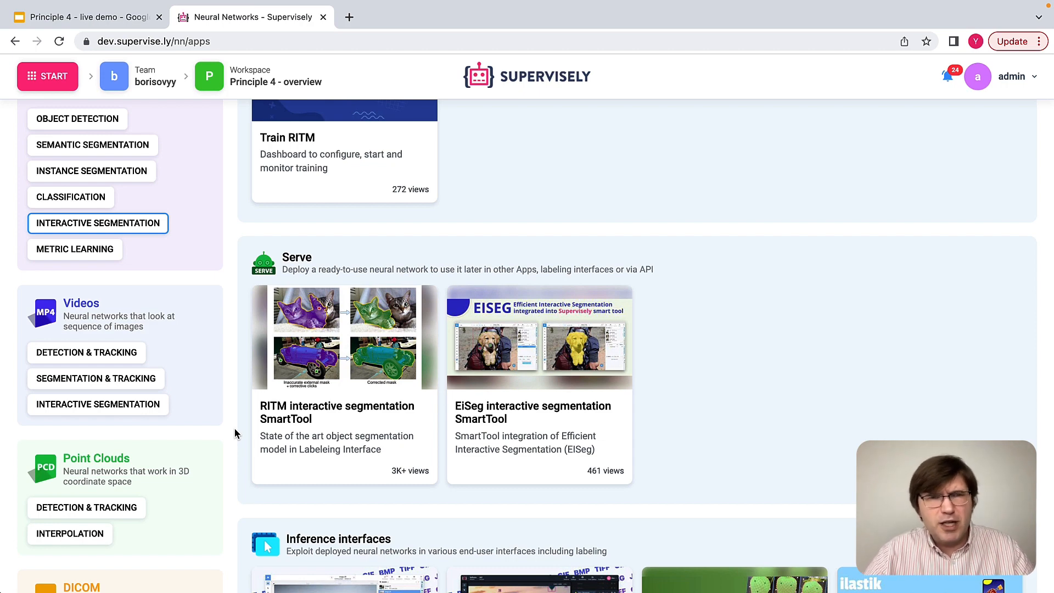
From the Object detection category for images, open the launch dialog for Serve MMDetection and expand its advanced settings.
{"action": "scroll", "coordinate": [235, 433], "scroll_direction": "up", "scroll_amount": 6}
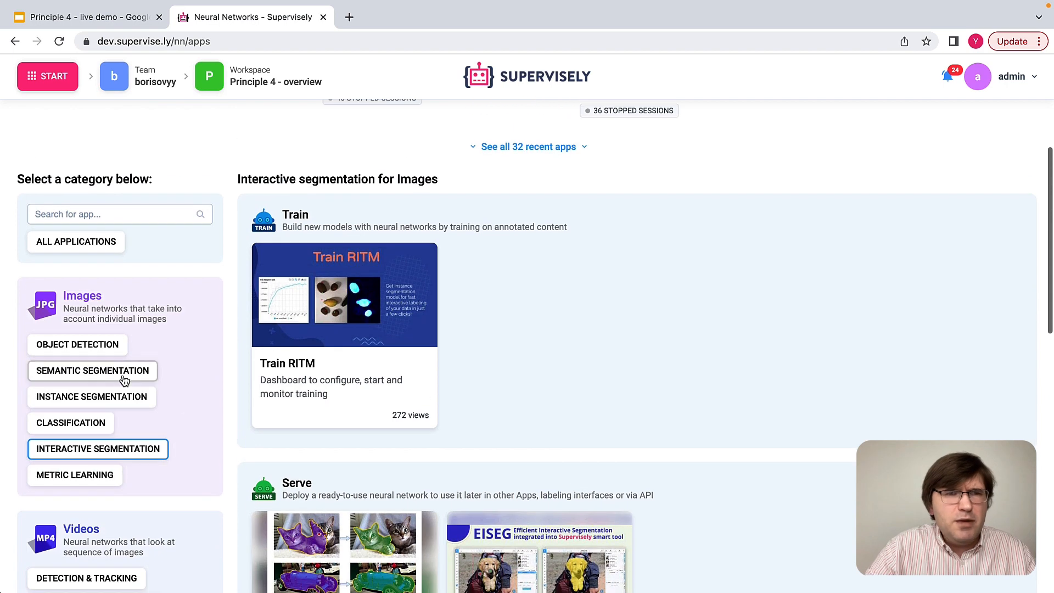
{"action": "left_click", "coordinate": [94, 349]}
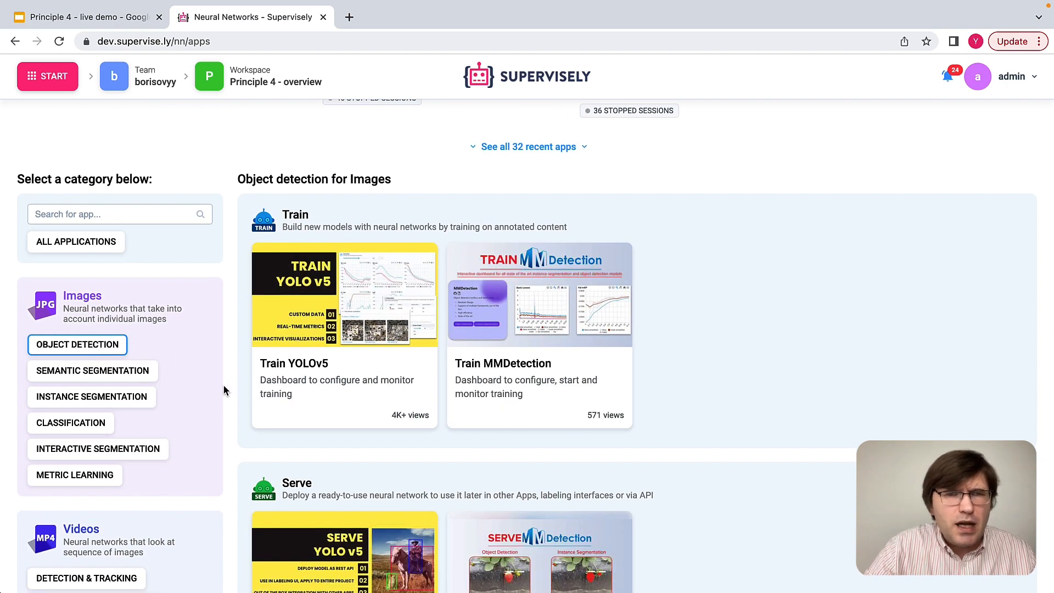
{"action": "scroll", "coordinate": [225, 386], "scroll_direction": "down", "scroll_amount": 4}
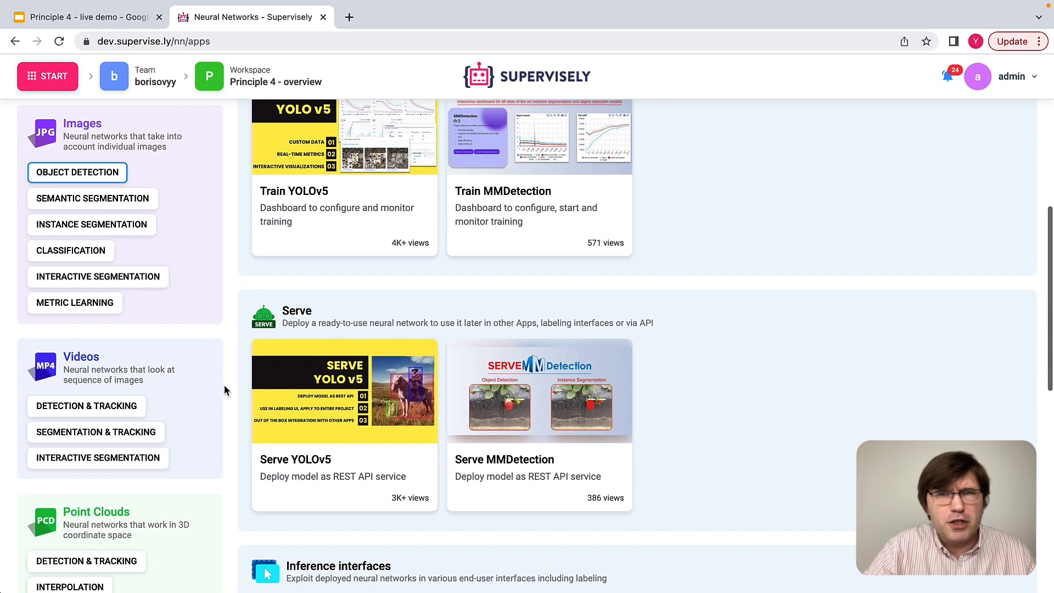
{"action": "mouse_move", "coordinate": [512, 437]}
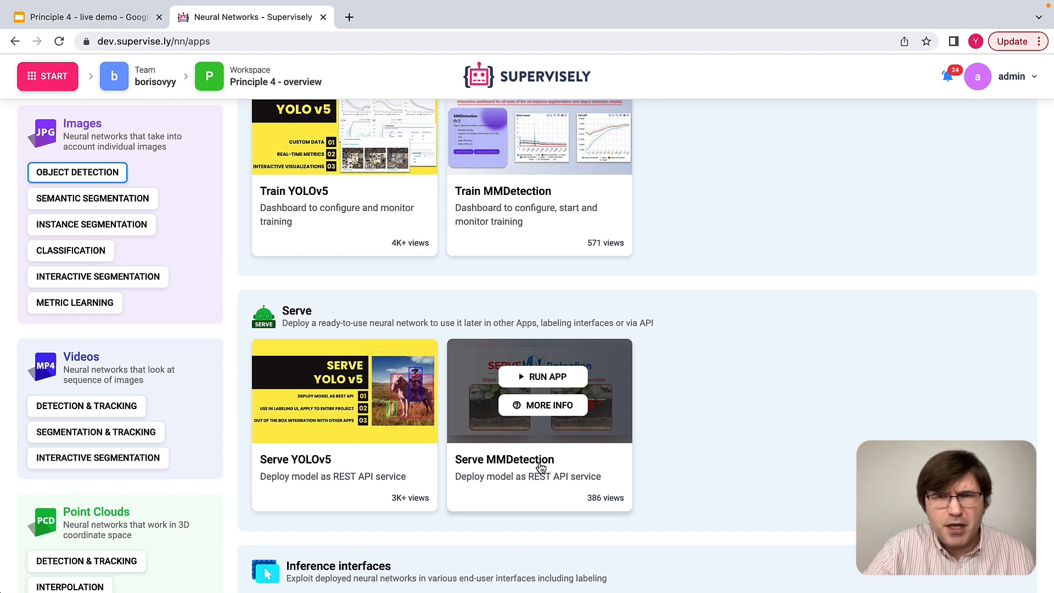
{"action": "left_click", "coordinate": [566, 383]}
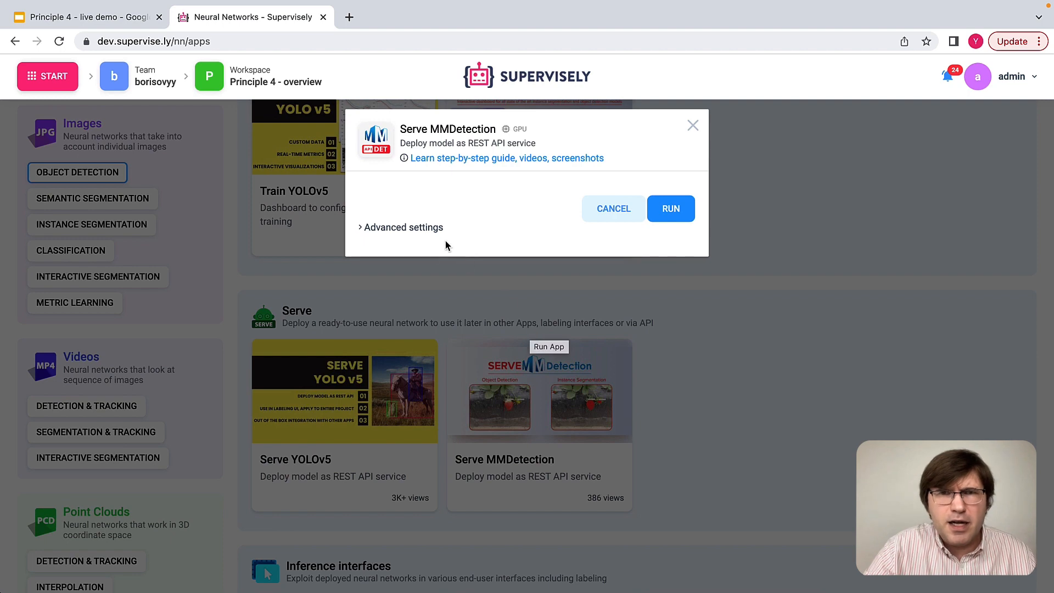
{"action": "left_click", "coordinate": [430, 227]}
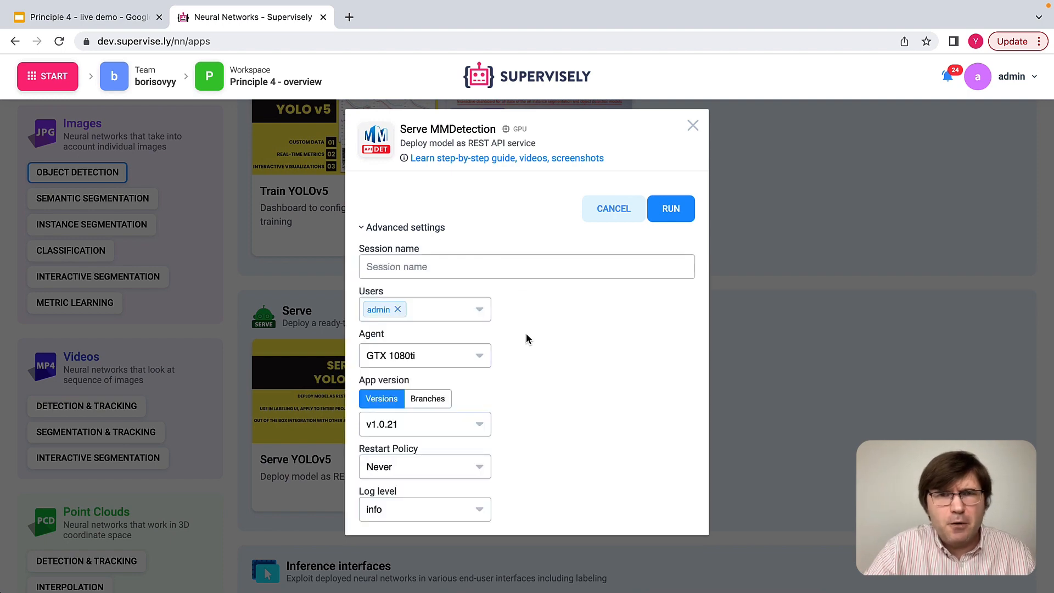
Run Serve MMDetection on the agent Server with RTX 3090 and select the Object Detection task in its session.
{"action": "left_click", "coordinate": [464, 357]}
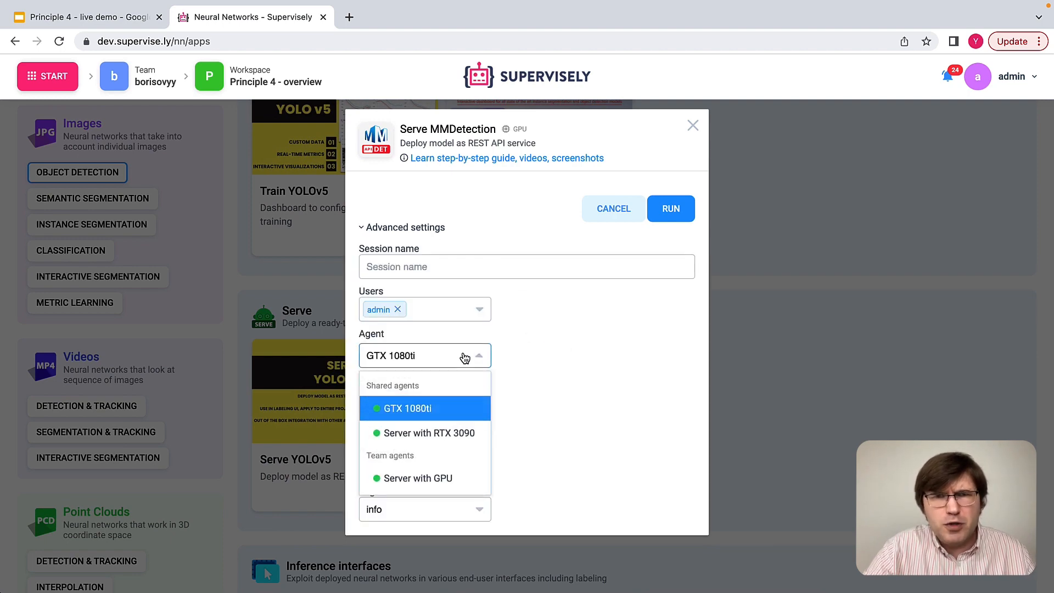
{"action": "left_click", "coordinate": [445, 433]}
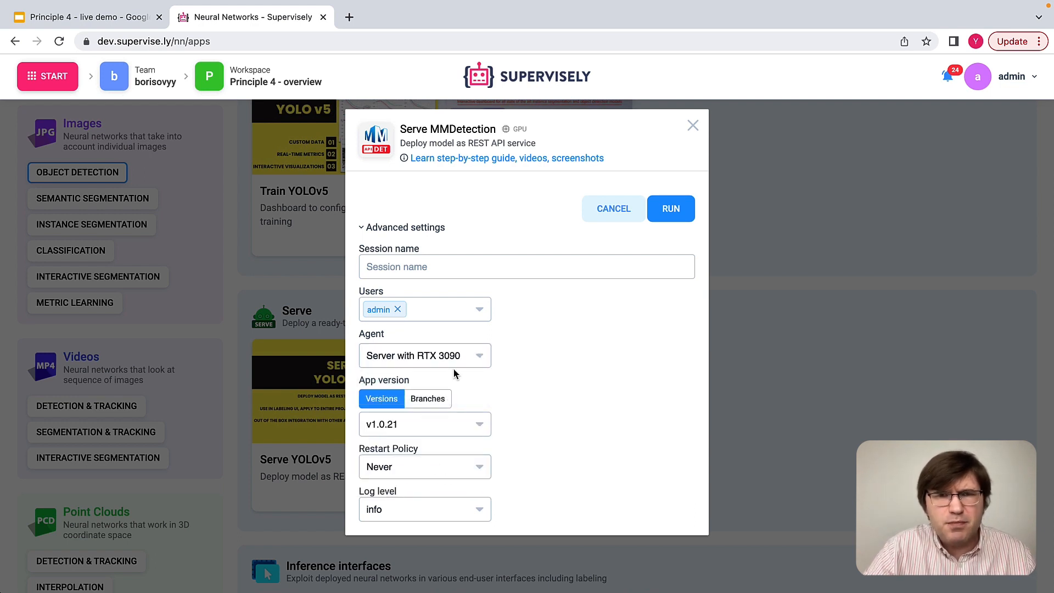
{"action": "left_click", "coordinate": [670, 209]}
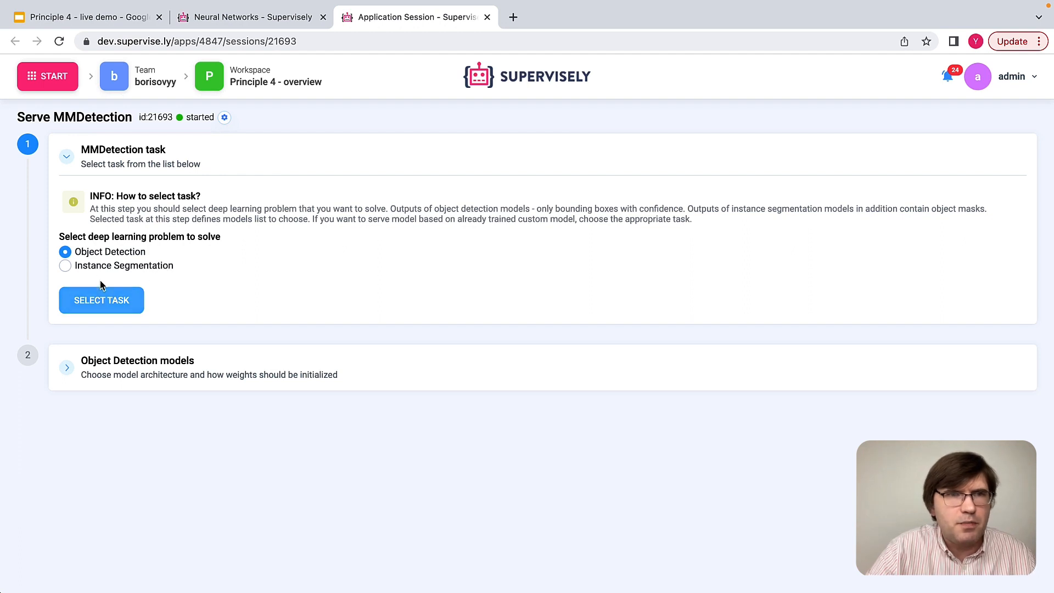
{"action": "left_click", "coordinate": [120, 305]}
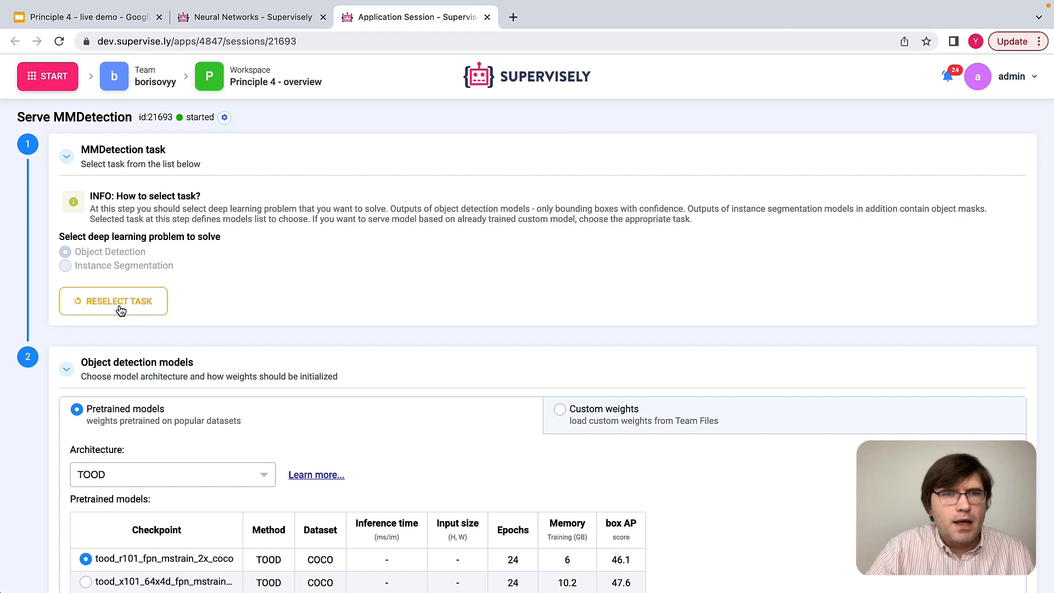
Look through the available architectures, compare the pretrained checkpoints of YOLOF and YOLOX, and return to TOOD.
{"action": "scroll", "coordinate": [119, 305], "scroll_direction": "down", "scroll_amount": 4}
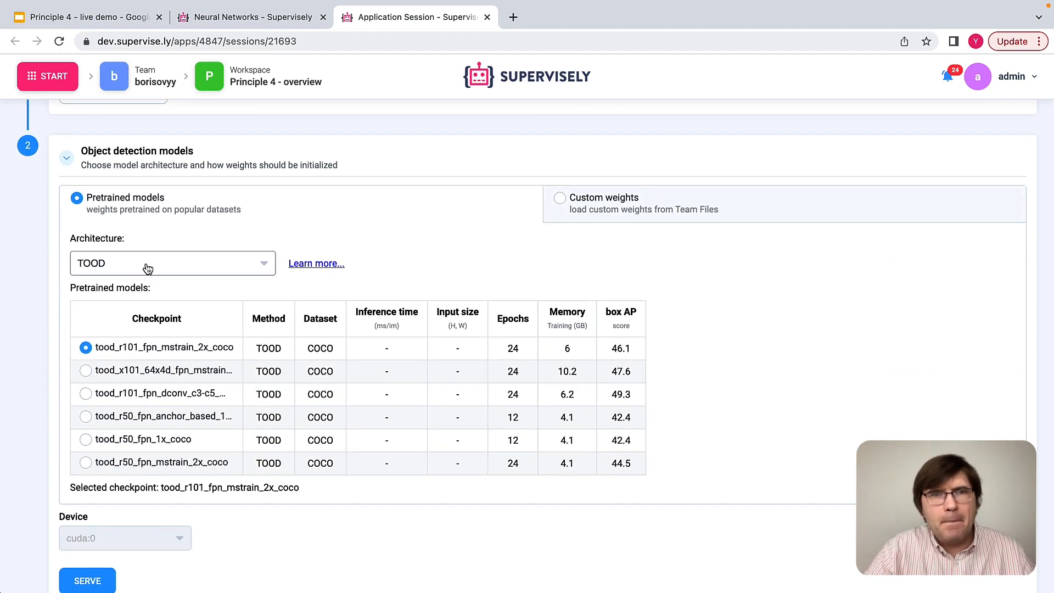
{"action": "left_click", "coordinate": [217, 269]}
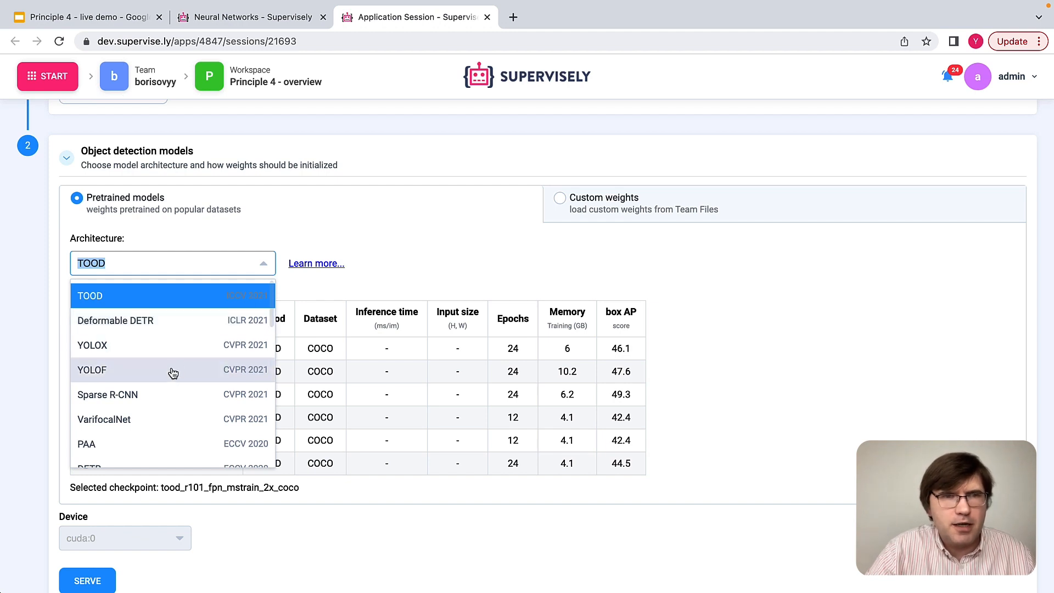
{"action": "scroll", "coordinate": [172, 373], "scroll_direction": "down", "scroll_amount": 3}
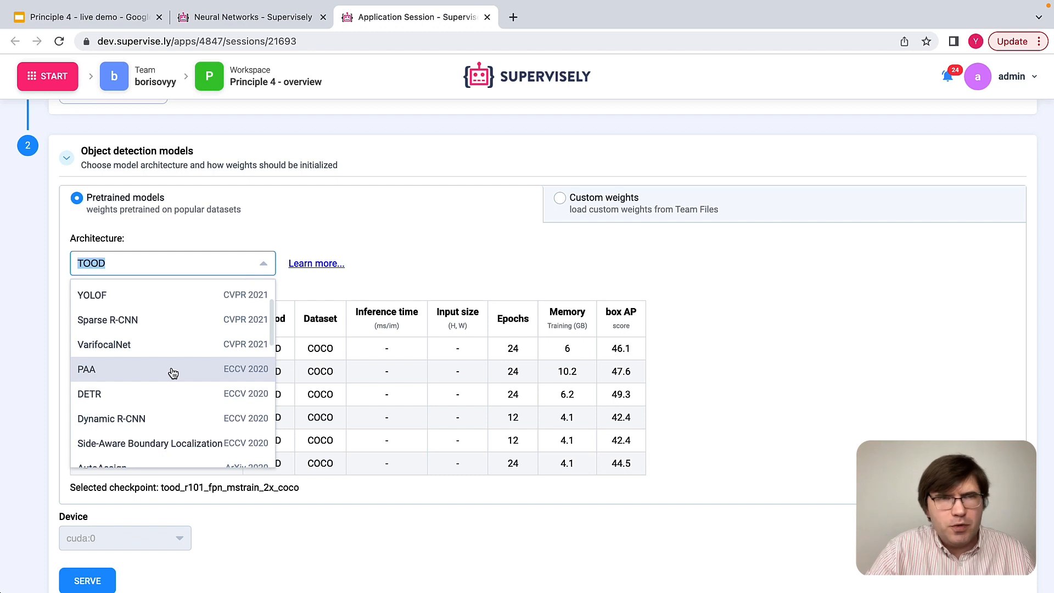
{"action": "scroll", "coordinate": [173, 373], "scroll_direction": "up", "scroll_amount": 3}
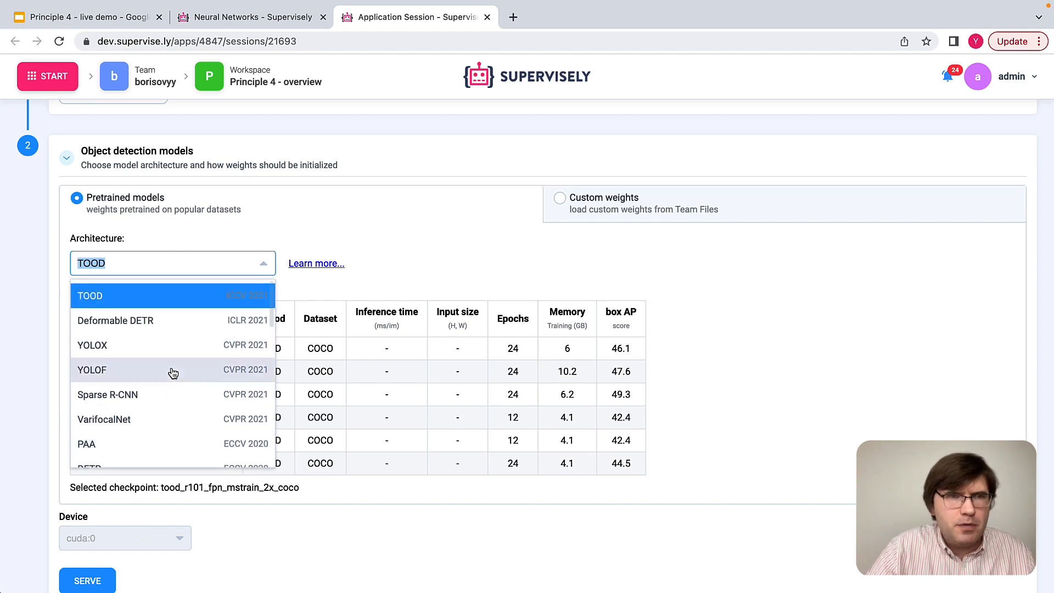
{"action": "left_click", "coordinate": [113, 371]}
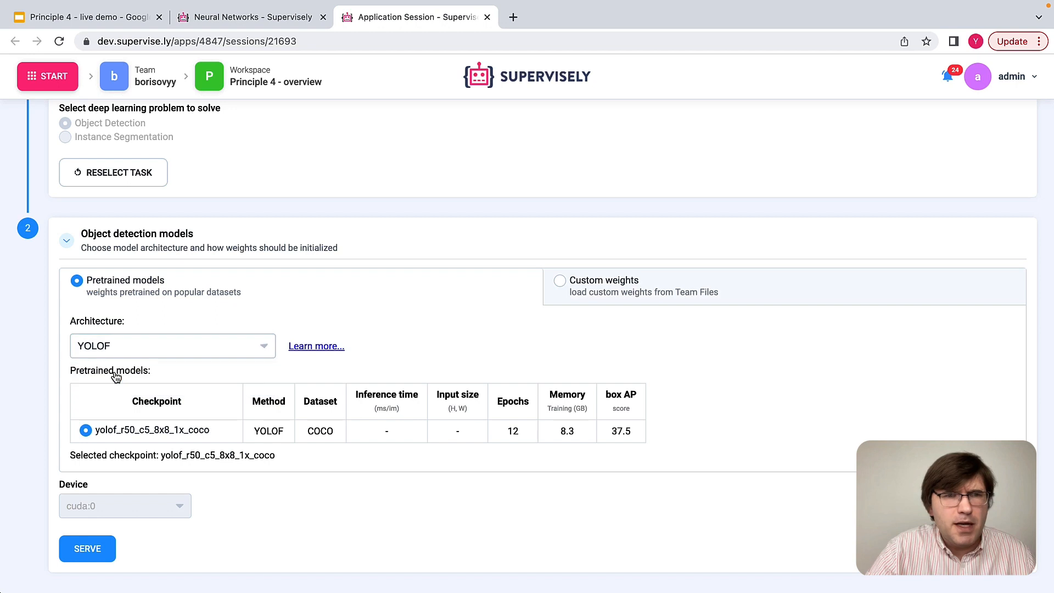
{"action": "left_click", "coordinate": [146, 345]}
{"action": "left_click", "coordinate": [115, 427]}
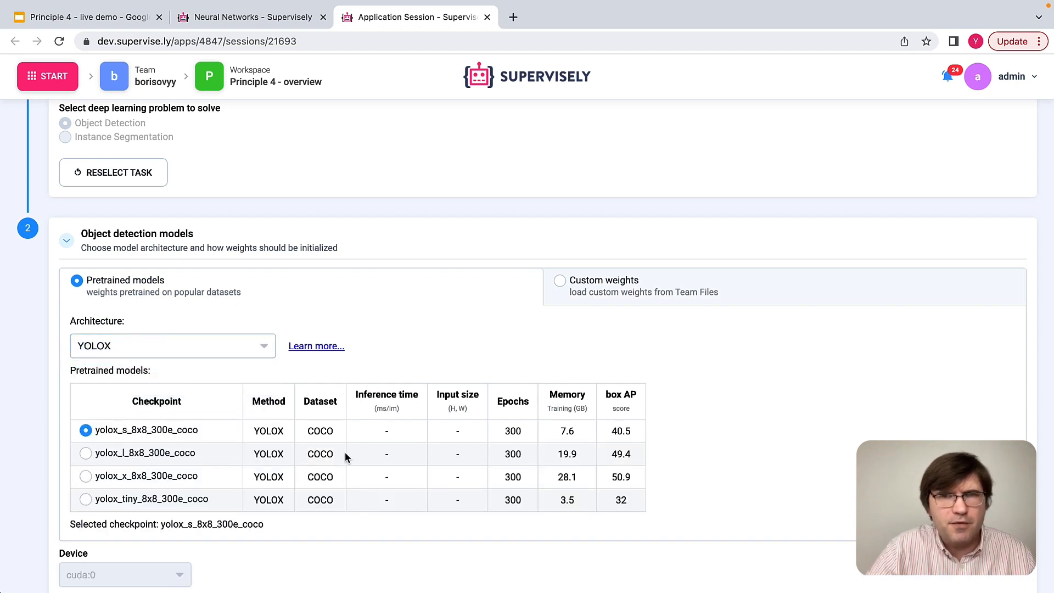
{"action": "left_click", "coordinate": [227, 355]}
{"action": "left_click", "coordinate": [169, 380]}
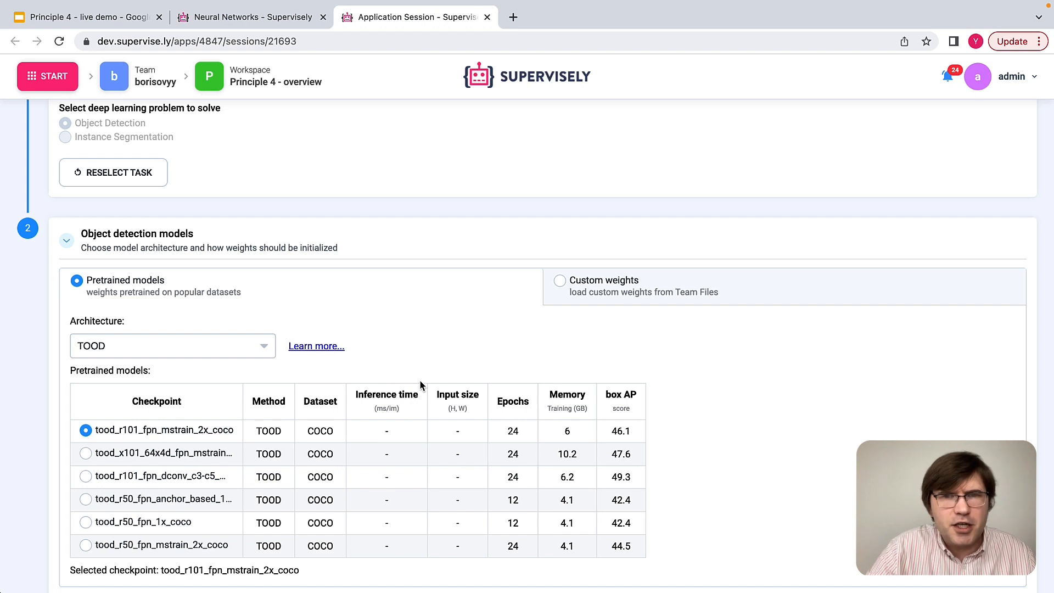
Serve the pretrained TOOD checkpoint tood_r101_fpn_dconv_c3-c5_mstrain_2x_coco and close the app session once it is deployed.
{"action": "scroll", "coordinate": [420, 384], "scroll_direction": "down", "scroll_amount": 2}
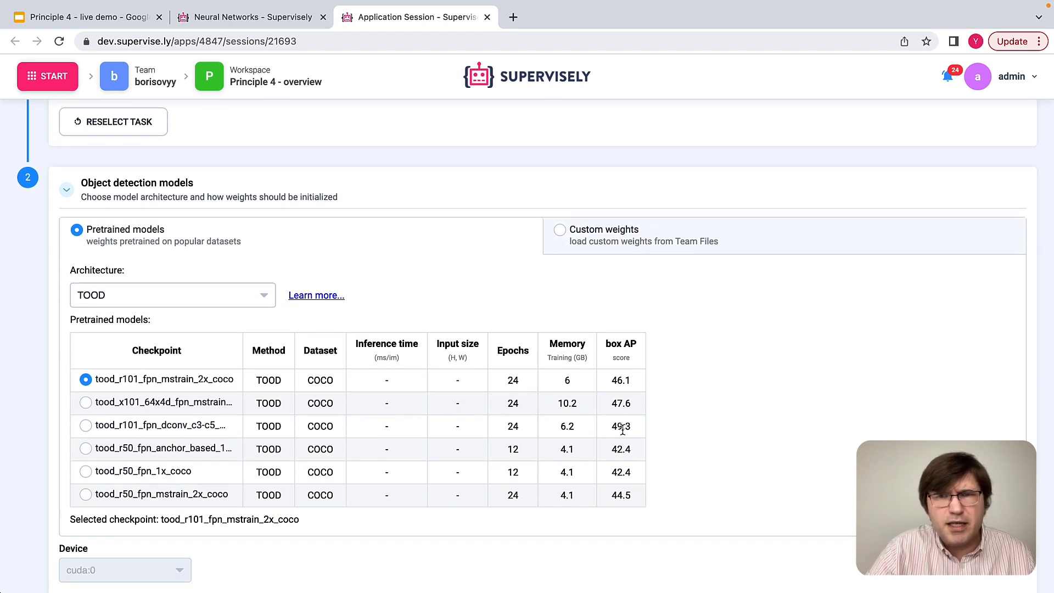
{"action": "left_click", "coordinate": [86, 425]}
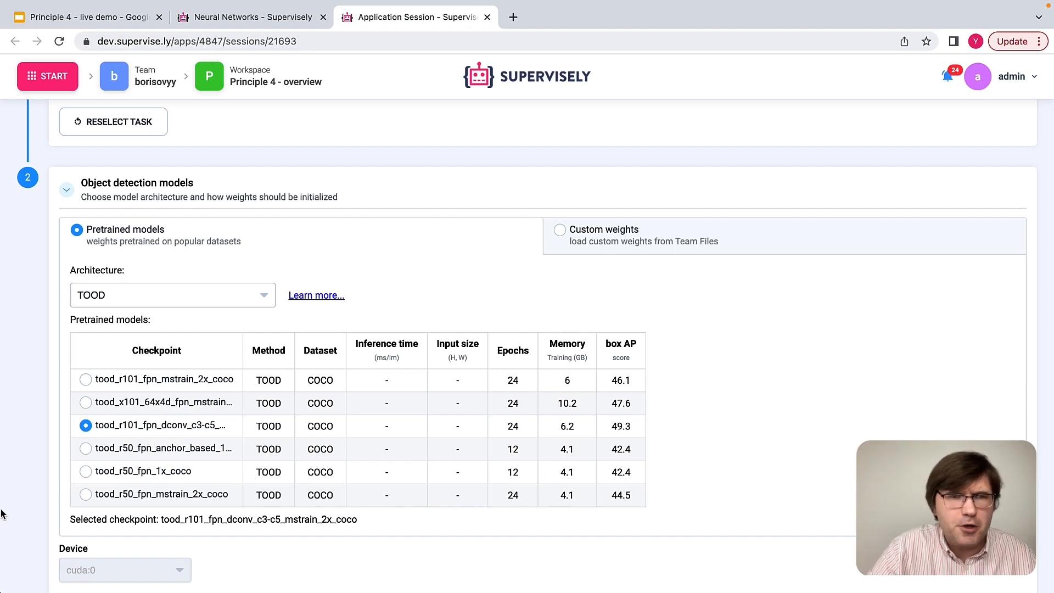
{"action": "scroll", "coordinate": [31, 489], "scroll_direction": "down", "scroll_amount": 3}
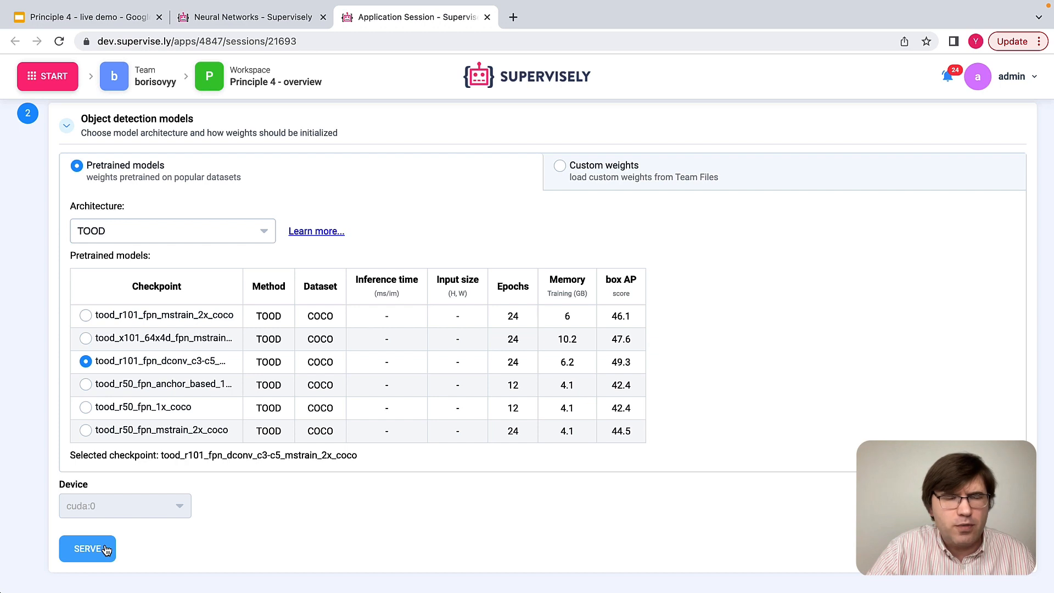
{"action": "left_click", "coordinate": [106, 550]}
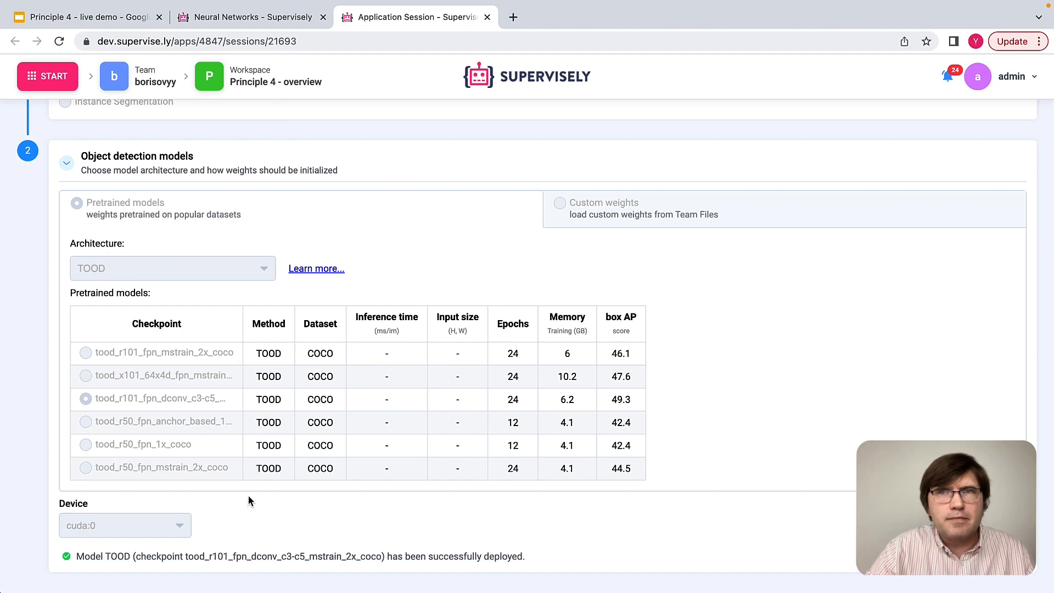
{"action": "left_click", "coordinate": [488, 17]}
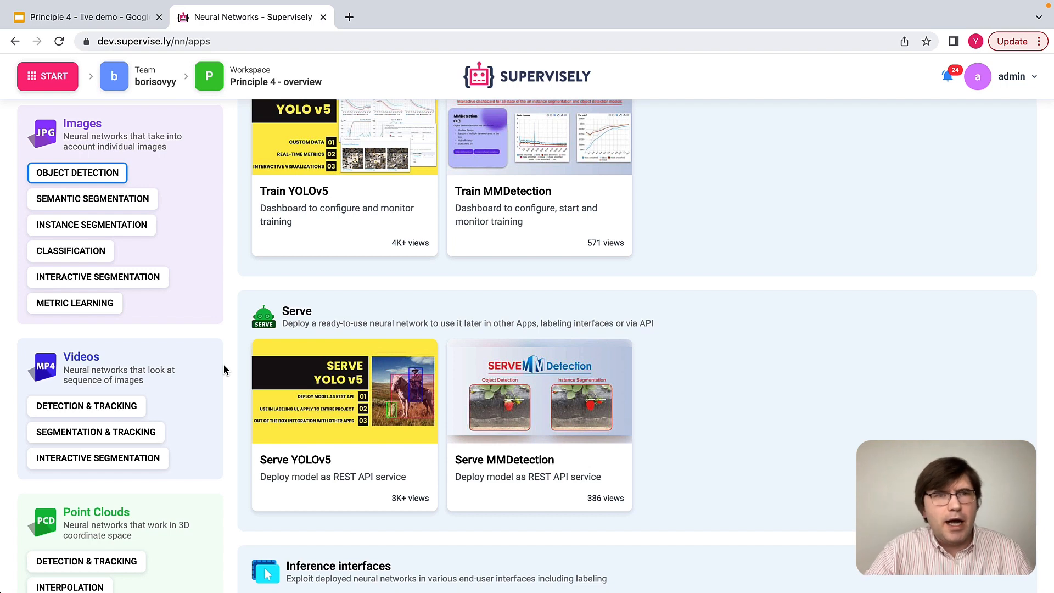
From the Interactive segmentation category for images, open the launch dialog for RITM interactive segmentation SmartTool and check its model setting.
{"action": "left_click", "coordinate": [144, 278]}
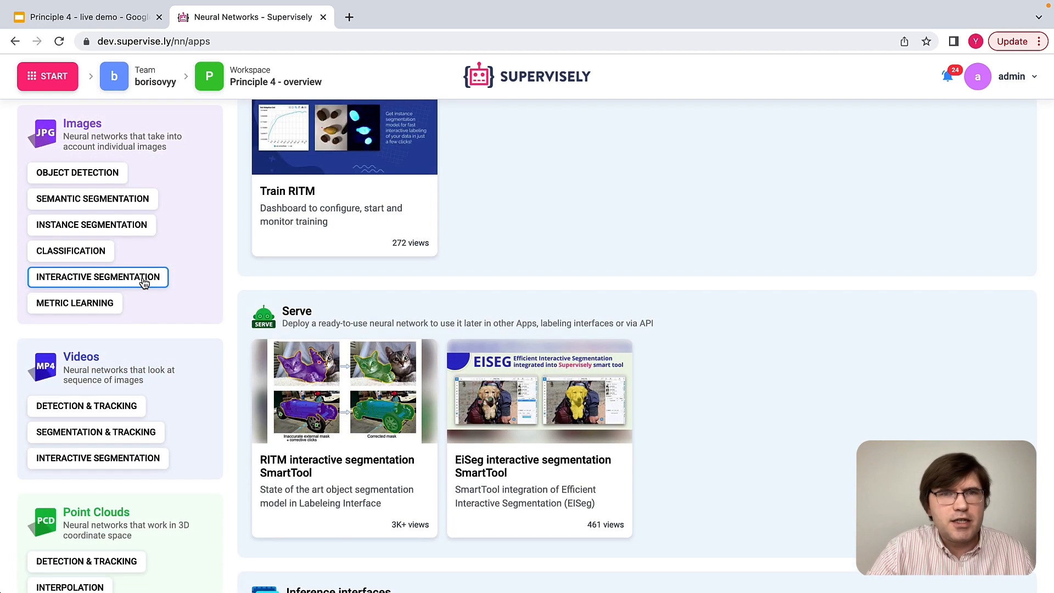
{"action": "scroll", "coordinate": [227, 282], "scroll_direction": "down", "scroll_amount": 2}
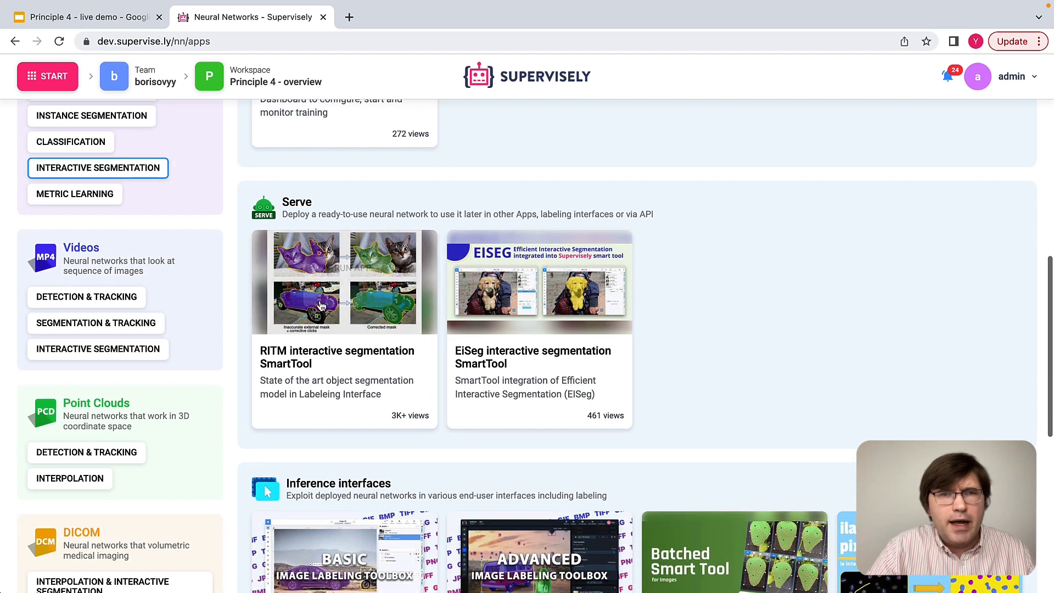
{"action": "mouse_move", "coordinate": [337, 341]}
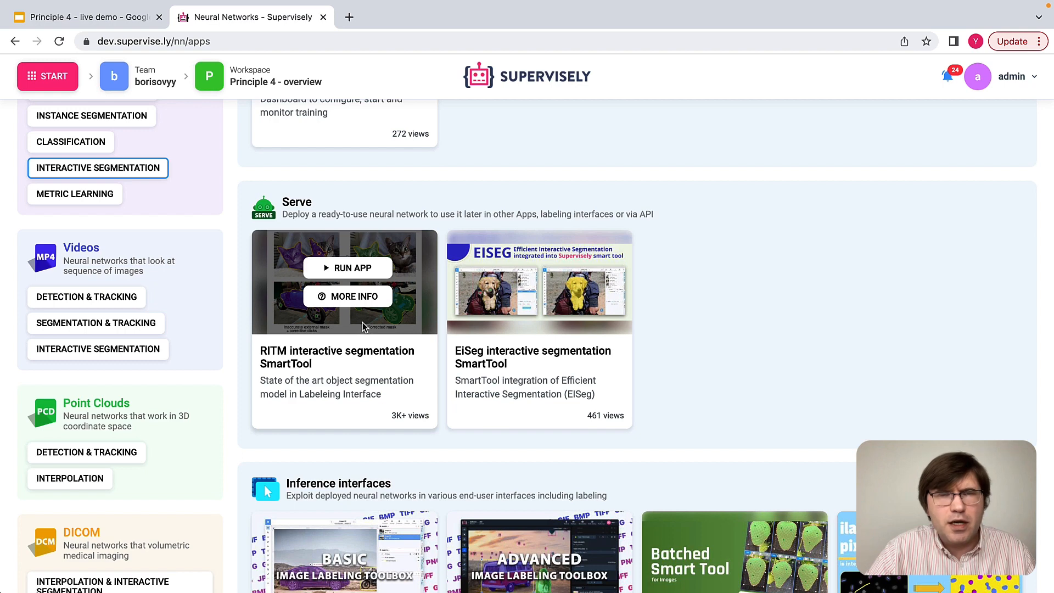
{"action": "left_click", "coordinate": [369, 268]}
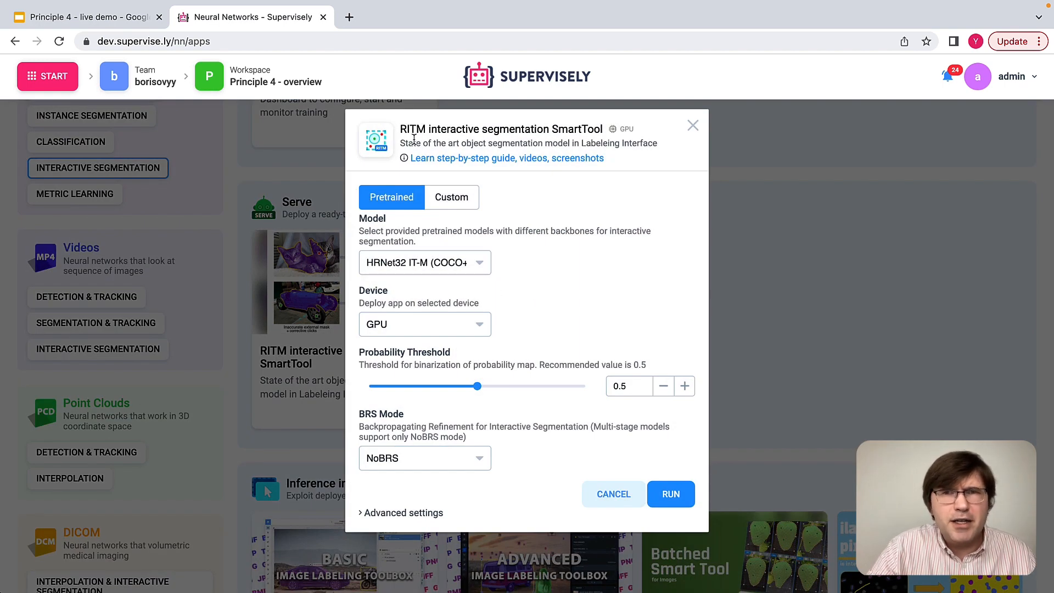
{"action": "left_click", "coordinate": [451, 267]}
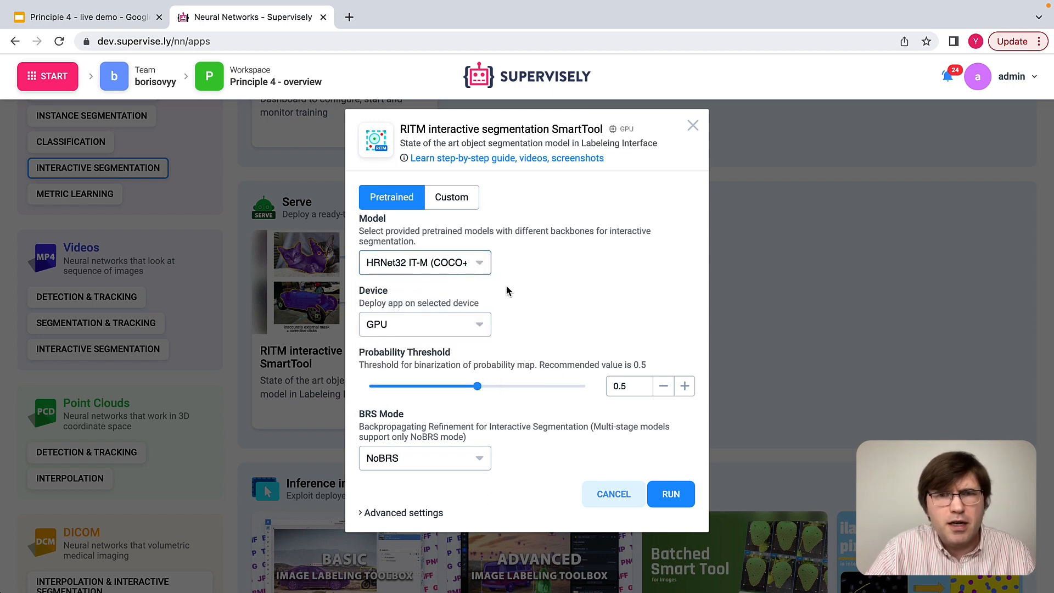
Run RITM interactive segmentation SmartTool on the agent Server with RTX 3090 and close the logs after deployment.
{"action": "left_click", "coordinate": [407, 512]}
{"action": "scroll", "coordinate": [559, 446], "scroll_direction": "down", "scroll_amount": 5}
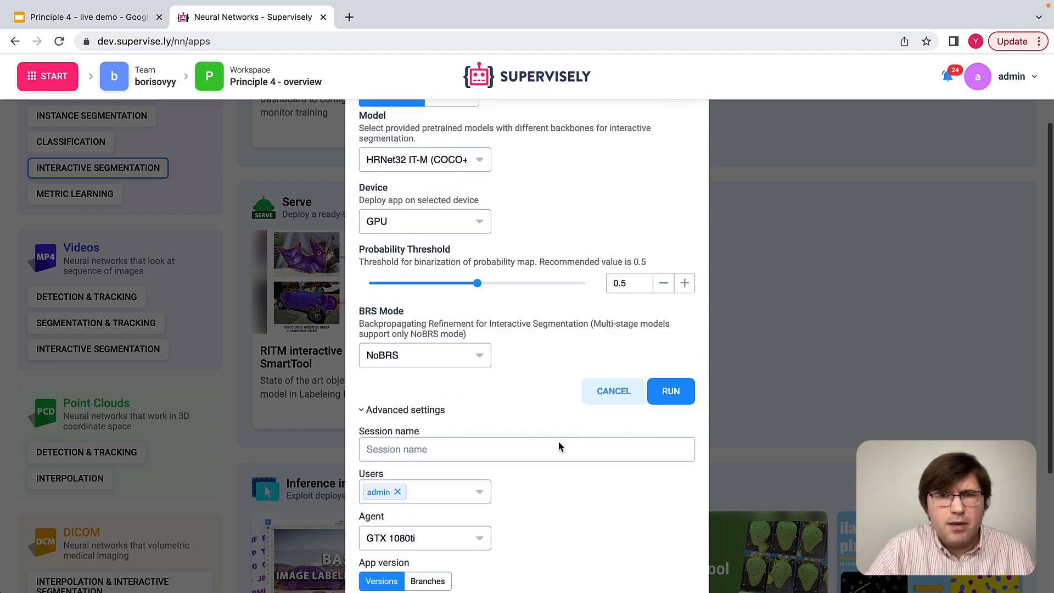
{"action": "left_click", "coordinate": [428, 364]}
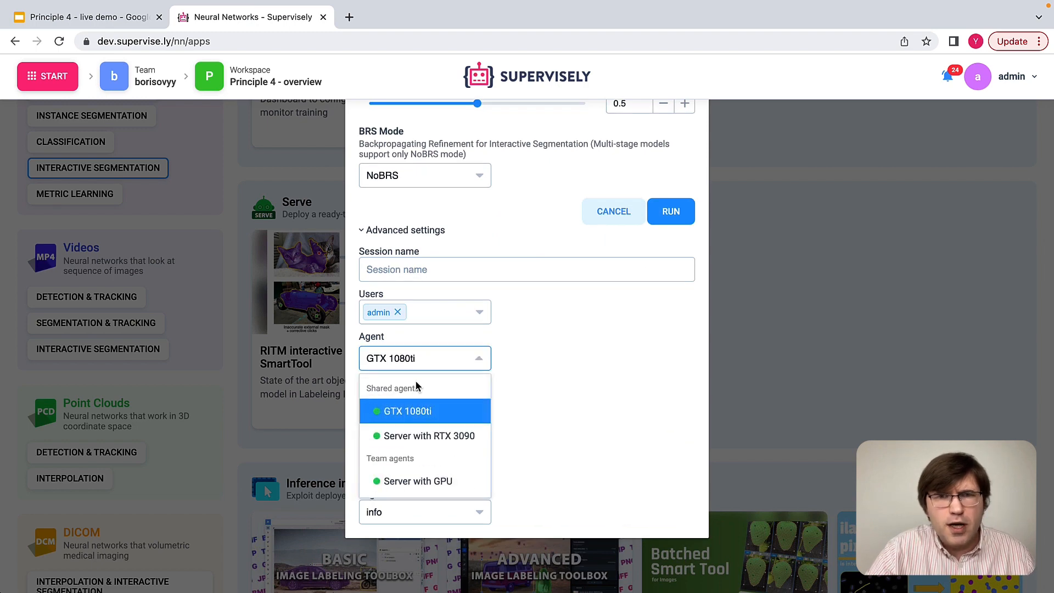
{"action": "left_click", "coordinate": [417, 435]}
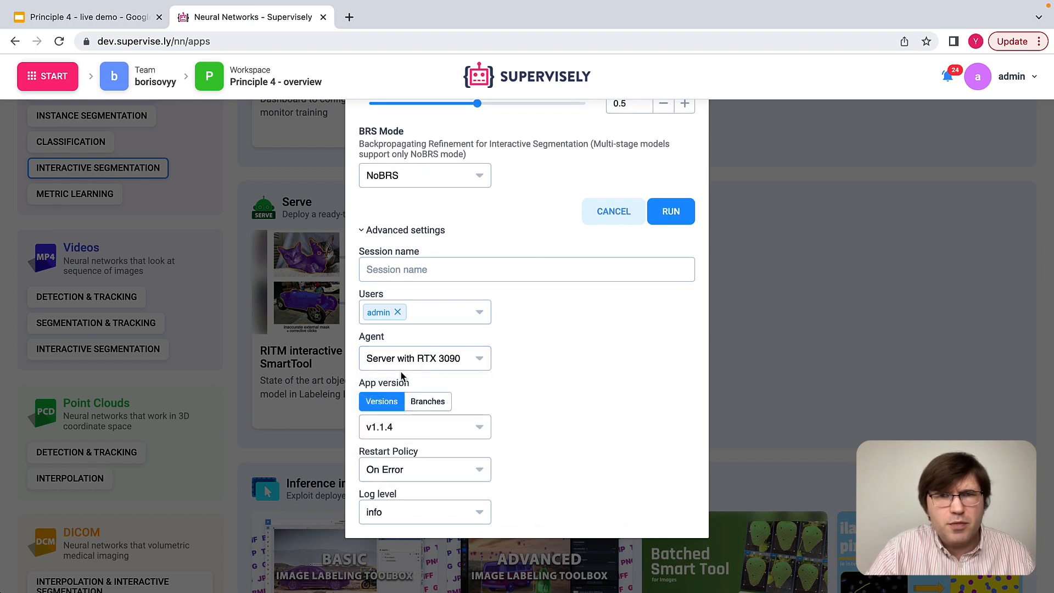
{"action": "left_click", "coordinate": [671, 211]}
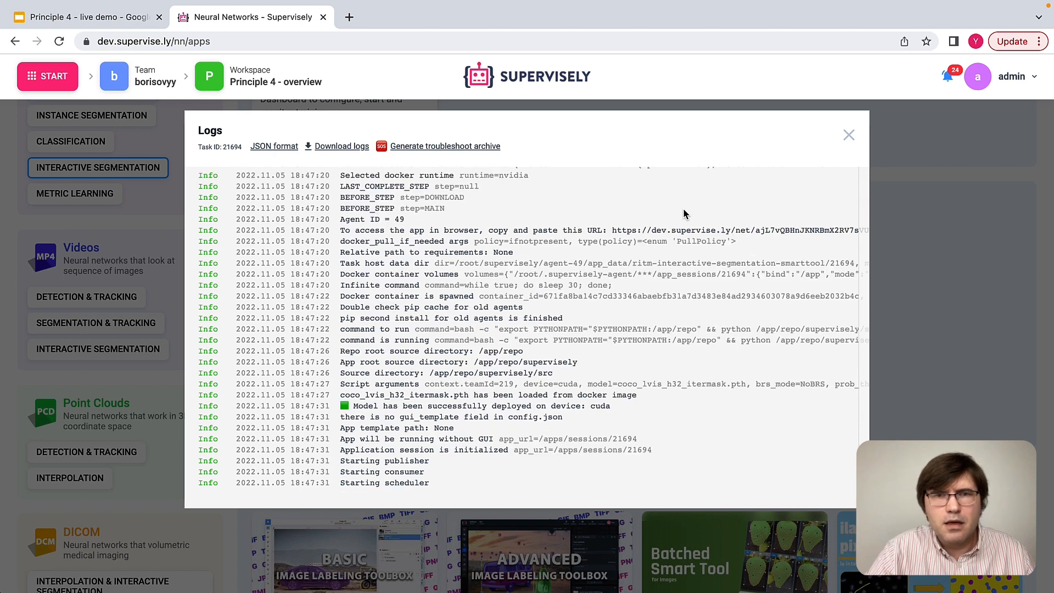
{"action": "left_click", "coordinate": [848, 135]}
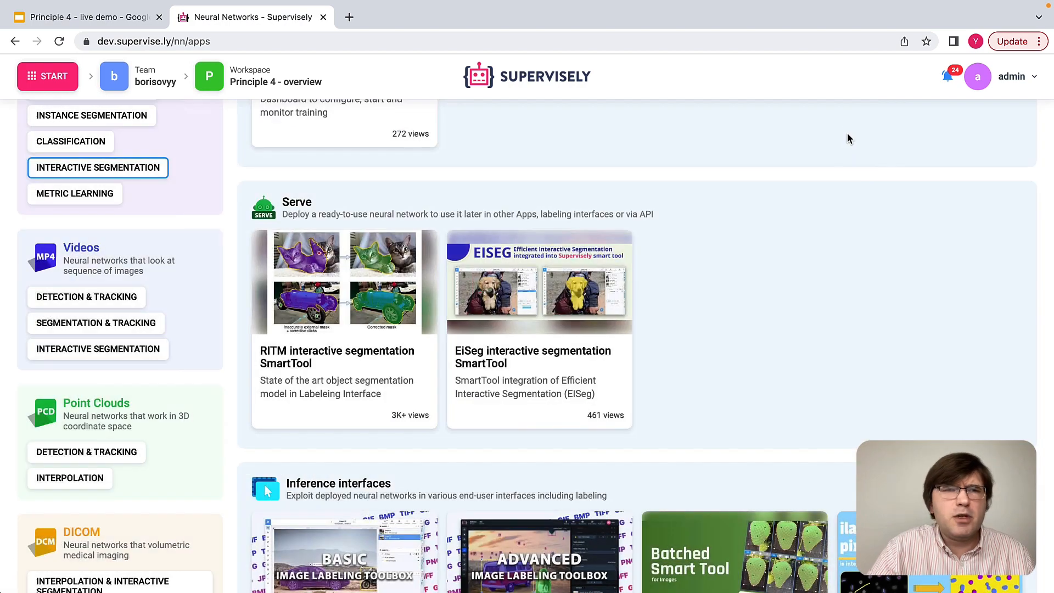
From the Detection & tracking category for videos, run TransT object tracking (CVPR2021) on Server with RTX 3090 and close its logs after deployment.
{"action": "left_click", "coordinate": [127, 301]}
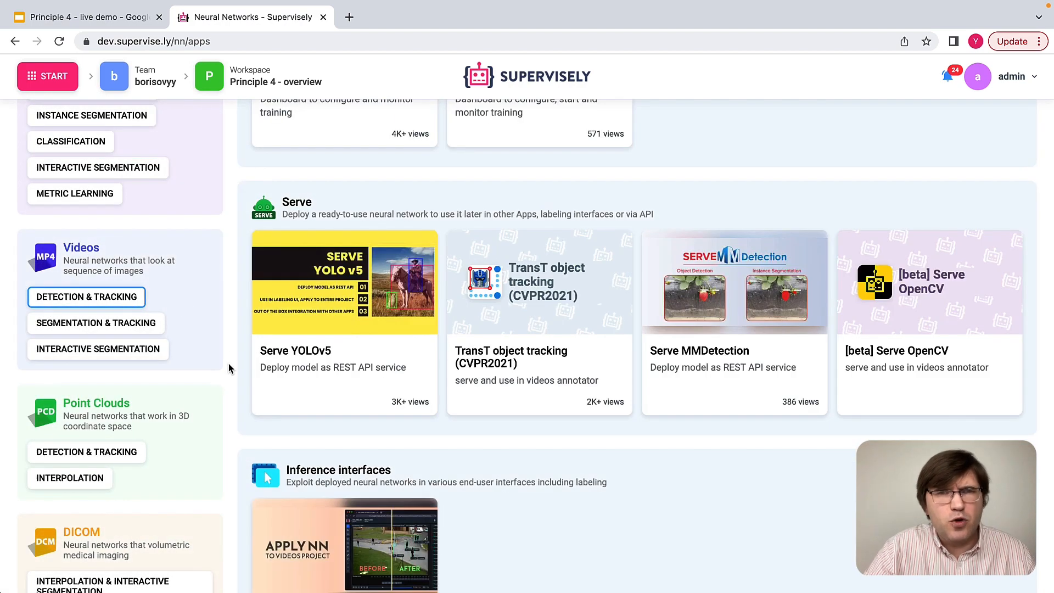
{"action": "mouse_move", "coordinate": [486, 344]}
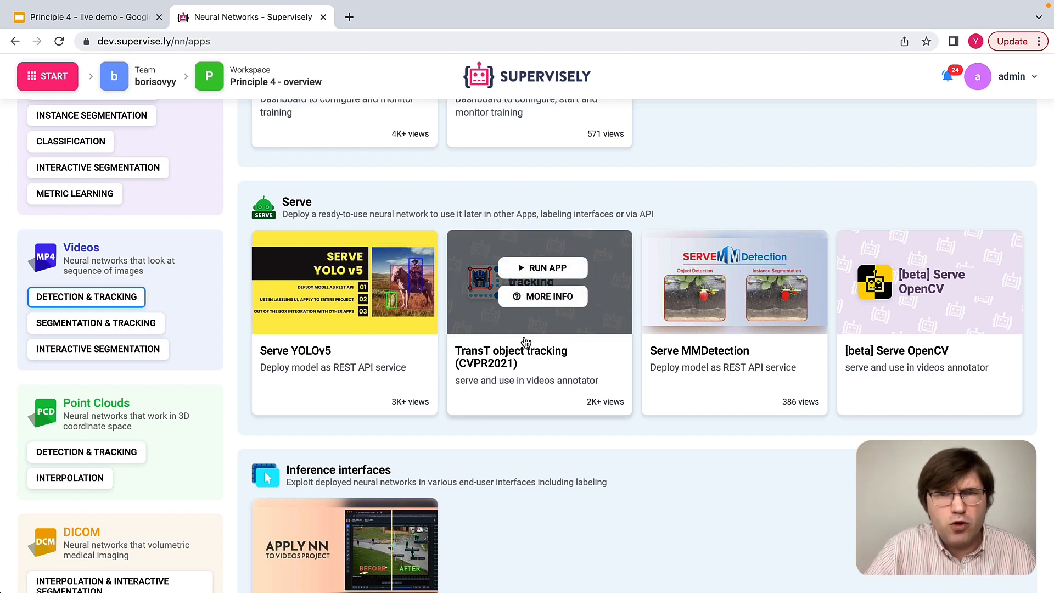
{"action": "left_click", "coordinate": [555, 269]}
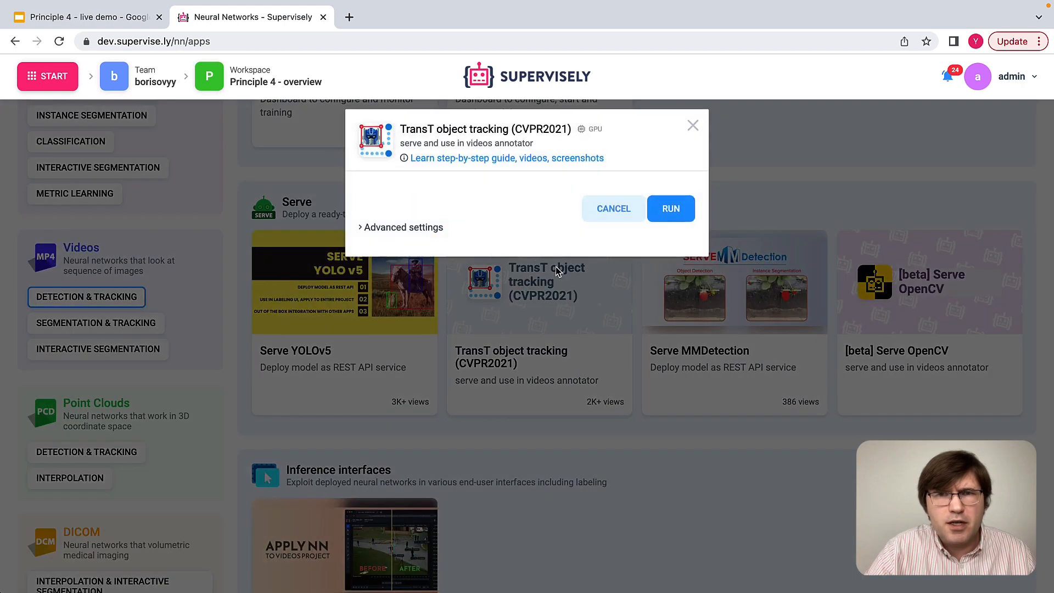
{"action": "left_click", "coordinate": [433, 230]}
{"action": "left_click", "coordinate": [456, 356]}
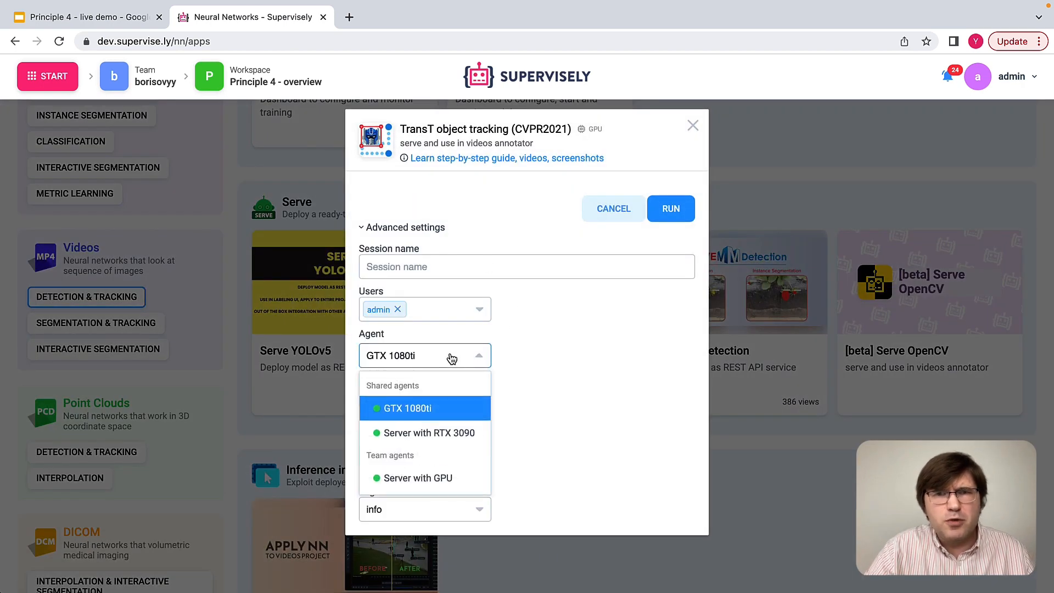
{"action": "left_click", "coordinate": [426, 433]}
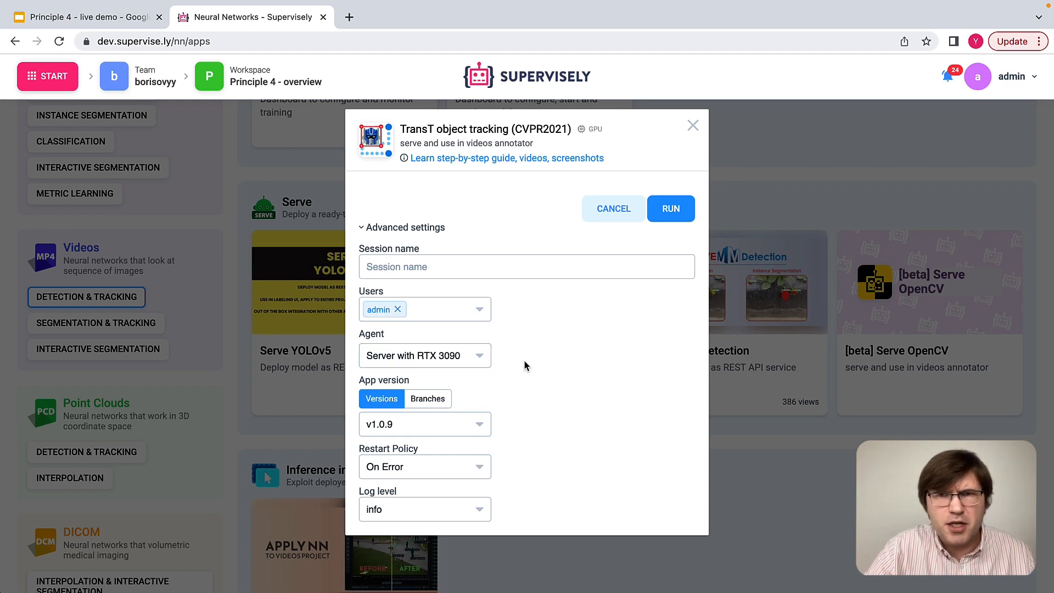
{"action": "left_click", "coordinate": [671, 213]}
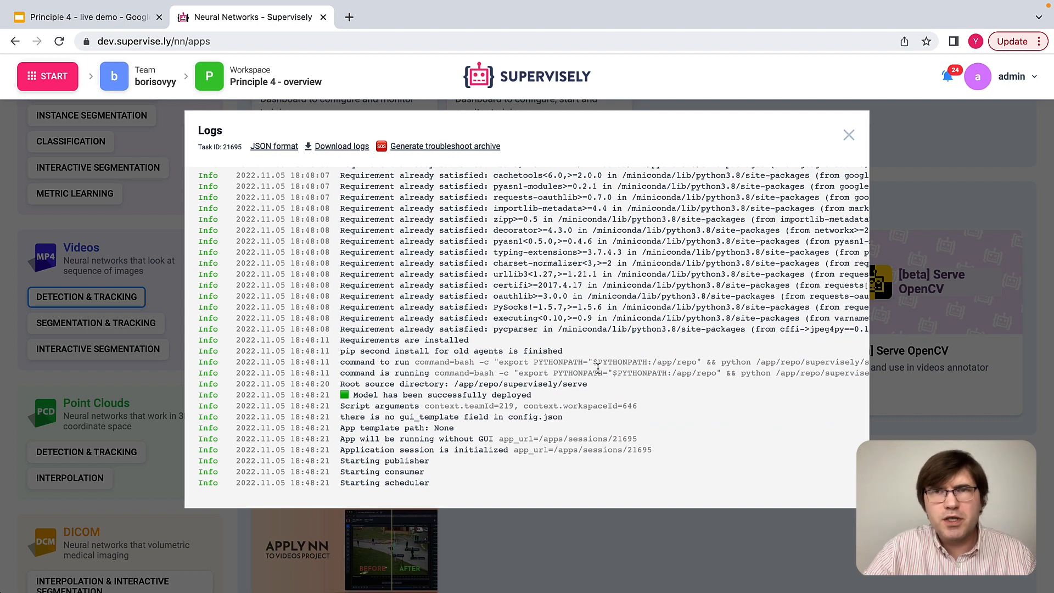
{"action": "left_click", "coordinate": [849, 135]}
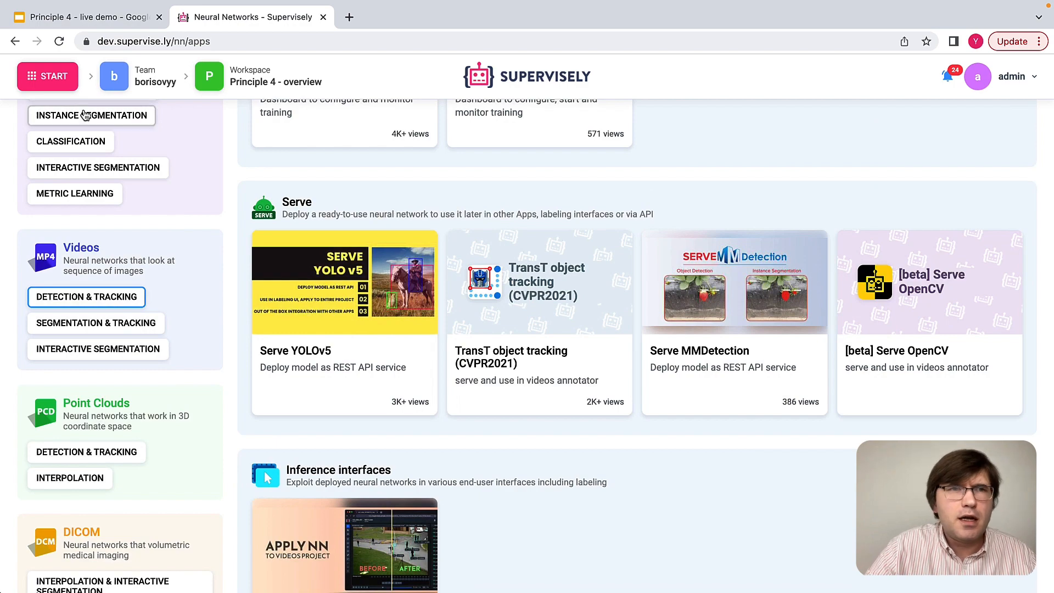
Show the workspace's app sessions to review the recently launched apps.
{"action": "left_click", "coordinate": [58, 79]}
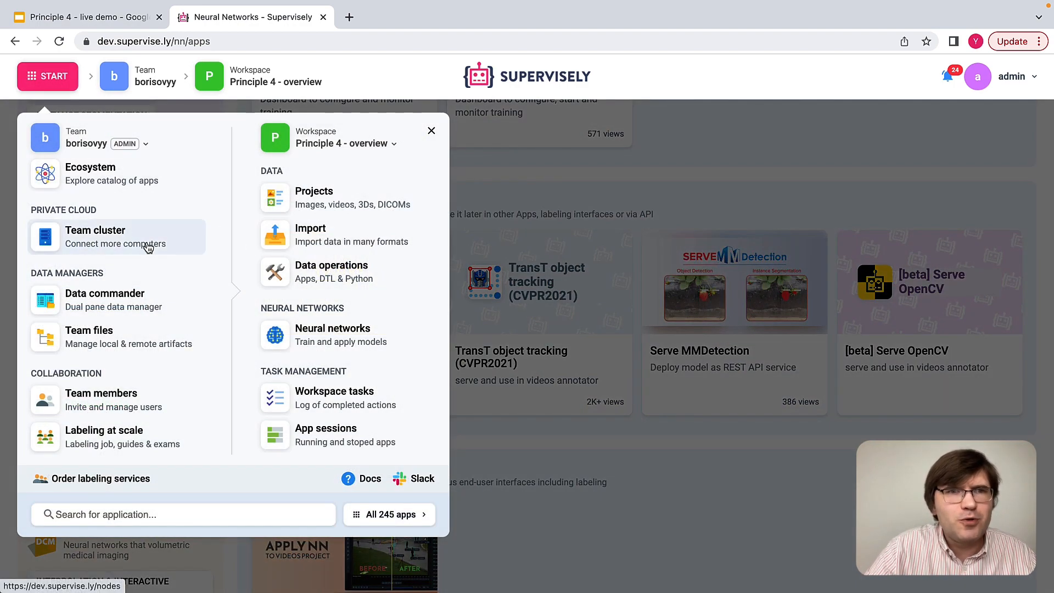
{"action": "left_click", "coordinate": [303, 433]}
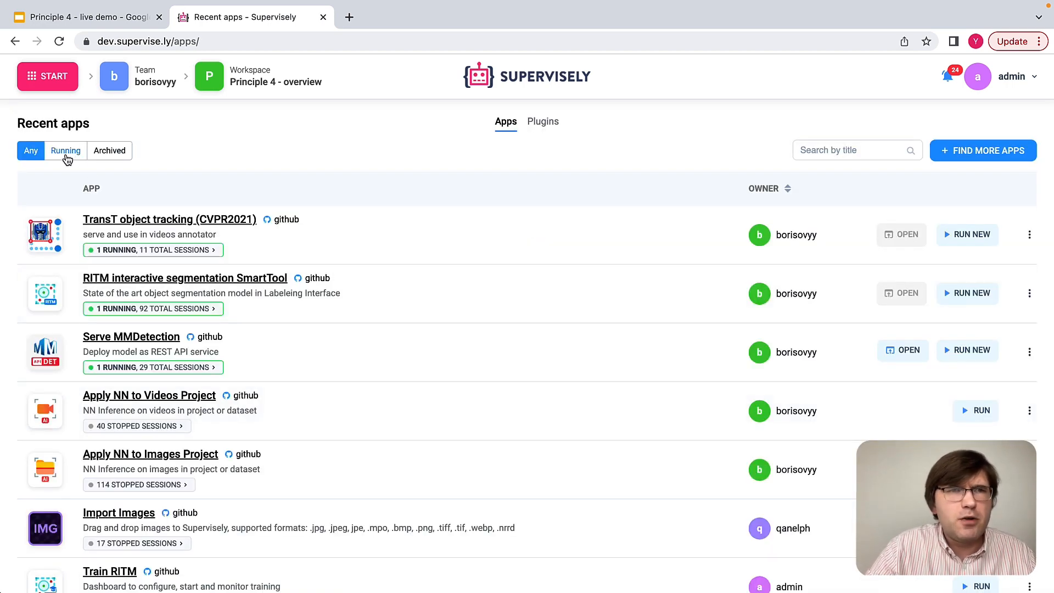
Filter the recent apps to show only the running ones.
{"action": "left_click", "coordinate": [66, 157]}
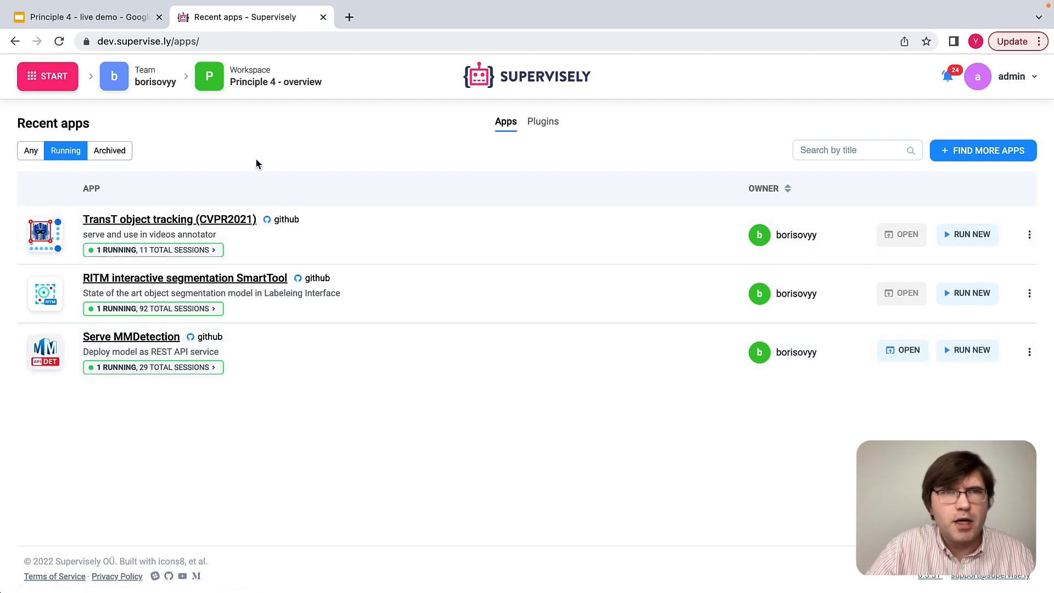
View the images in dataset ds0 of the demo_images project and return to the project list.
{"action": "left_click", "coordinate": [48, 77]}
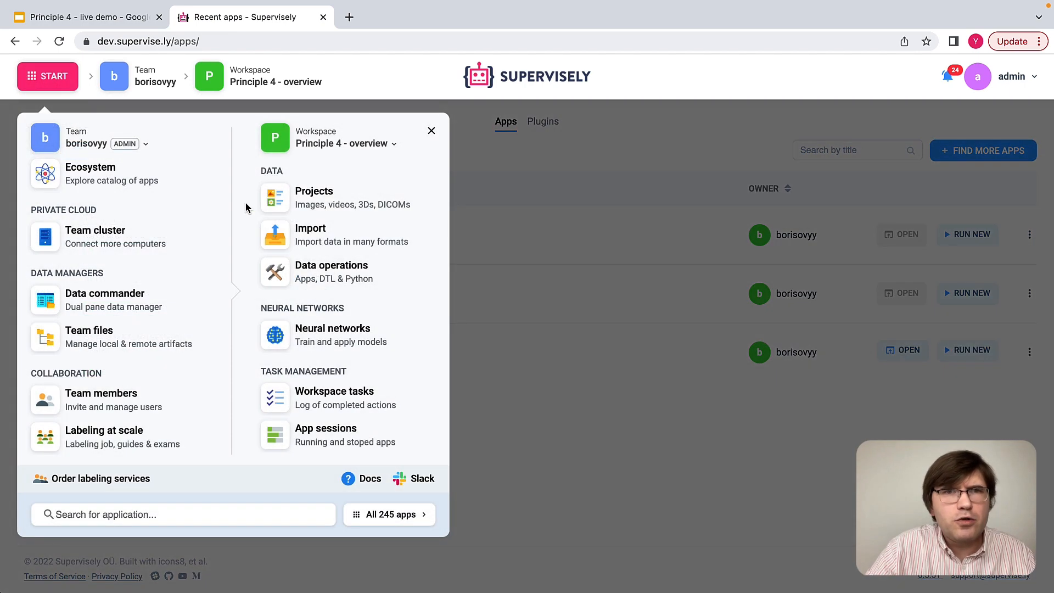
{"action": "left_click", "coordinate": [321, 189]}
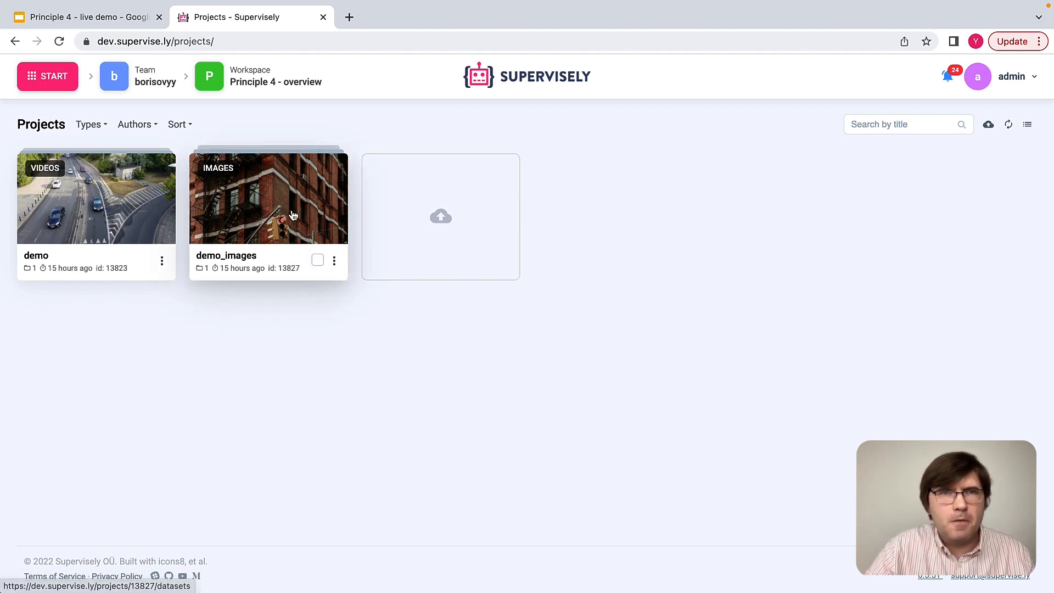
{"action": "left_click", "coordinate": [293, 215]}
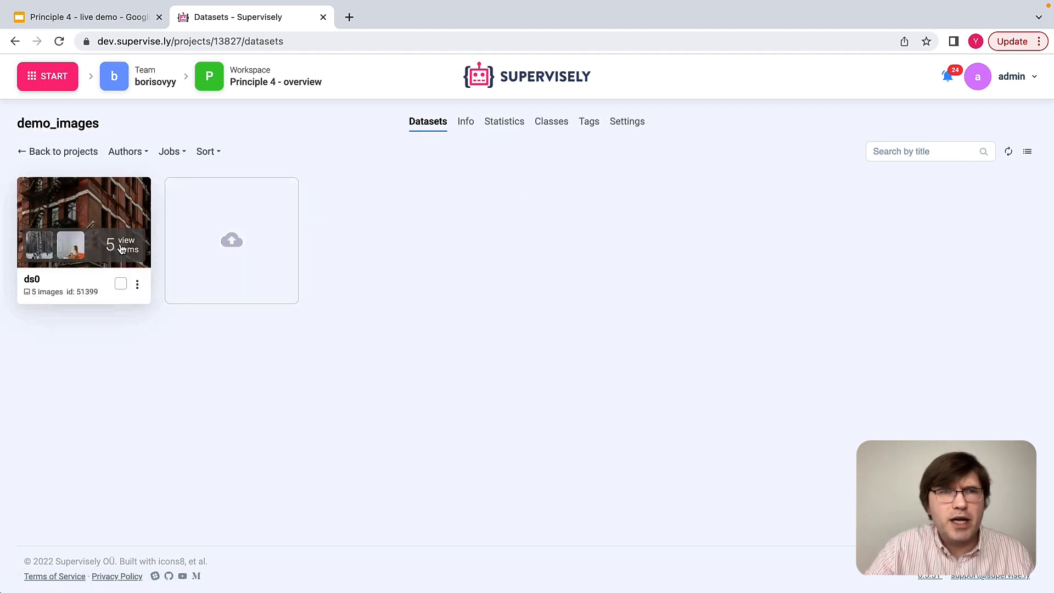
{"action": "left_click", "coordinate": [123, 245]}
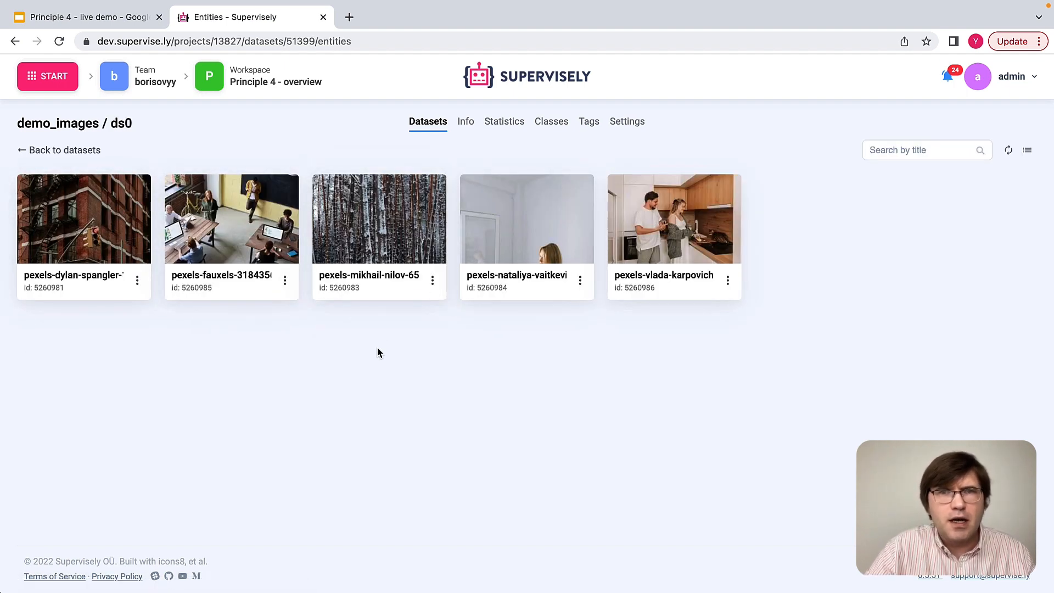
{"action": "left_click", "coordinate": [98, 151]}
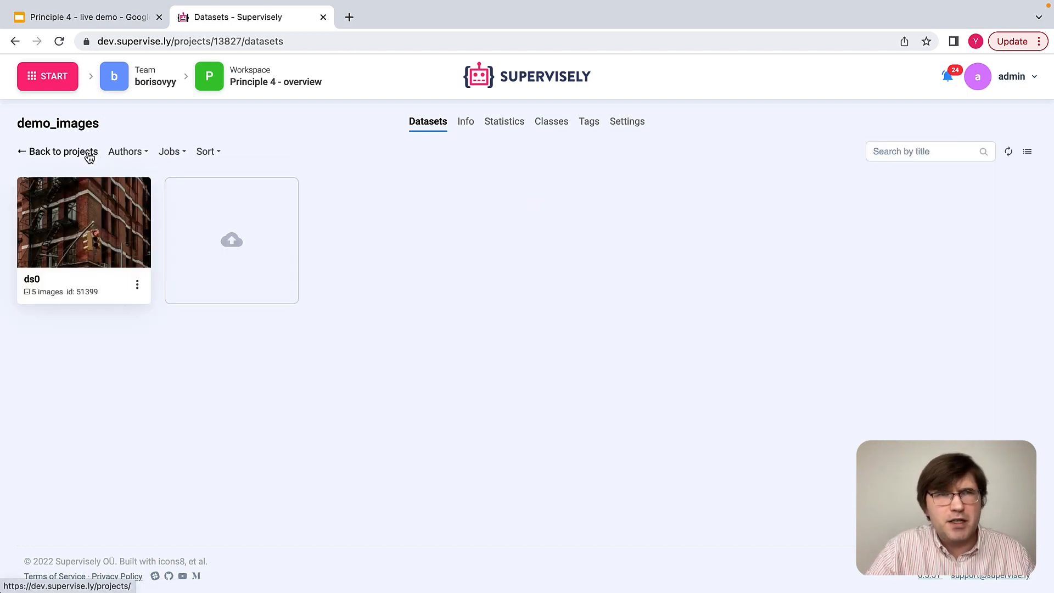
{"action": "left_click", "coordinate": [88, 157]}
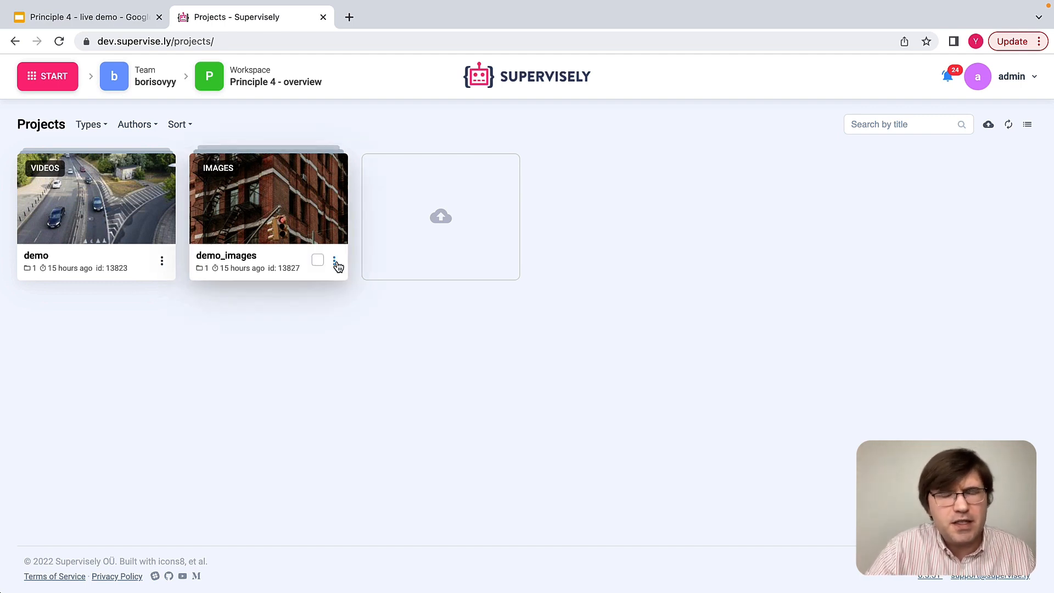
Check the advanced settings of the Apply NN to Images Project app for the demo_images project and run it with the defaults.
{"action": "left_click", "coordinate": [334, 263]}
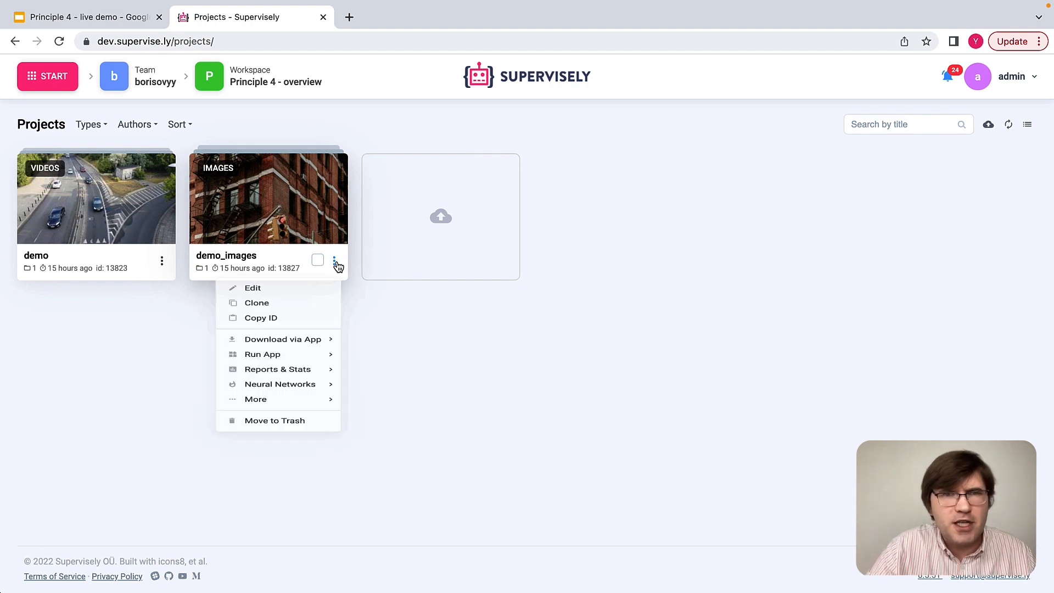
{"action": "mouse_move", "coordinate": [292, 372]}
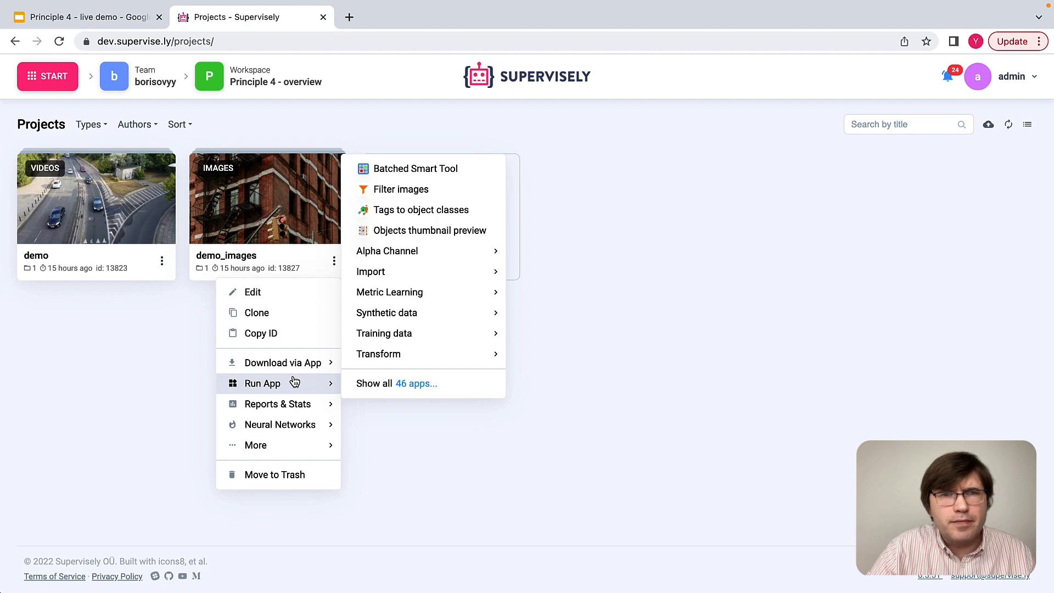
{"action": "mouse_move", "coordinate": [287, 426]}
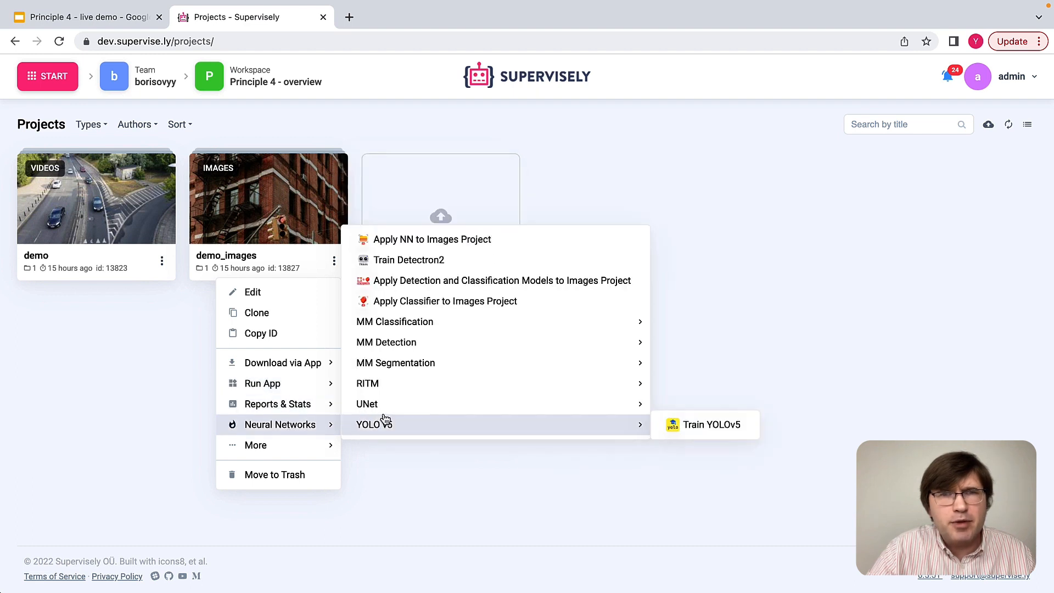
{"action": "mouse_move", "coordinate": [435, 350]}
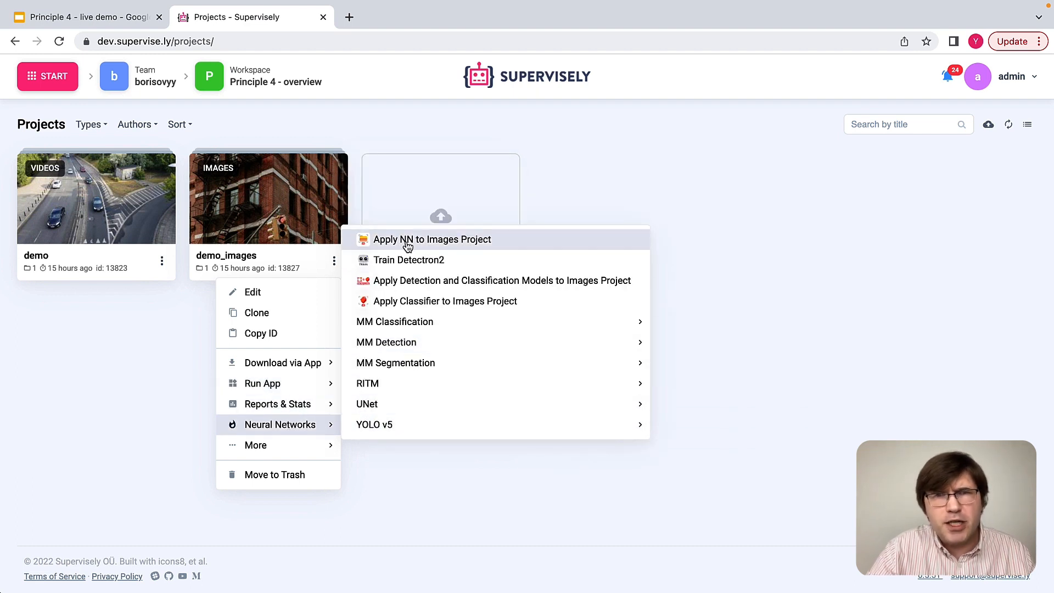
{"action": "left_click", "coordinate": [427, 240]}
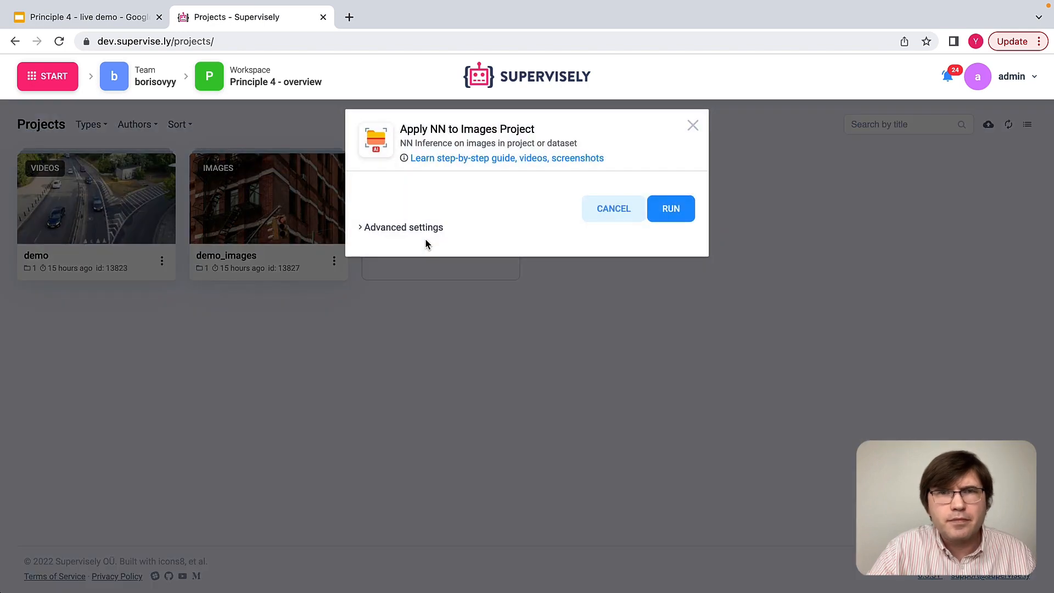
{"action": "left_click", "coordinate": [429, 234]}
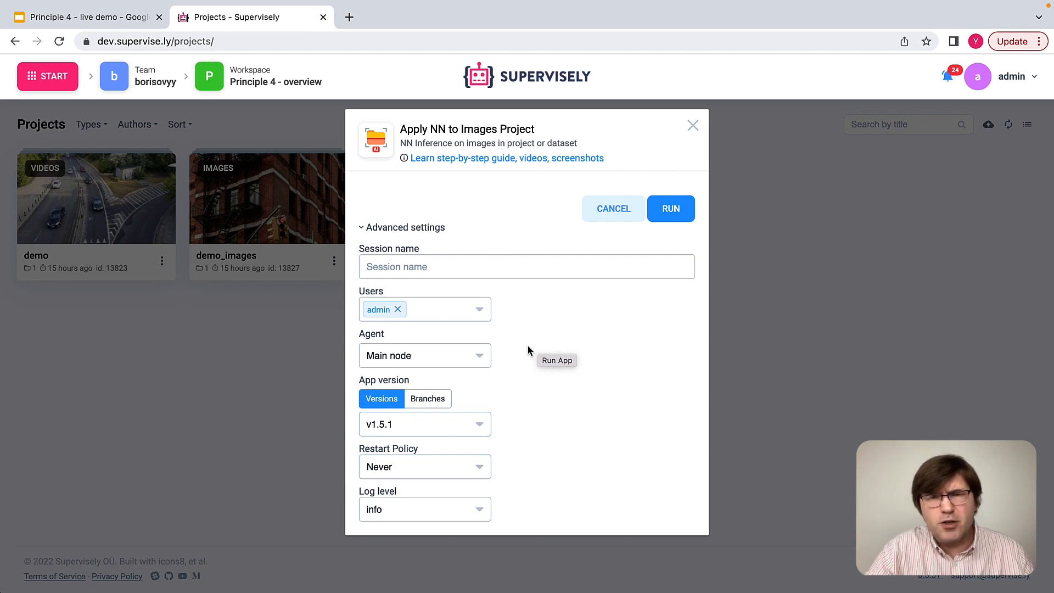
{"action": "left_click", "coordinate": [680, 210]}
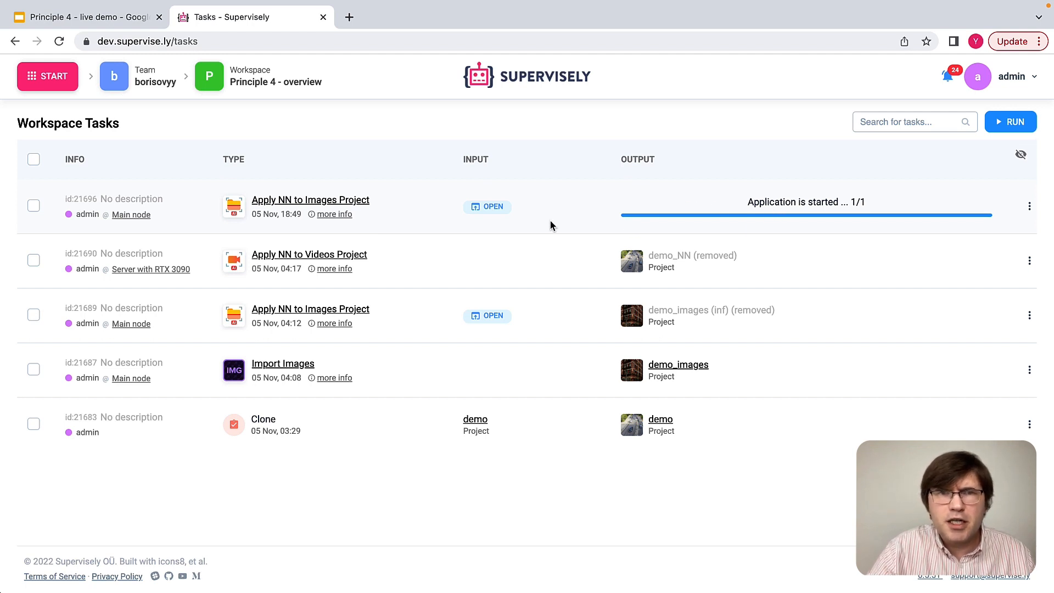
Open the started Apply NN to Images Project session and connect it to the deployed Serve MMDetection model.
{"action": "left_click", "coordinate": [489, 207]}
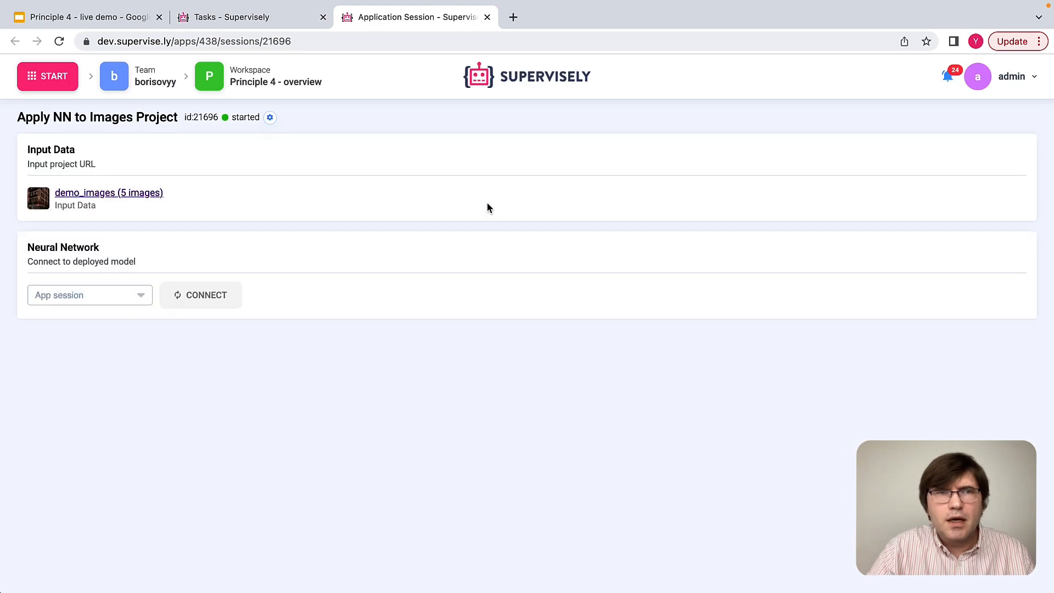
{"action": "left_click", "coordinate": [113, 297]}
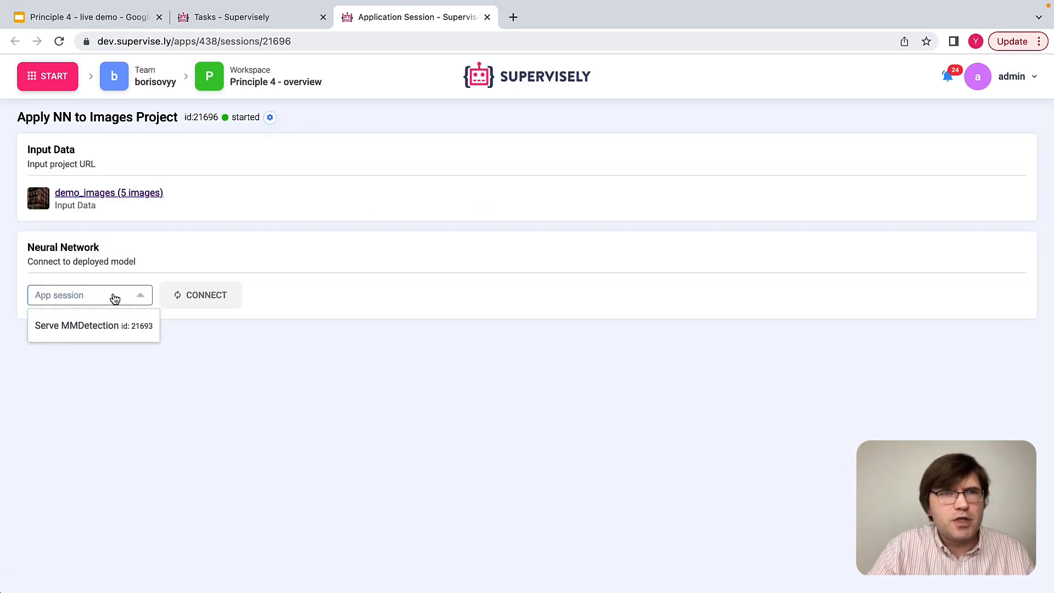
{"action": "left_click", "coordinate": [92, 326]}
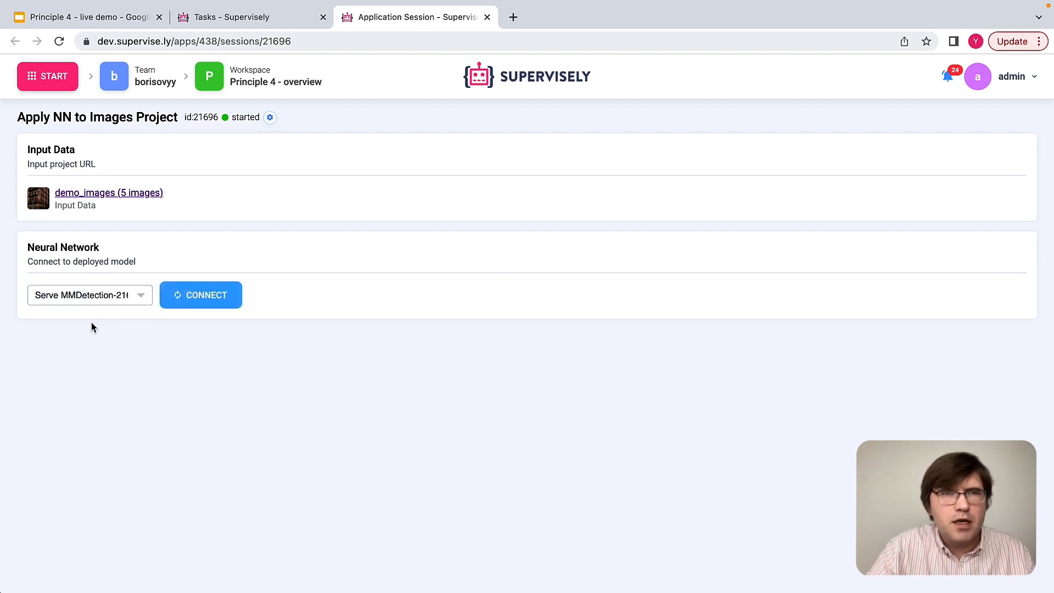
{"action": "left_click", "coordinate": [199, 302]}
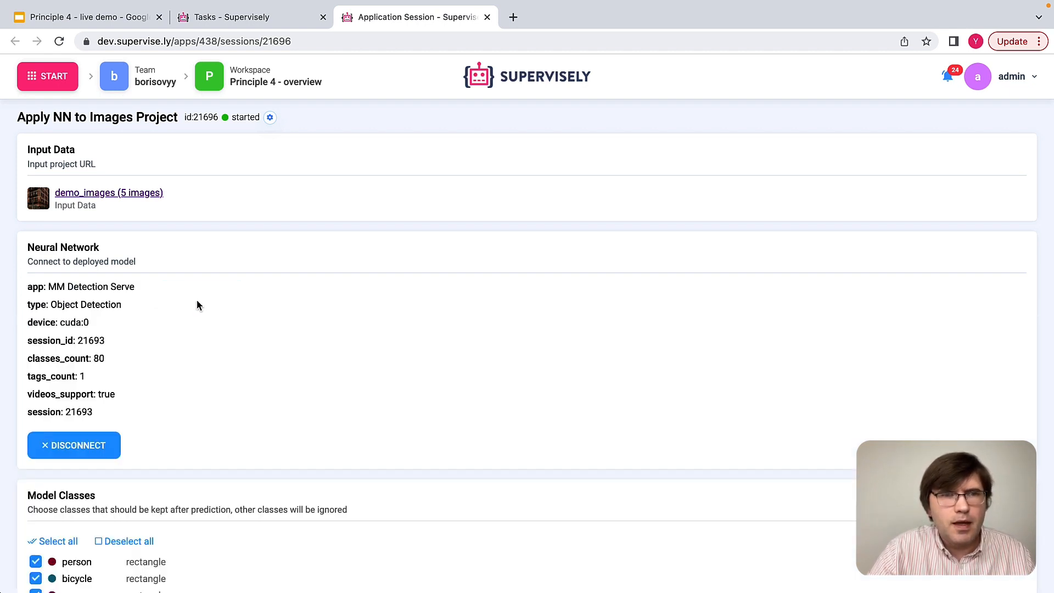
Examine the list of classes the connected model can keep after prediction.
{"action": "scroll", "coordinate": [198, 305], "scroll_direction": "down", "scroll_amount": 3}
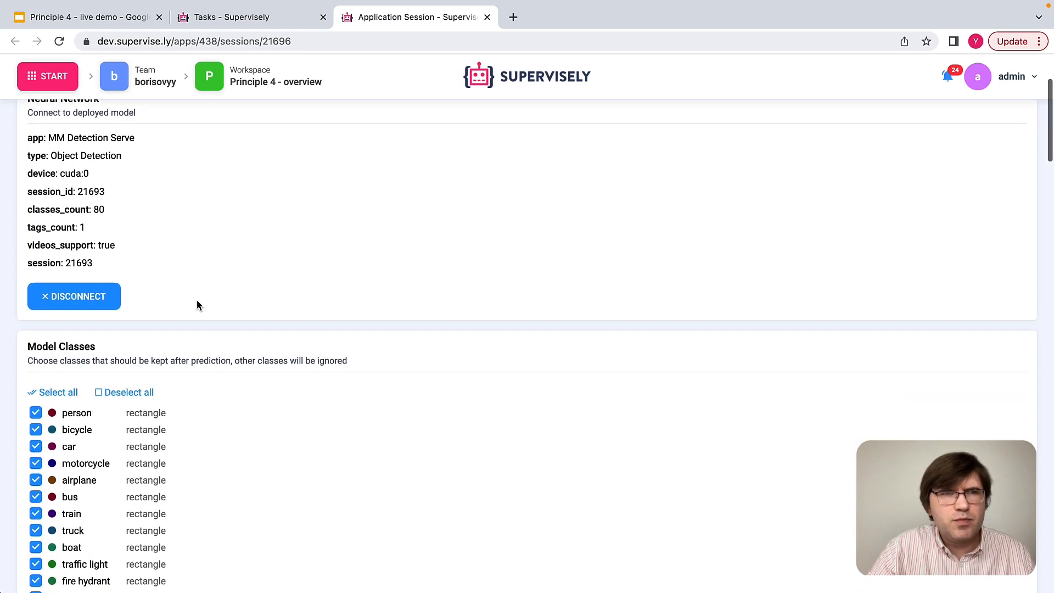
{"action": "scroll", "coordinate": [197, 302], "scroll_direction": "down", "scroll_amount": 8}
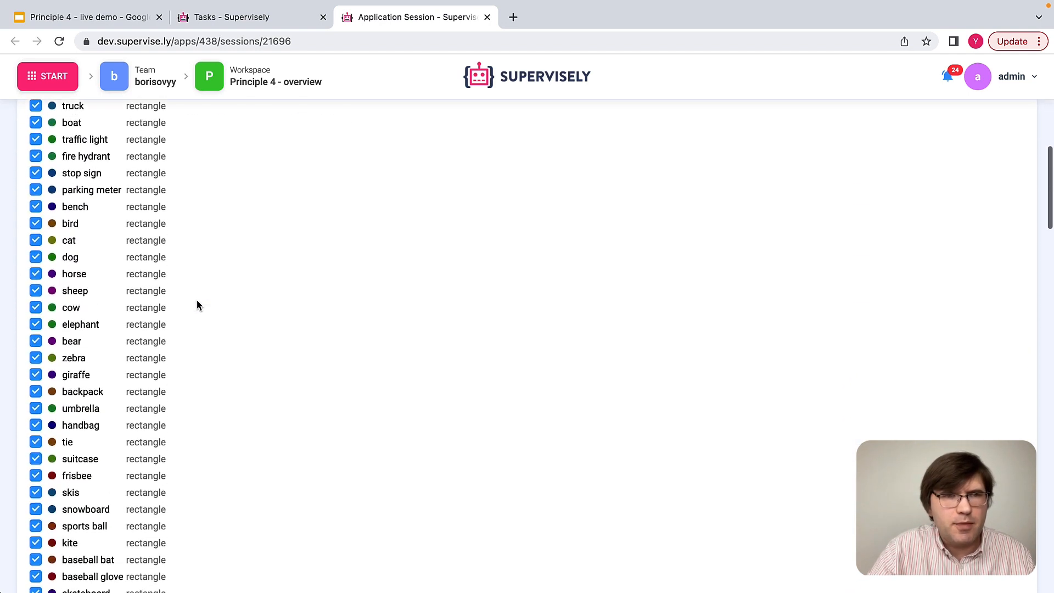
{"action": "scroll", "coordinate": [197, 305], "scroll_direction": "down", "scroll_amount": 6}
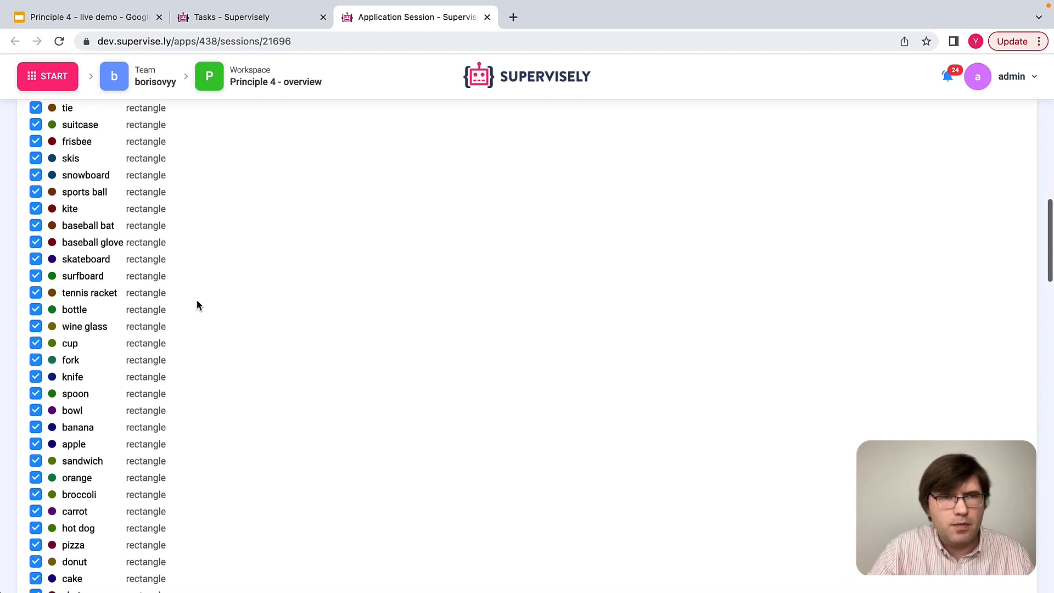
{"action": "scroll", "coordinate": [197, 305], "scroll_direction": "down", "scroll_amount": 14}
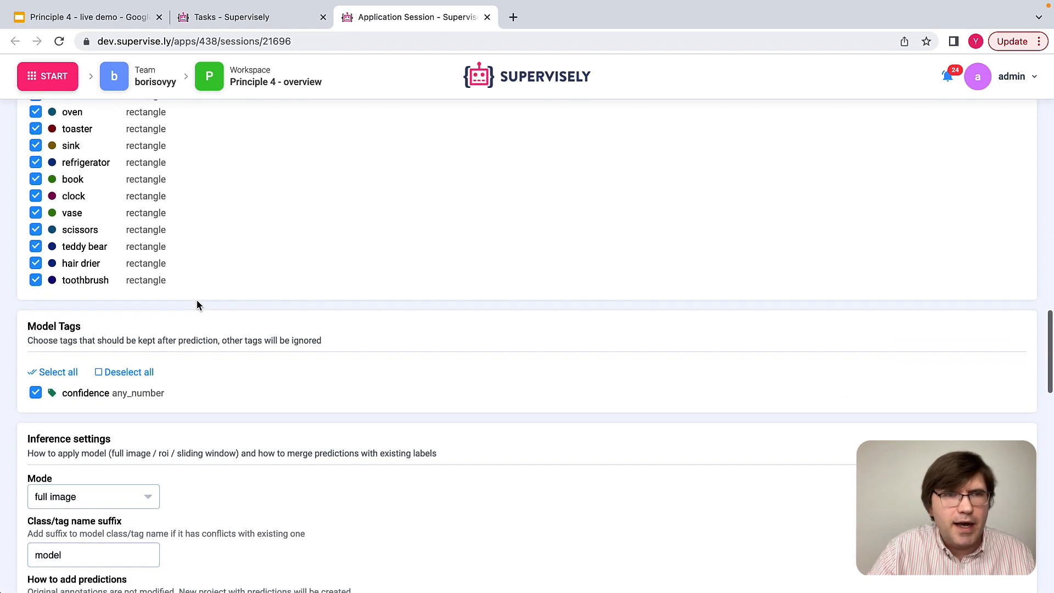
{"action": "scroll", "coordinate": [197, 305], "scroll_direction": "up", "scroll_amount": 9}
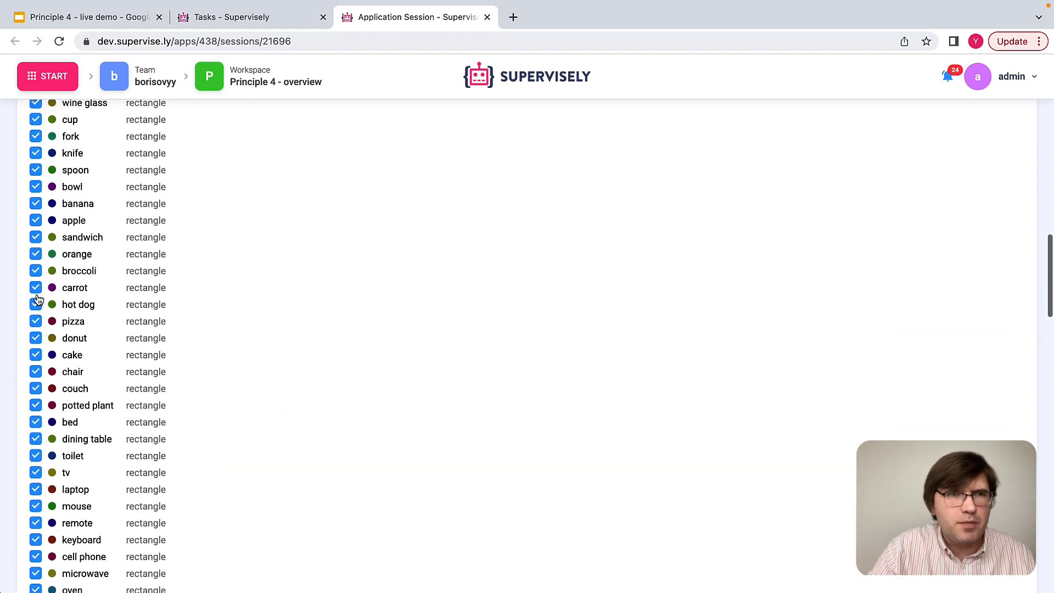
{"action": "left_click", "coordinate": [35, 289]}
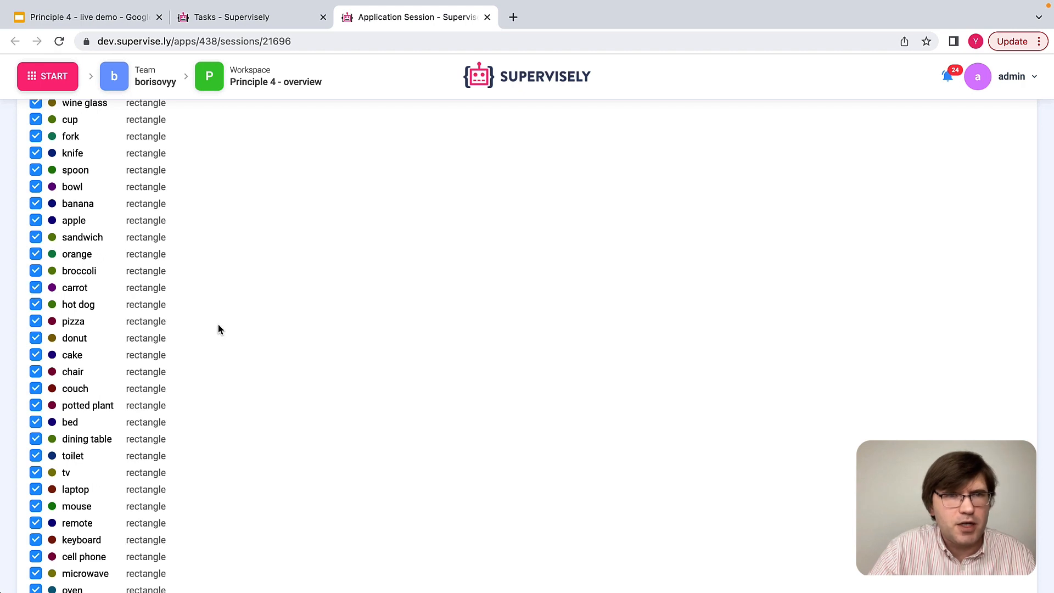
Examine the model's inference settings and compare the original labels with the prediction in the final inference preview.
{"action": "scroll", "coordinate": [218, 329], "scroll_direction": "down", "scroll_amount": 11}
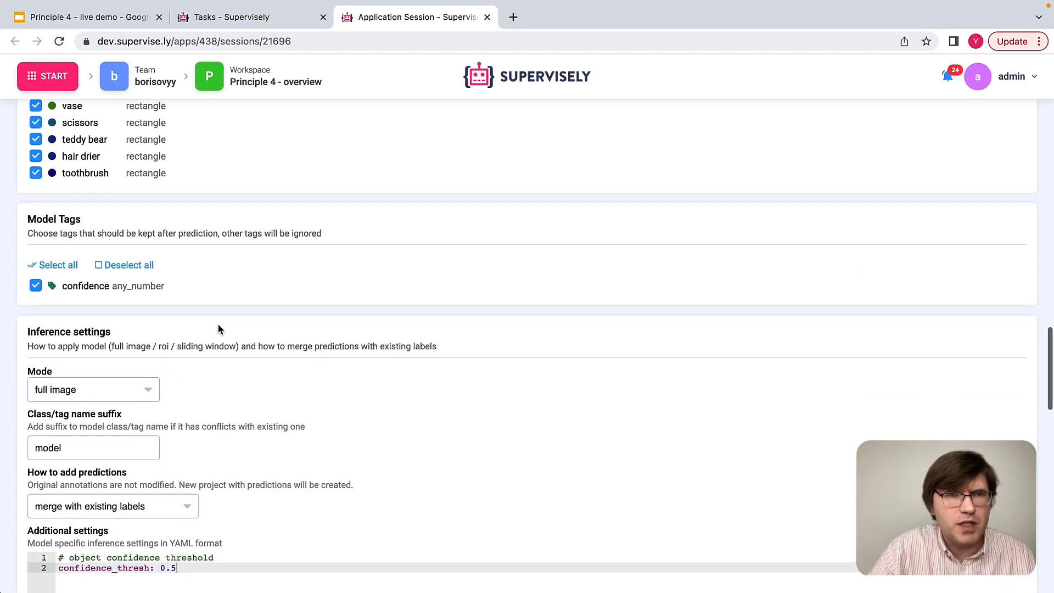
{"action": "scroll", "coordinate": [218, 328], "scroll_direction": "down", "scroll_amount": 3}
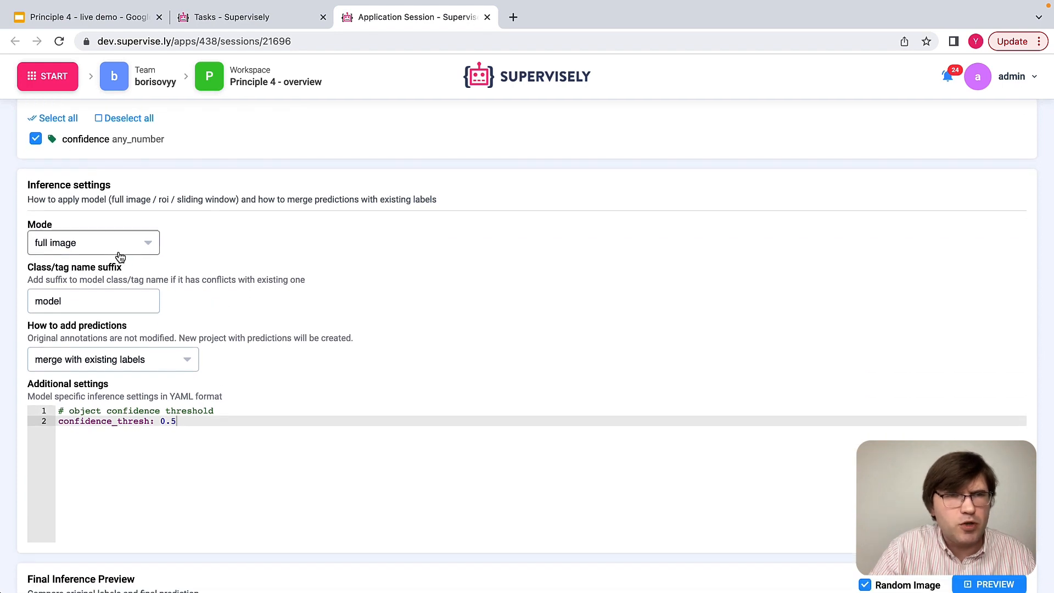
{"action": "scroll", "coordinate": [169, 274], "scroll_direction": "down", "scroll_amount": 2}
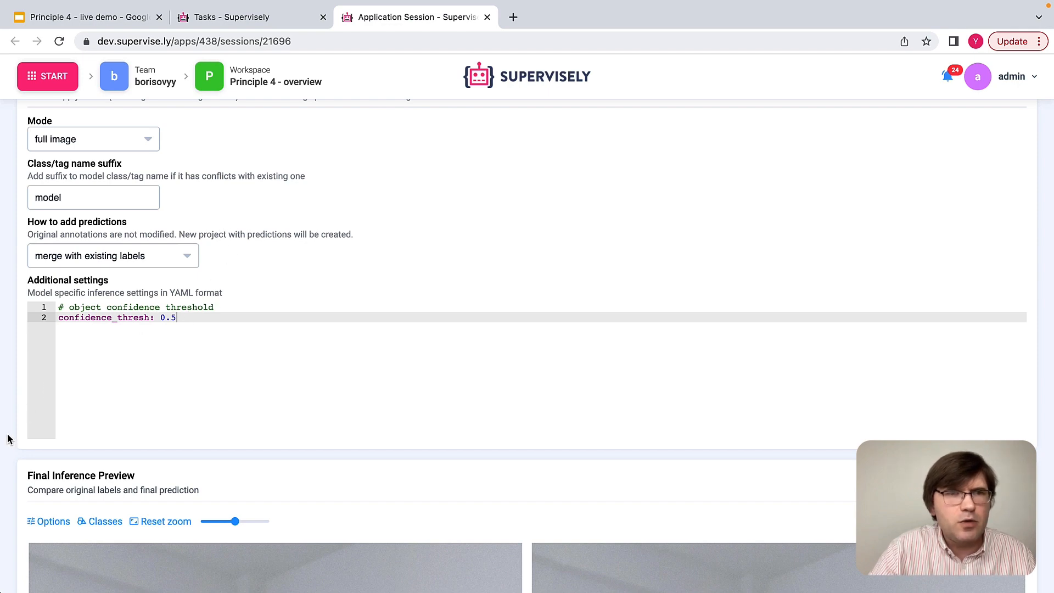
{"action": "scroll", "coordinate": [8, 439], "scroll_direction": "down", "scroll_amount": 5}
{"action": "scroll", "coordinate": [7, 439], "scroll_direction": "down", "scroll_amount": 7}
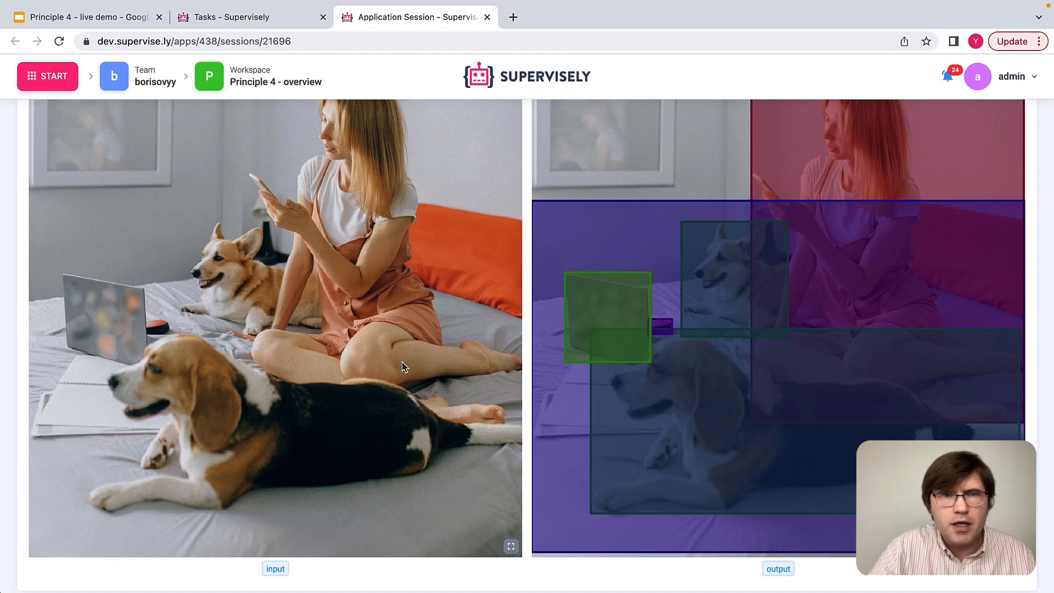
{"action": "scroll", "coordinate": [15, 397], "scroll_direction": "up", "scroll_amount": 6}
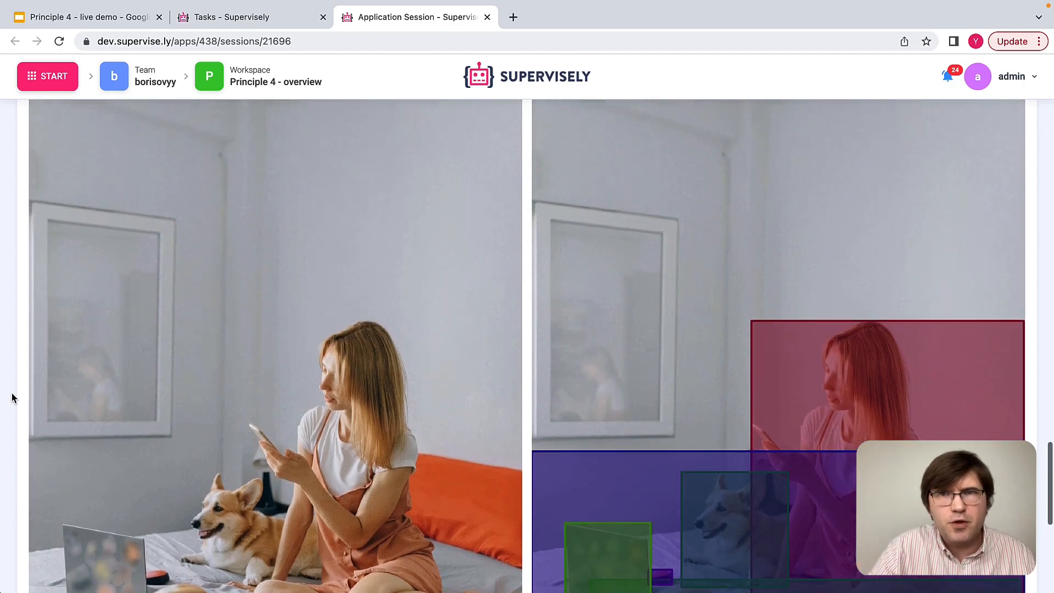
{"action": "scroll", "coordinate": [12, 398], "scroll_direction": "up", "scroll_amount": 1}
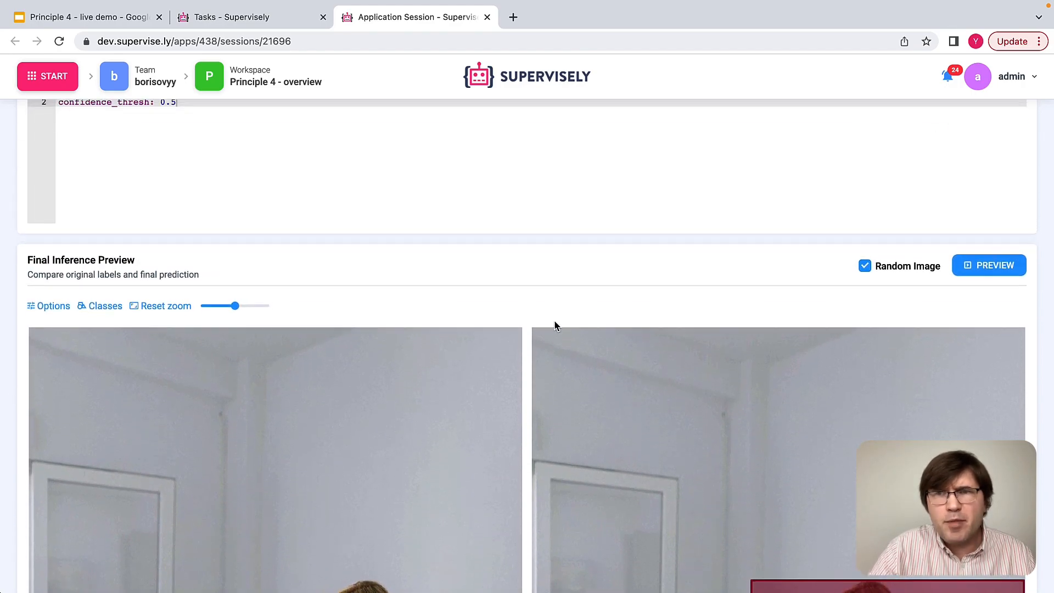
Preview the predictions on a random image, and on the specific image whose file name ends in 5122195.jpg with Random Image turned off.
{"action": "left_click", "coordinate": [974, 265]}
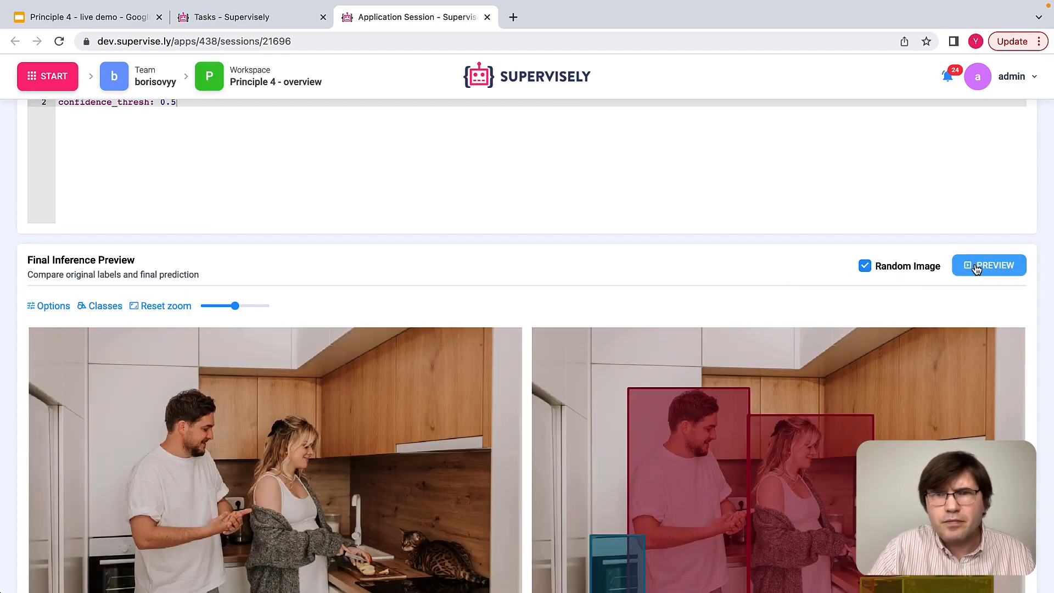
{"action": "left_click", "coordinate": [864, 266]}
{"action": "left_click", "coordinate": [834, 268]}
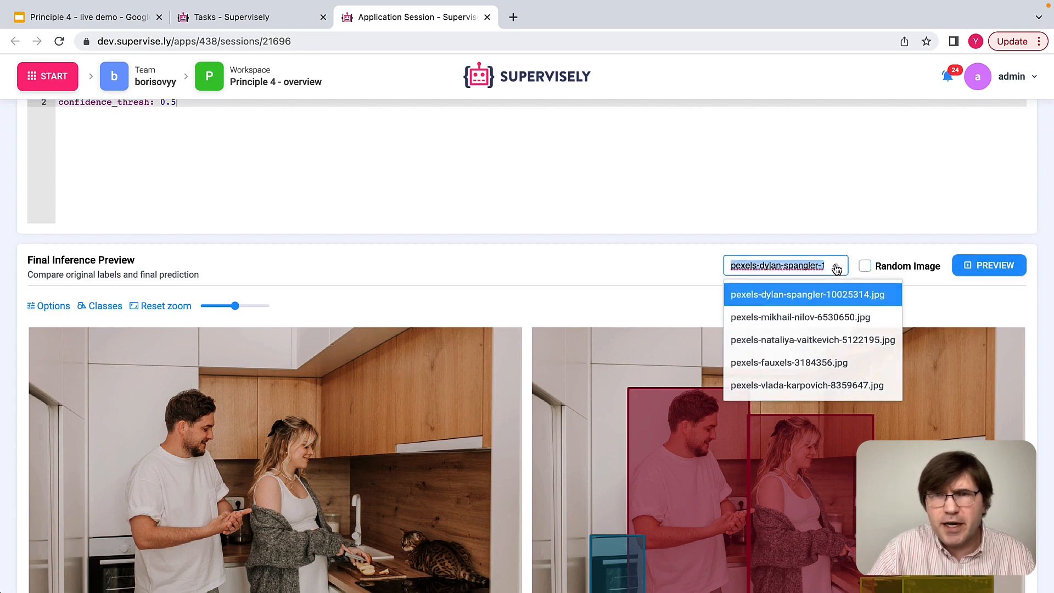
{"action": "left_click", "coordinate": [791, 343]}
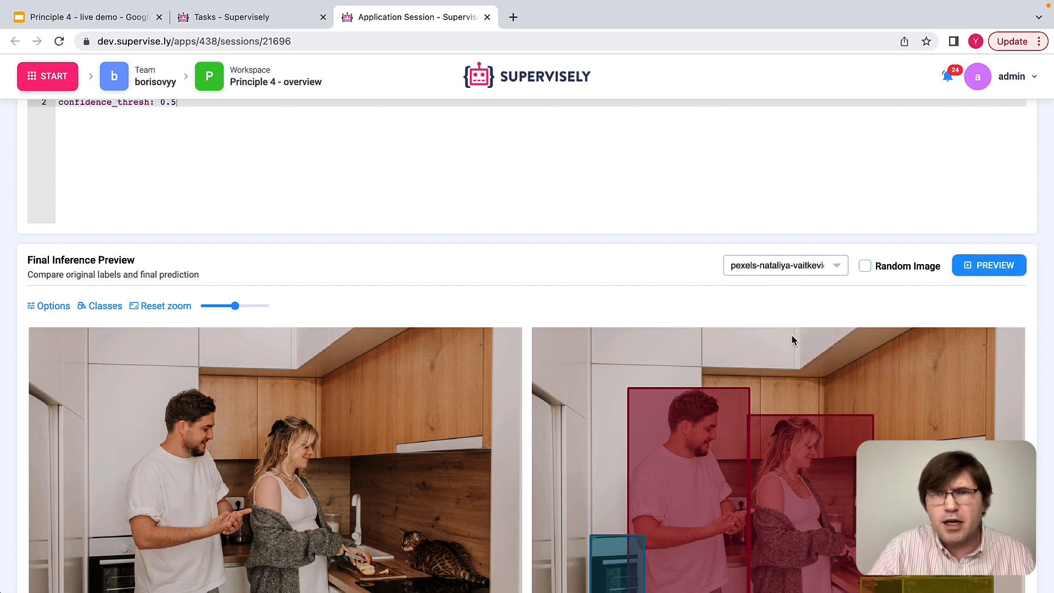
{"action": "left_click", "coordinate": [983, 269]}
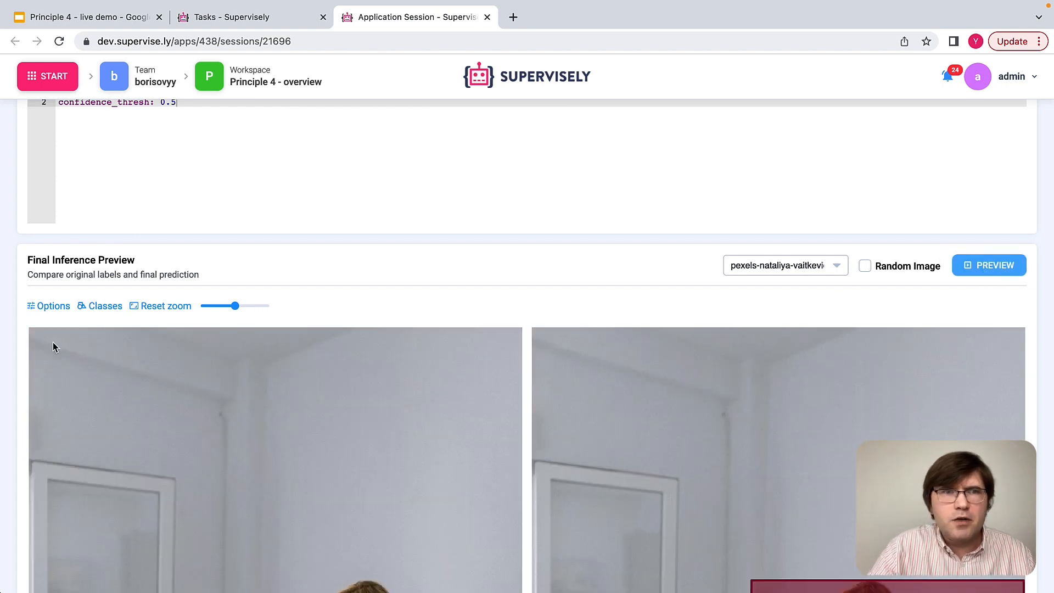
{"action": "scroll", "coordinate": [11, 358], "scroll_direction": "down", "scroll_amount": 6}
{"action": "scroll", "coordinate": [11, 358], "scroll_direction": "down", "scroll_amount": 6}
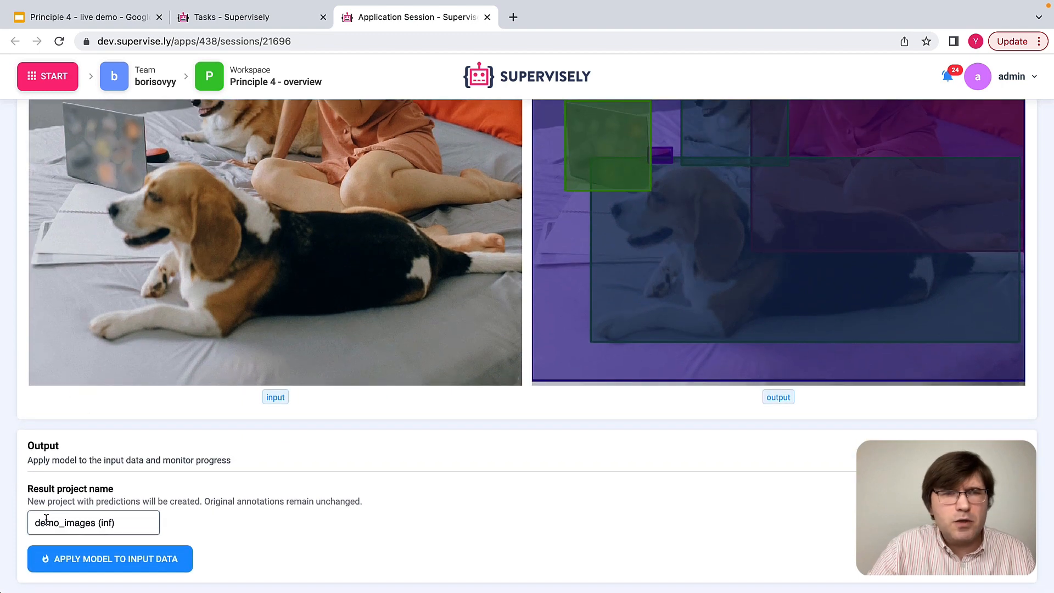
Apply the connected model to the input data with demo_images (inf) as the result project name, and dismiss the session message.
{"action": "double_click", "coordinate": [46, 519]}
{"action": "left_click", "coordinate": [112, 522]}
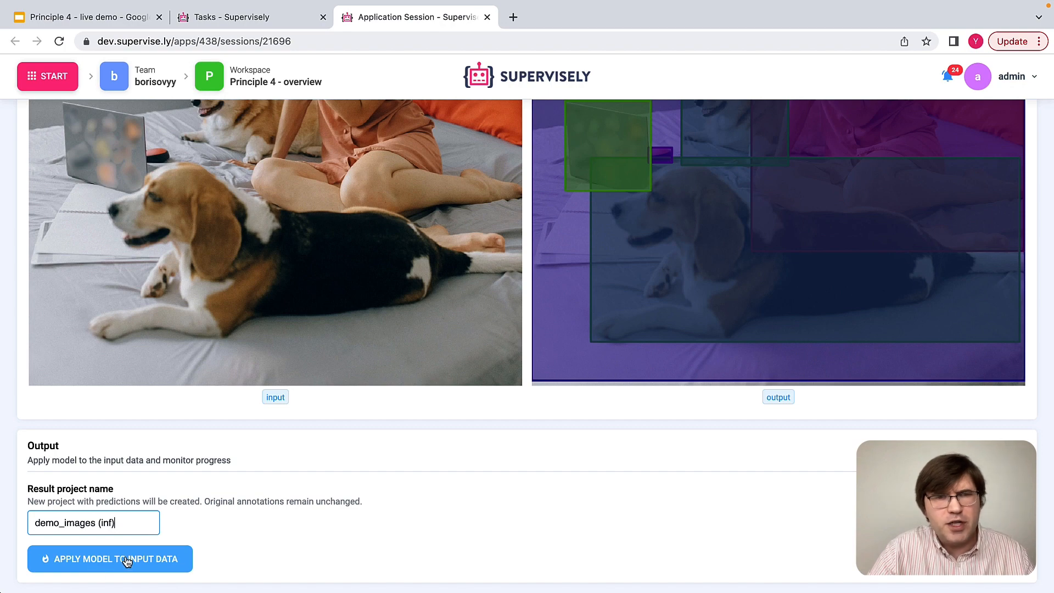
{"action": "double_click", "coordinate": [78, 522]}
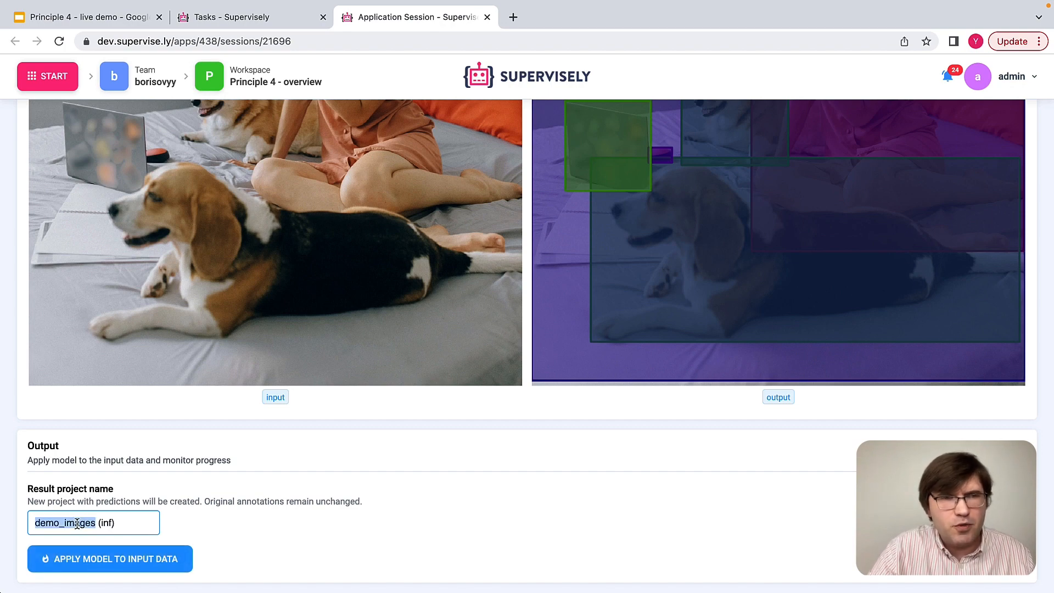
{"action": "left_click", "coordinate": [117, 523]}
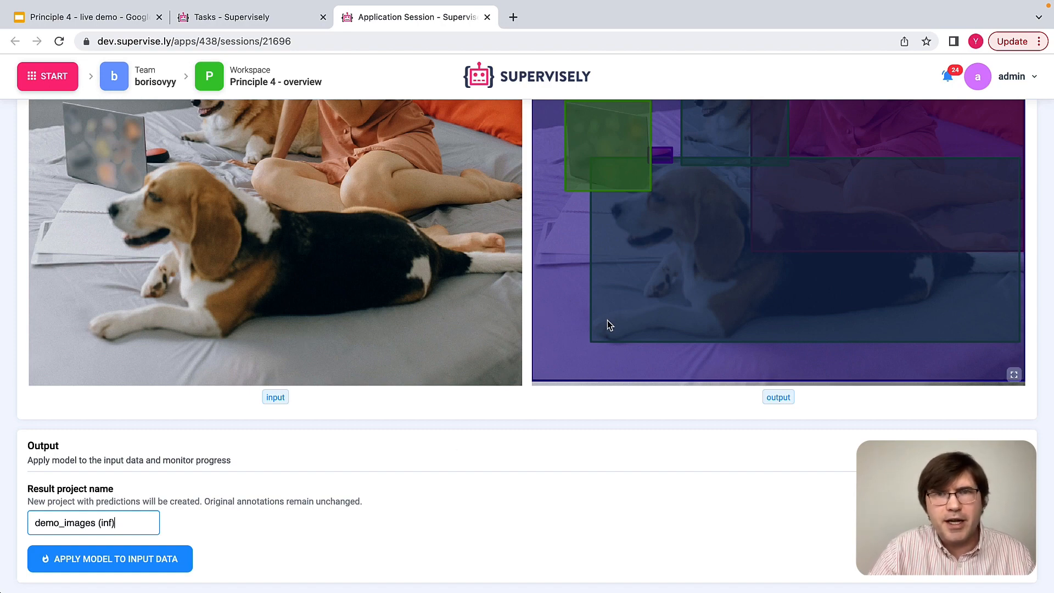
{"action": "left_click", "coordinate": [153, 560]}
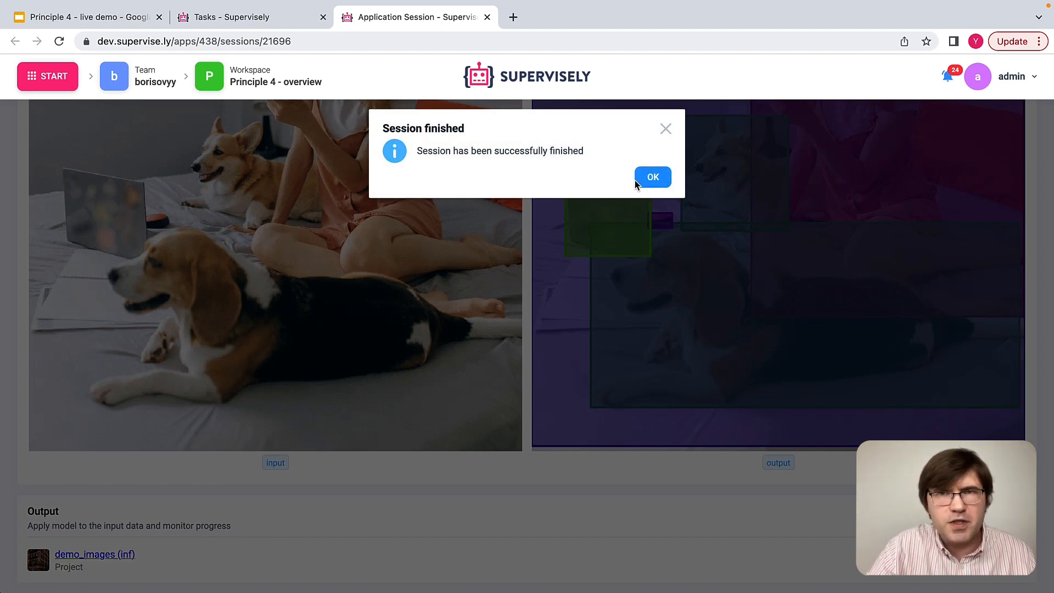
{"action": "left_click", "coordinate": [650, 177]}
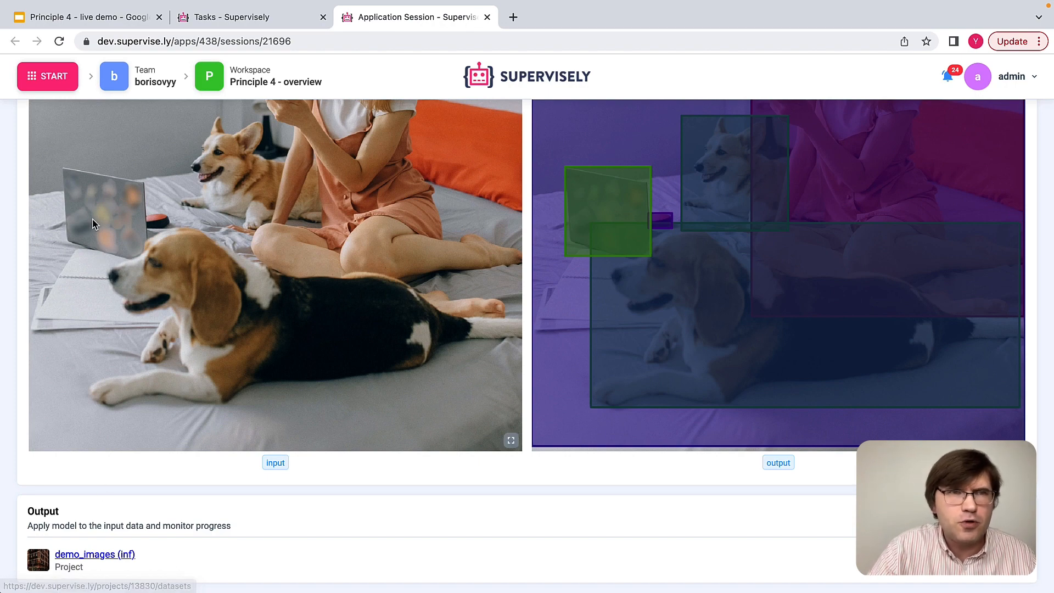
Open the ds0 dataset of the demo_images (inf) project in the Basic image labeling toolbox.
{"action": "left_click", "coordinate": [47, 76]}
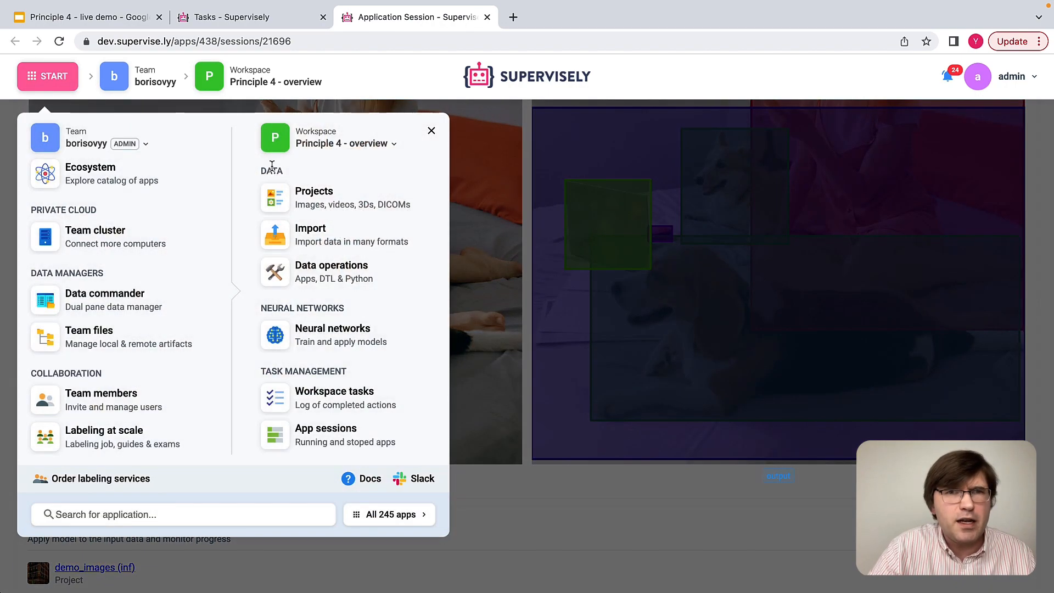
{"action": "left_click", "coordinate": [340, 204]}
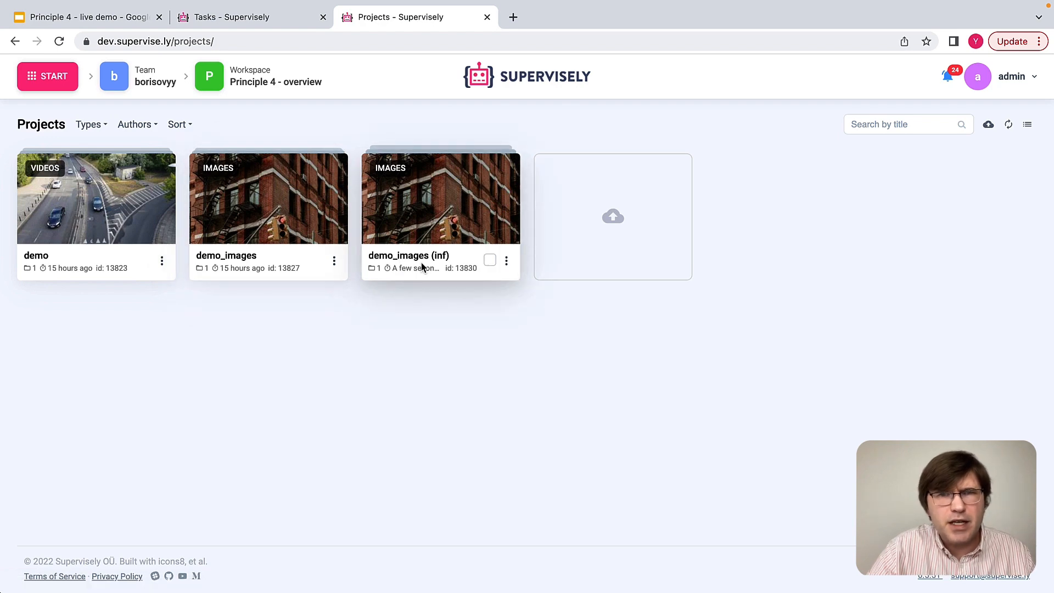
{"action": "left_click", "coordinate": [459, 209]}
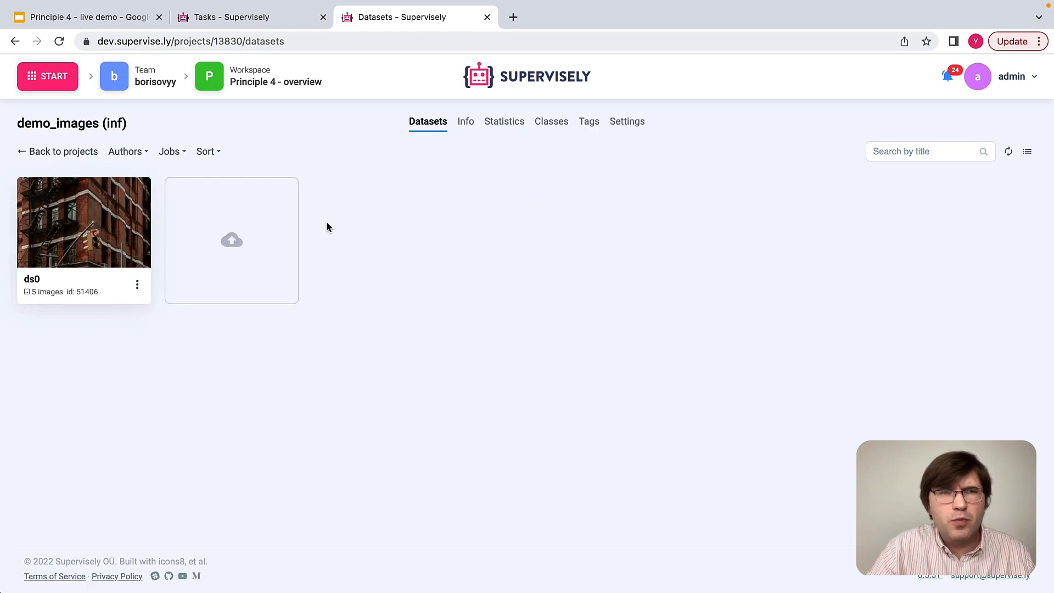
{"action": "left_click", "coordinate": [99, 212]}
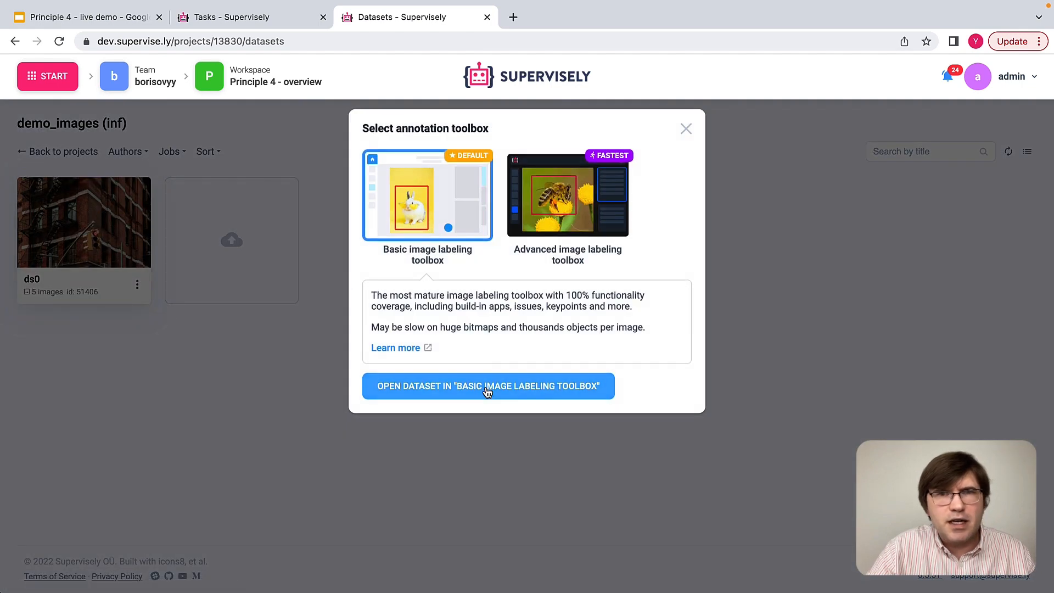
{"action": "left_click", "coordinate": [487, 389]}
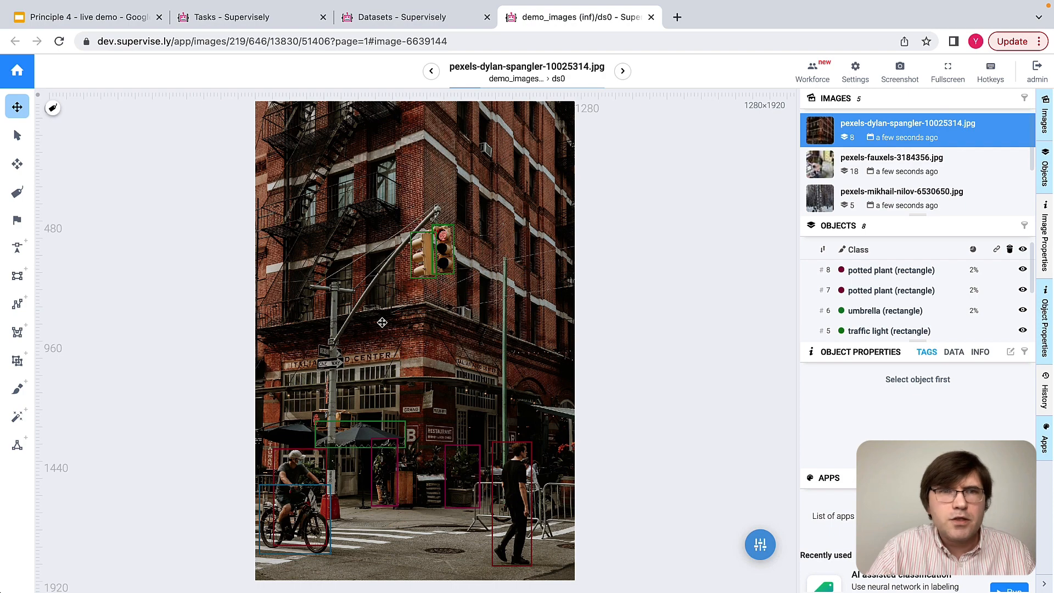
Inspect the confidence tag on the left-hand traffic light's predicted box in the street image.
{"action": "scroll", "coordinate": [435, 260], "scroll_direction": "up", "scroll_amount": 5}
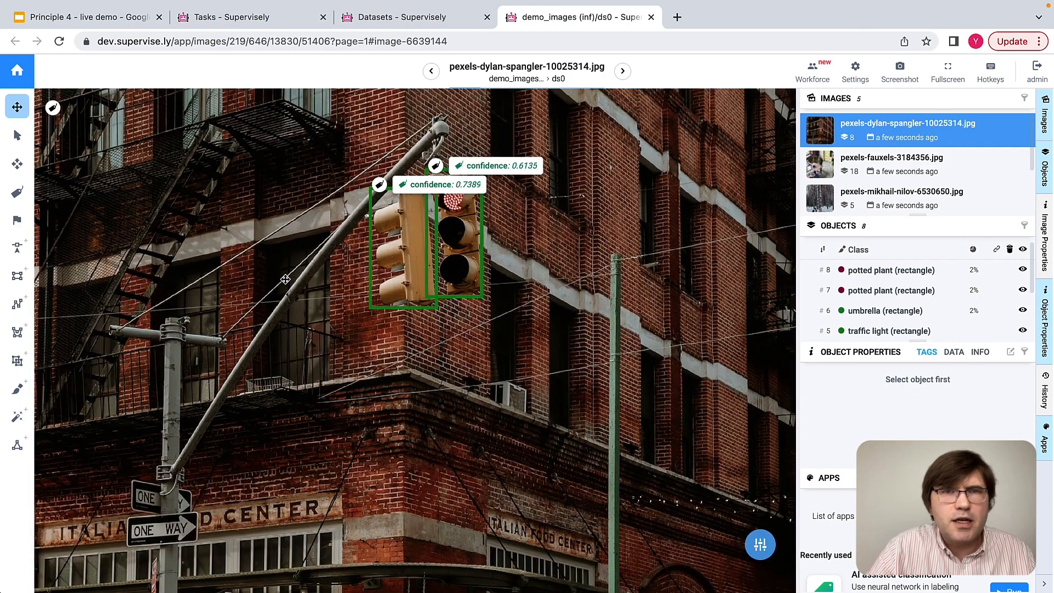
{"action": "left_click", "coordinate": [17, 135]}
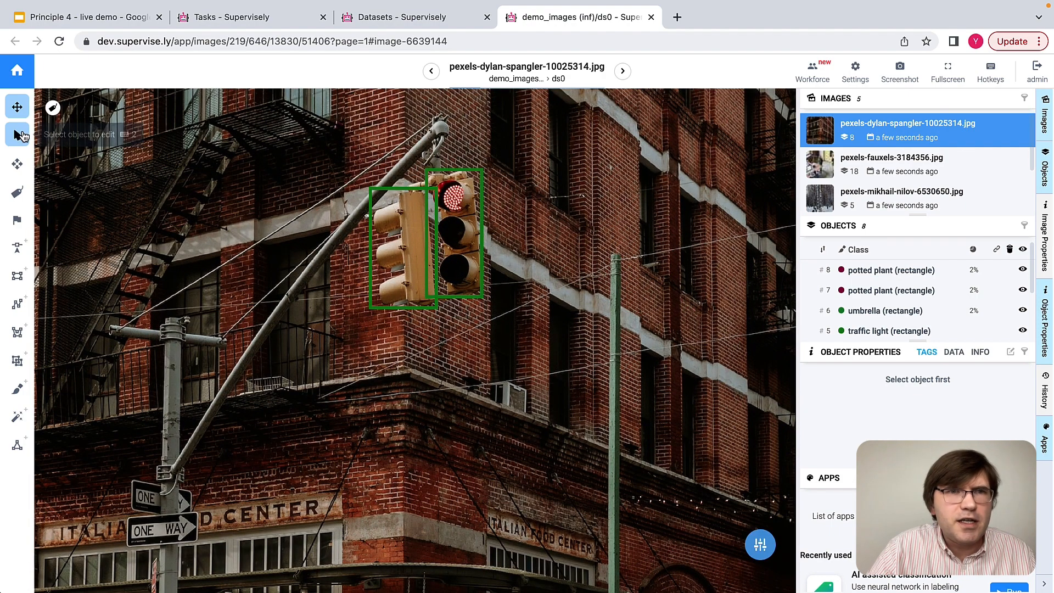
{"action": "left_click", "coordinate": [378, 248]}
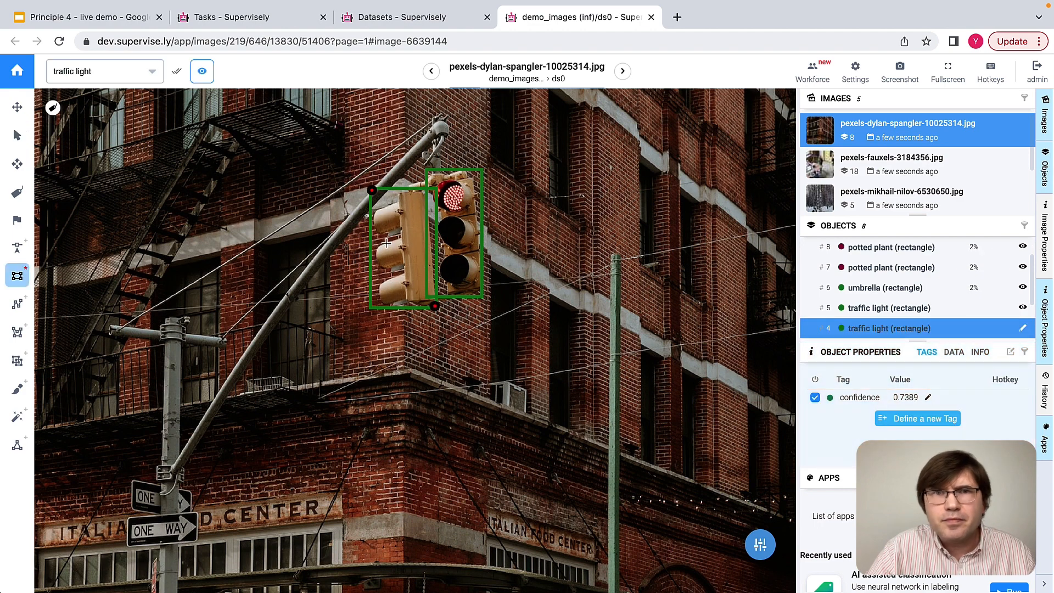
Check the confidence tags of the walking person, the cyclist and the potted plant behind the cyclist in the street image.
{"action": "scroll", "coordinate": [297, 356], "scroll_direction": "down", "scroll_amount": 5}
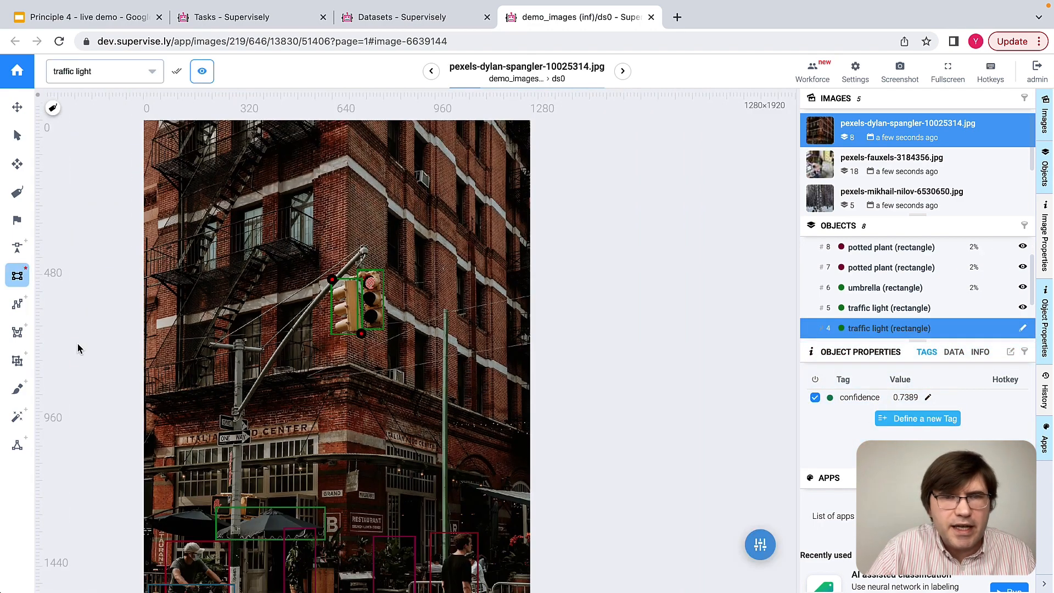
{"action": "scroll", "coordinate": [236, 245], "scroll_direction": "down", "scroll_amount": 3}
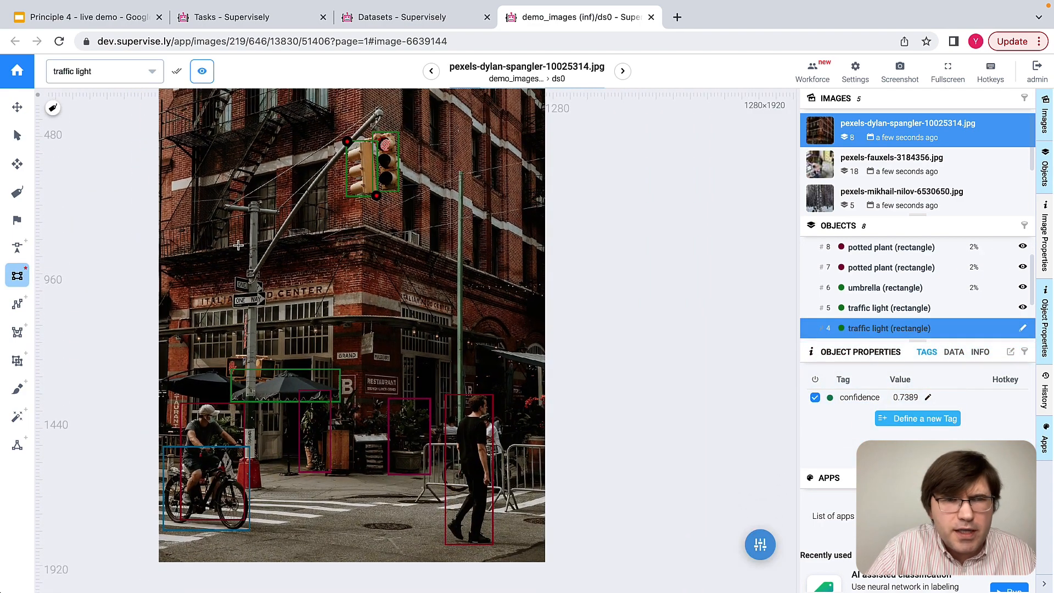
{"action": "left_click", "coordinate": [17, 135]}
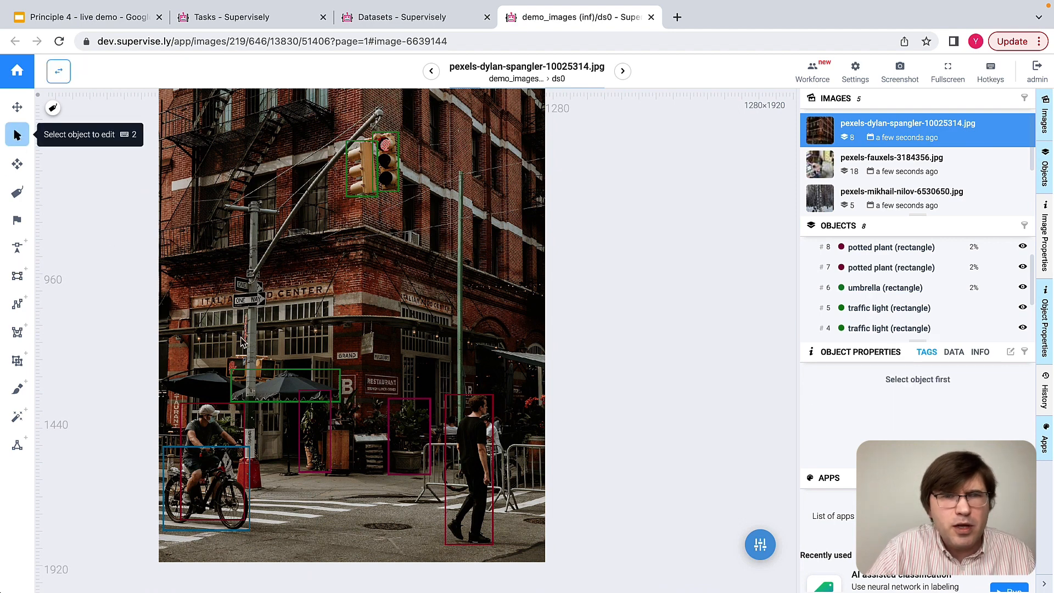
{"action": "left_click", "coordinate": [458, 462]}
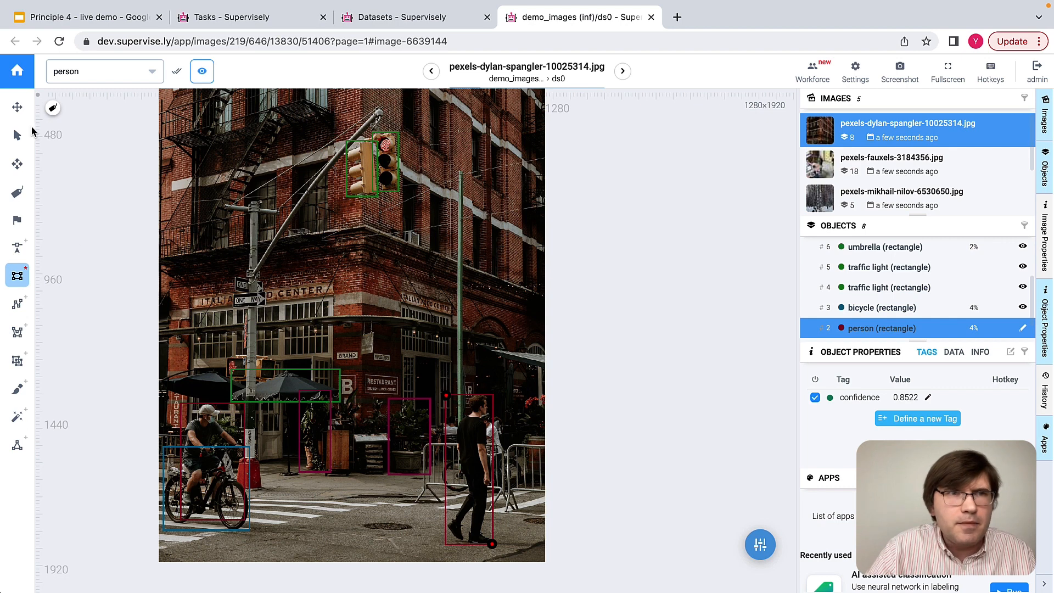
{"action": "left_click", "coordinate": [17, 135]}
{"action": "left_click", "coordinate": [192, 412]}
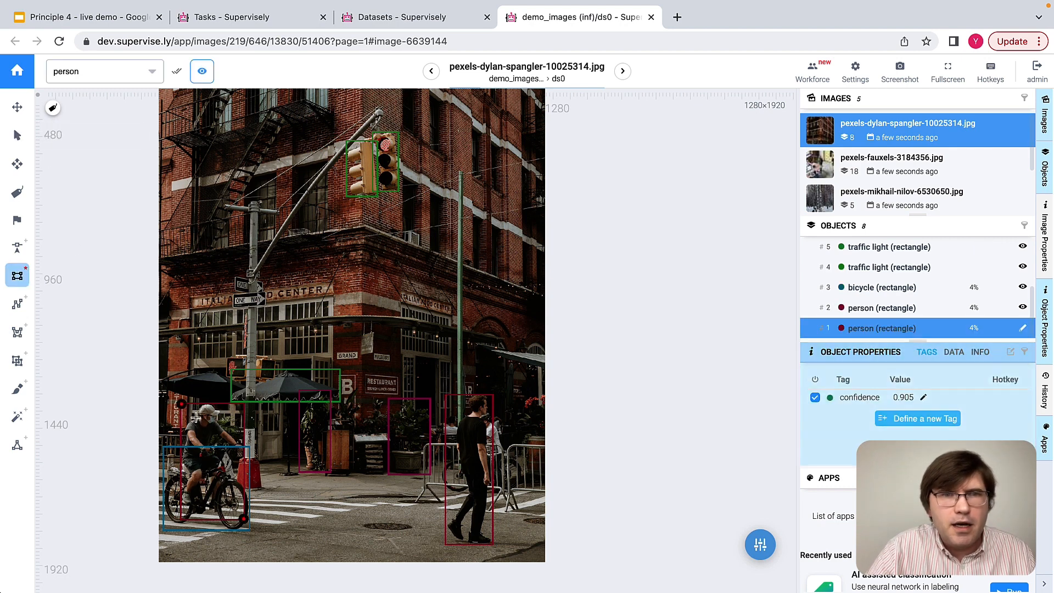
{"action": "left_click", "coordinate": [17, 135]}
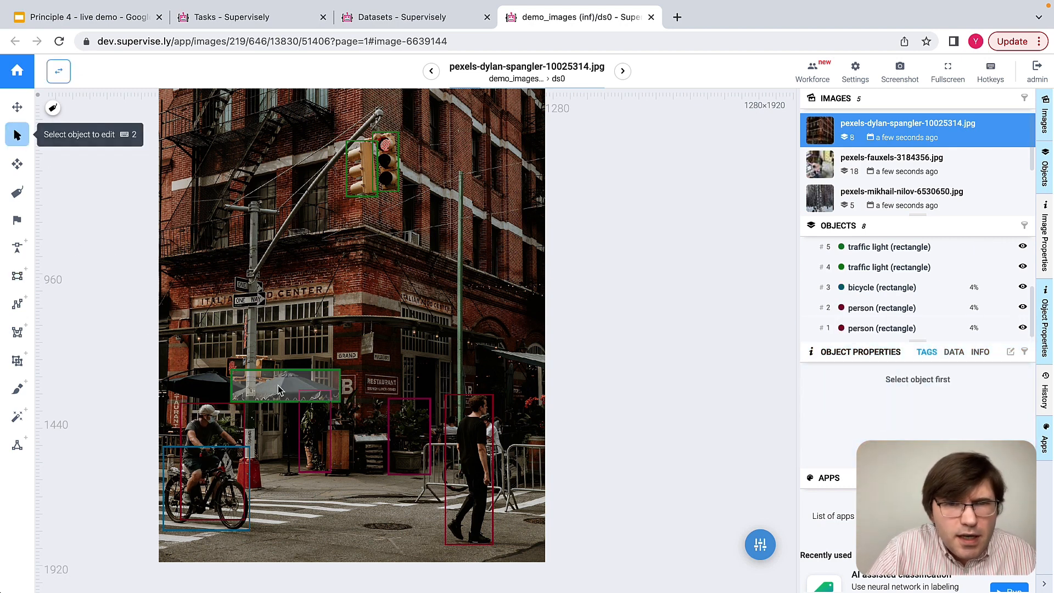
{"action": "left_click", "coordinate": [310, 433]}
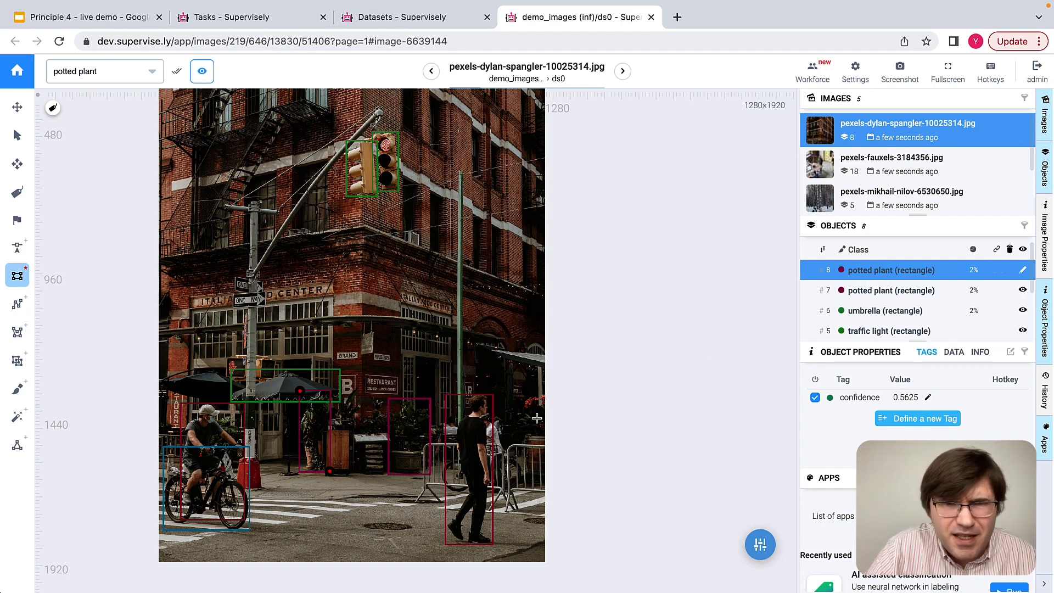
Open the office image ending in 3184356.jpg and check the confidence of the small potted plant beside the right-hand monitor.
{"action": "left_click", "coordinate": [815, 173]}
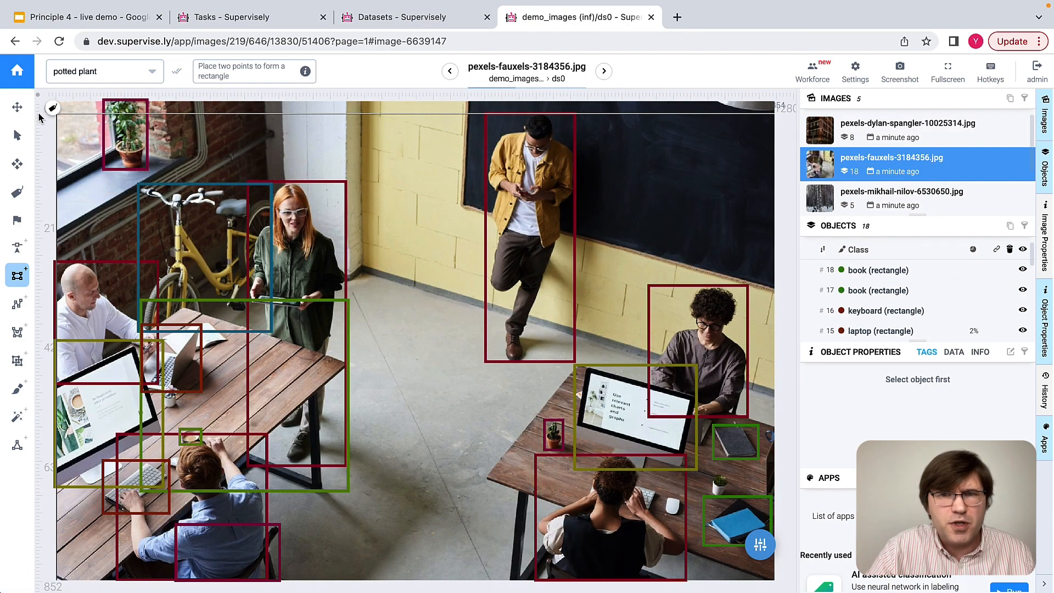
{"action": "left_click", "coordinate": [18, 135]}
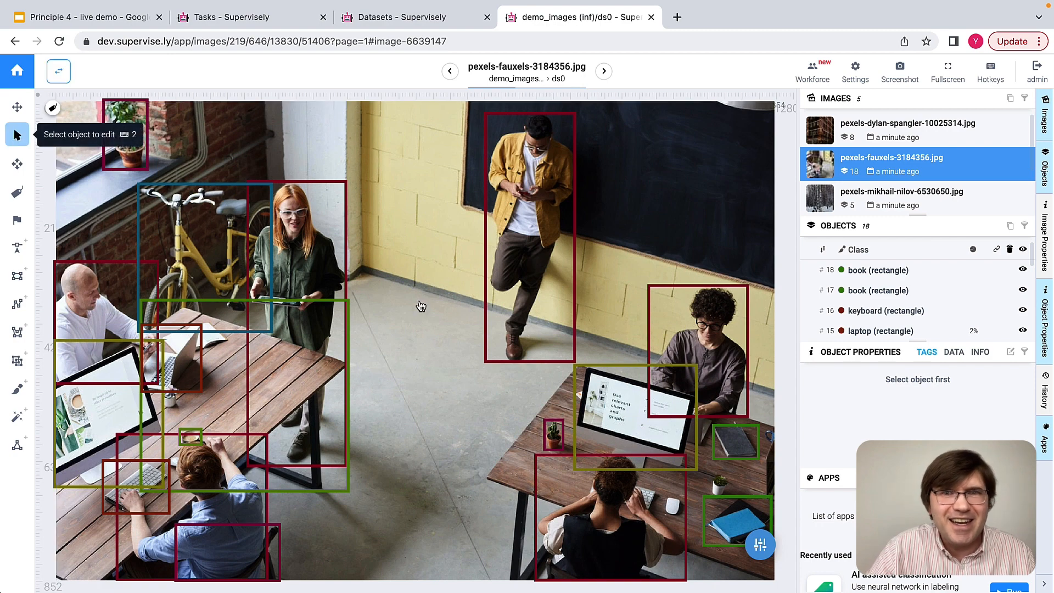
{"action": "left_click", "coordinate": [560, 437]}
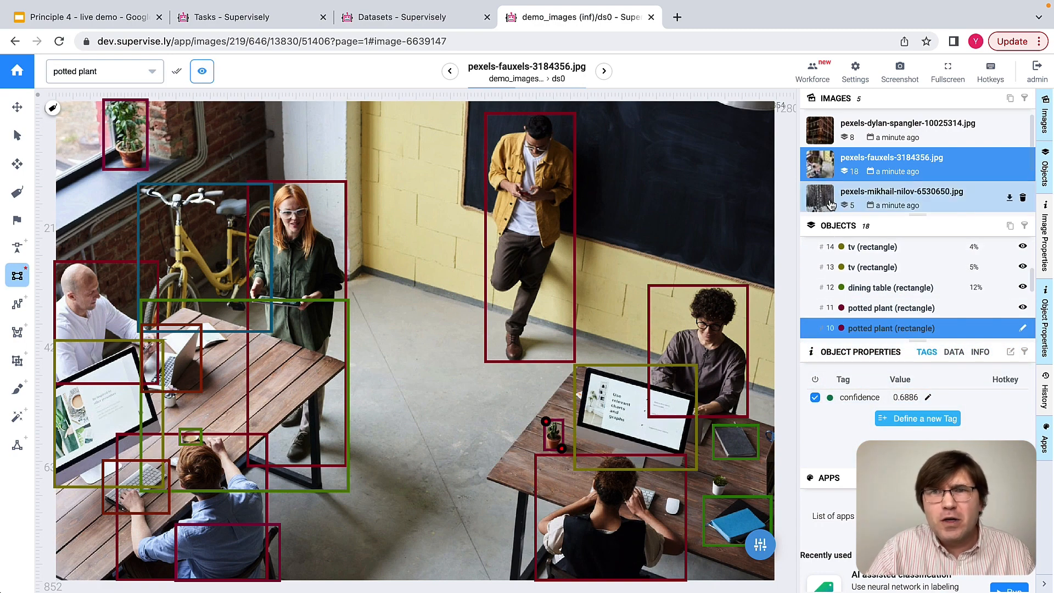
Review the predicted boxes on the images whose file names end in 6530650.jpg and 5122195.jpg.
{"action": "left_click", "coordinate": [830, 203]}
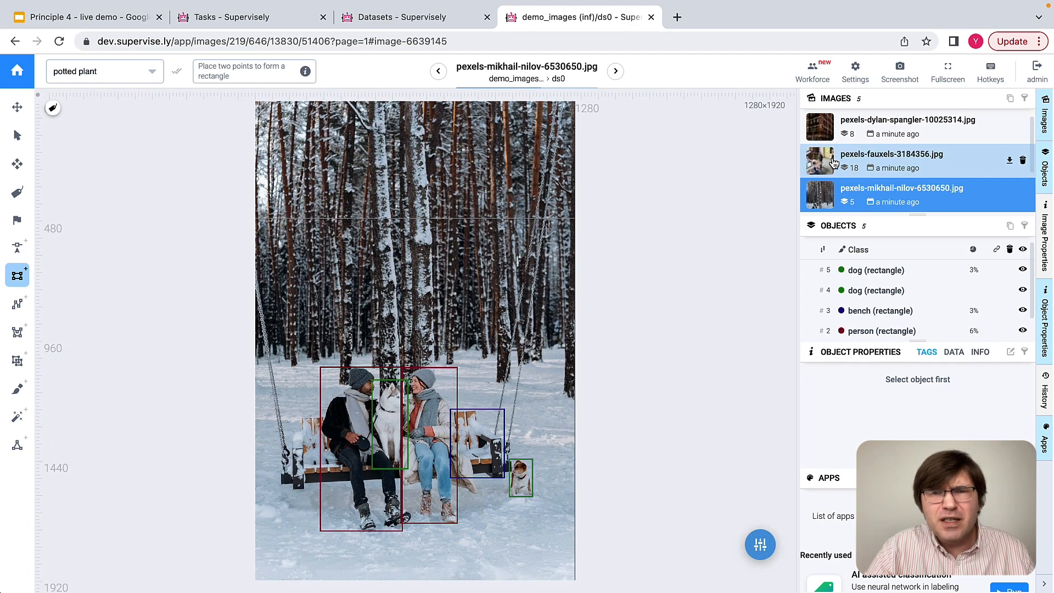
{"action": "scroll", "coordinate": [831, 163], "scroll_direction": "down", "scroll_amount": 2}
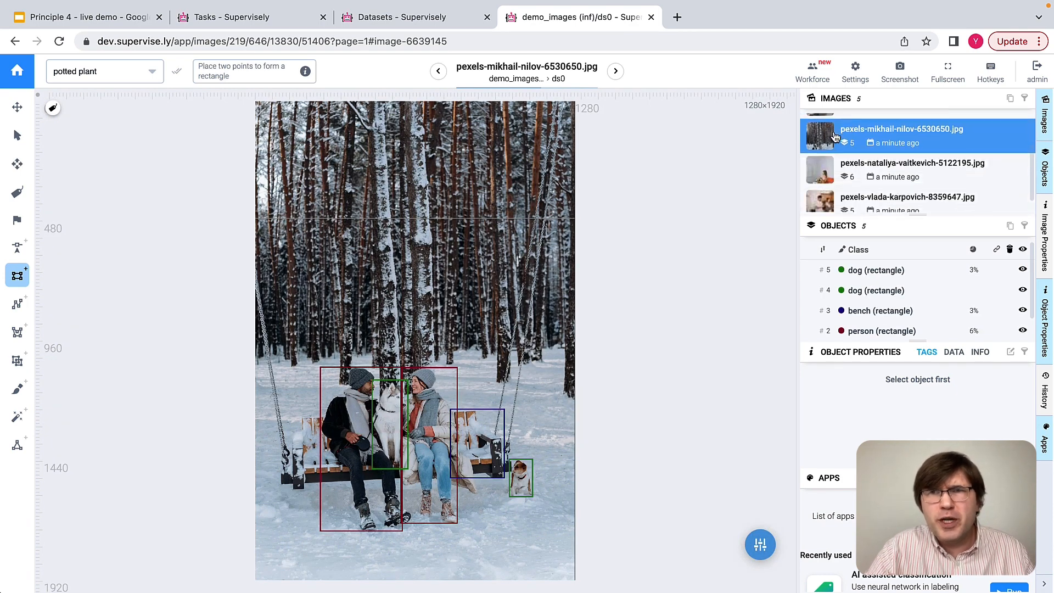
{"action": "left_click", "coordinate": [826, 165]}
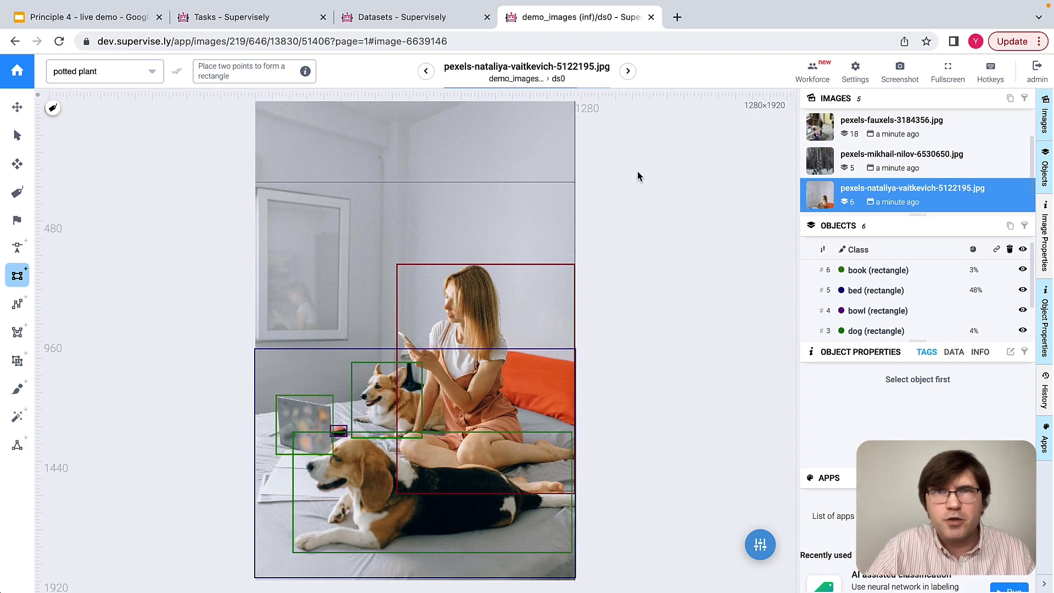
Close the image labeling toolbox and open the ds0 dataset of the demo video project in the Video labeling toolbox.
{"action": "left_click", "coordinate": [650, 17]}
{"action": "left_click", "coordinate": [685, 130]}
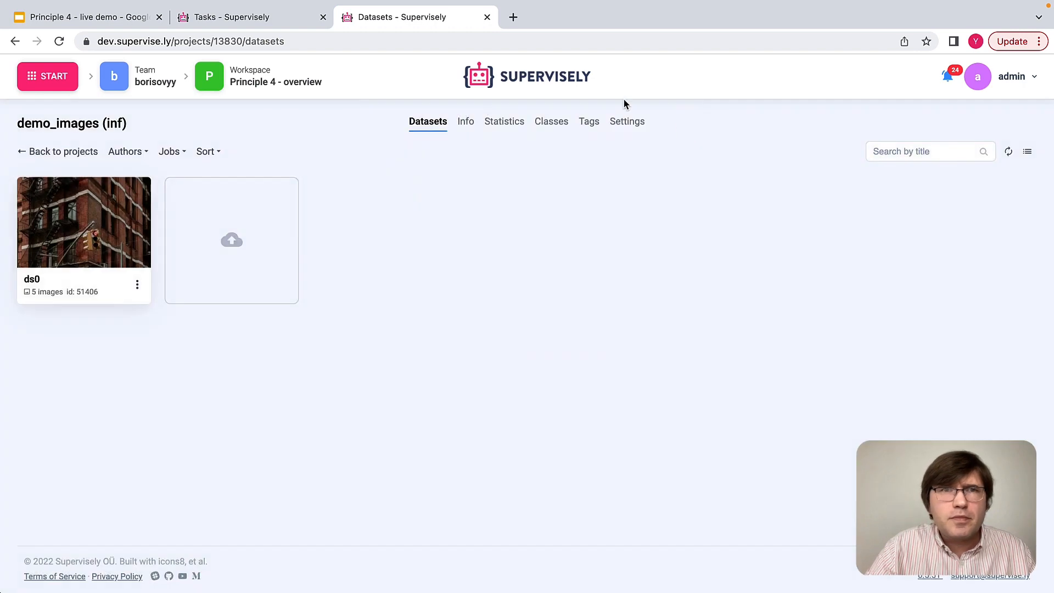
{"action": "left_click", "coordinate": [62, 151]}
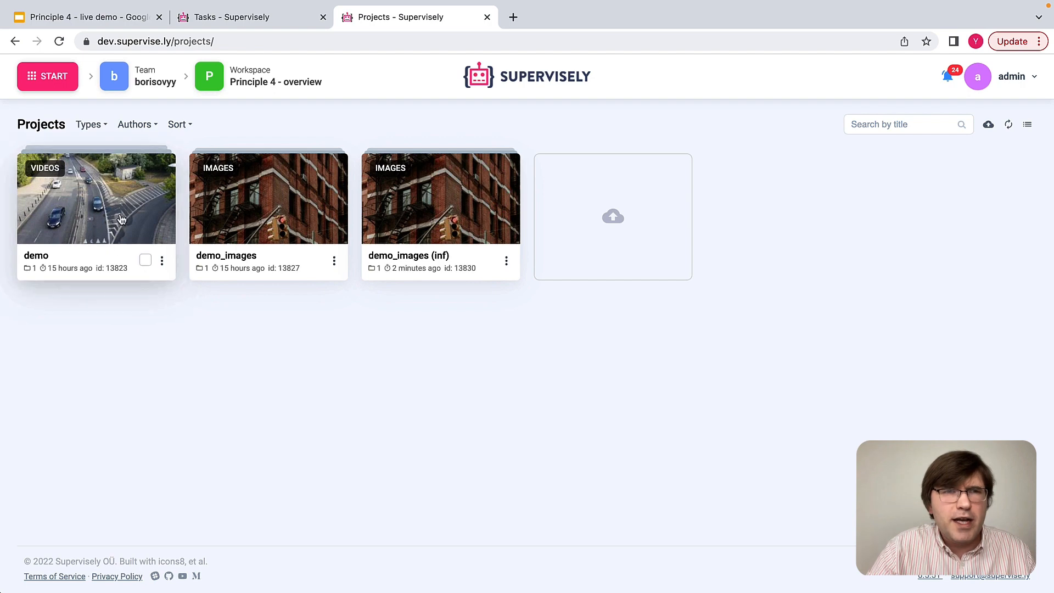
{"action": "left_click", "coordinate": [122, 211]}
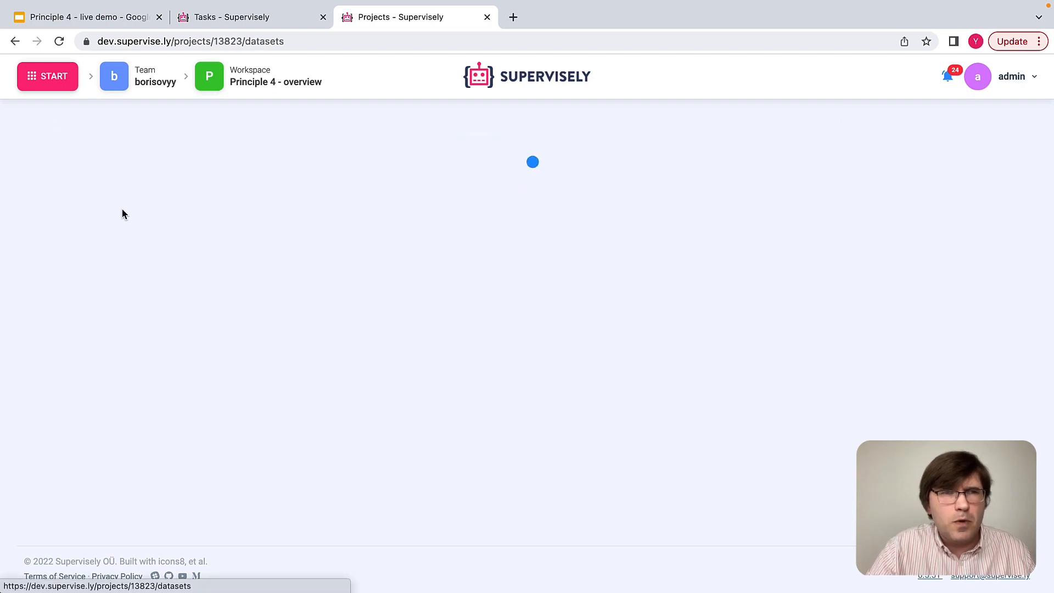
{"action": "left_click", "coordinate": [98, 229]}
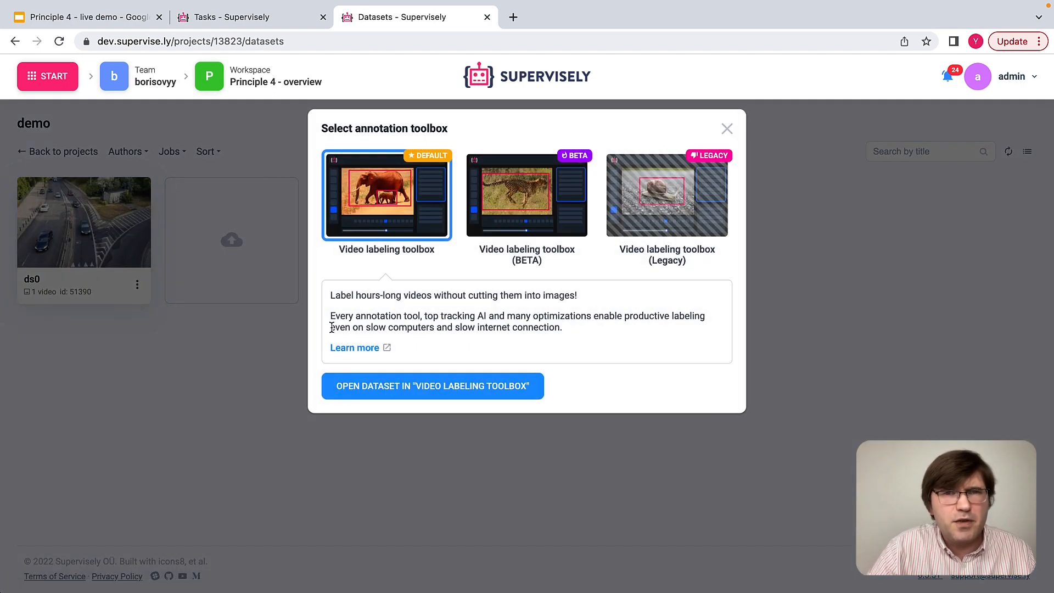
{"action": "left_click", "coordinate": [445, 384]}
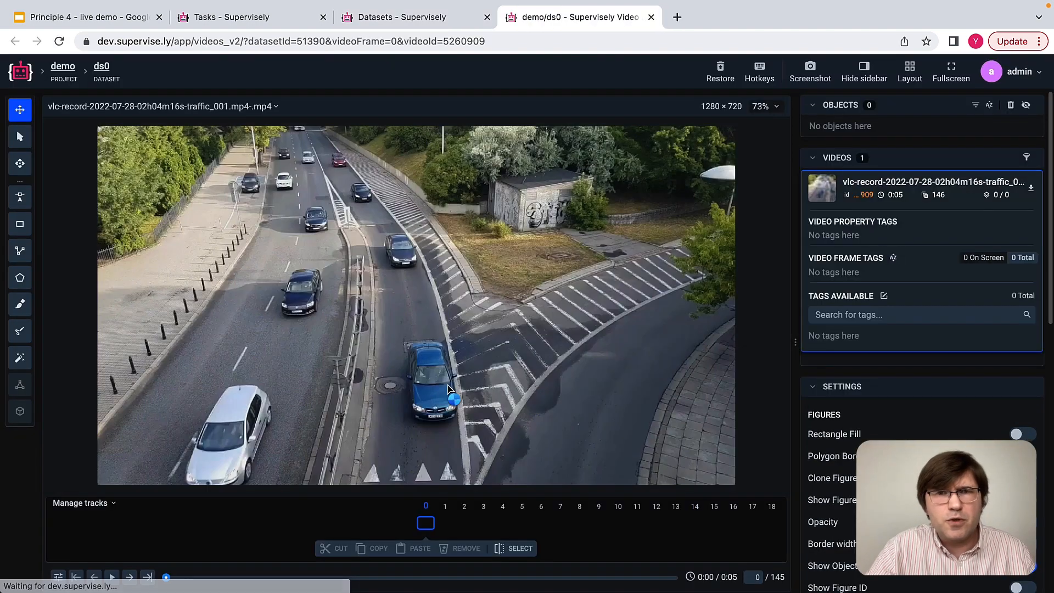
Play part of the traffic video with its sound muted, pause it, and move to frame 80.
{"action": "left_click", "coordinate": [57, 576]}
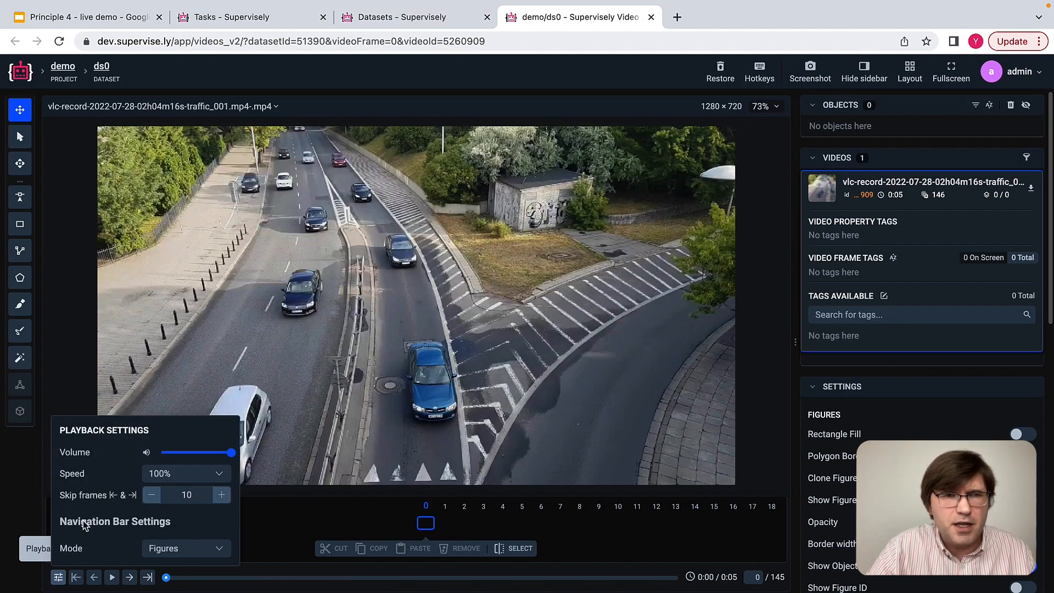
{"action": "left_click", "coordinate": [146, 452]}
{"action": "left_click", "coordinate": [113, 578]}
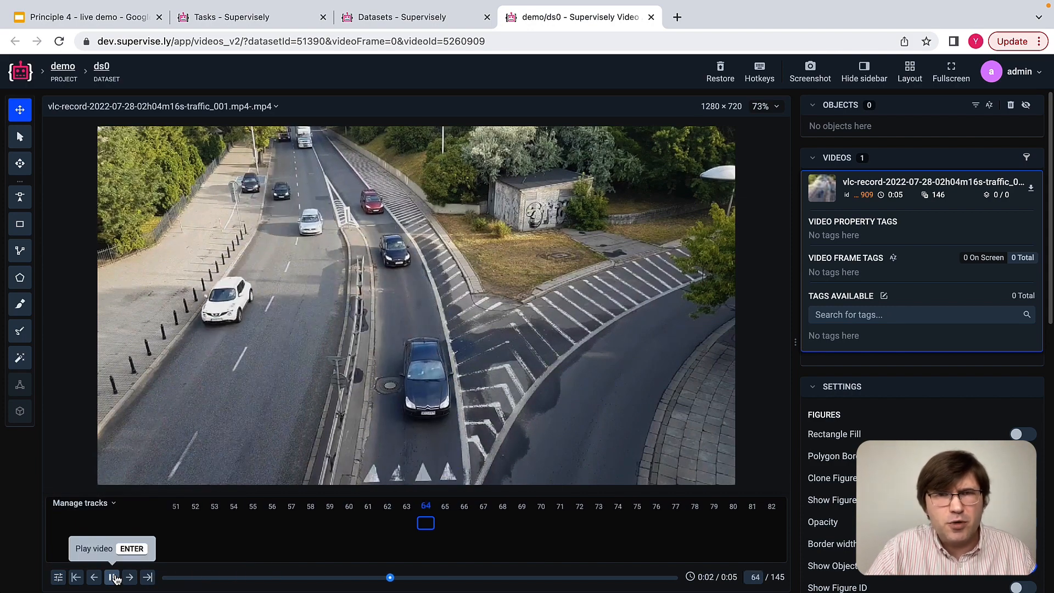
{"action": "left_click", "coordinate": [113, 577]}
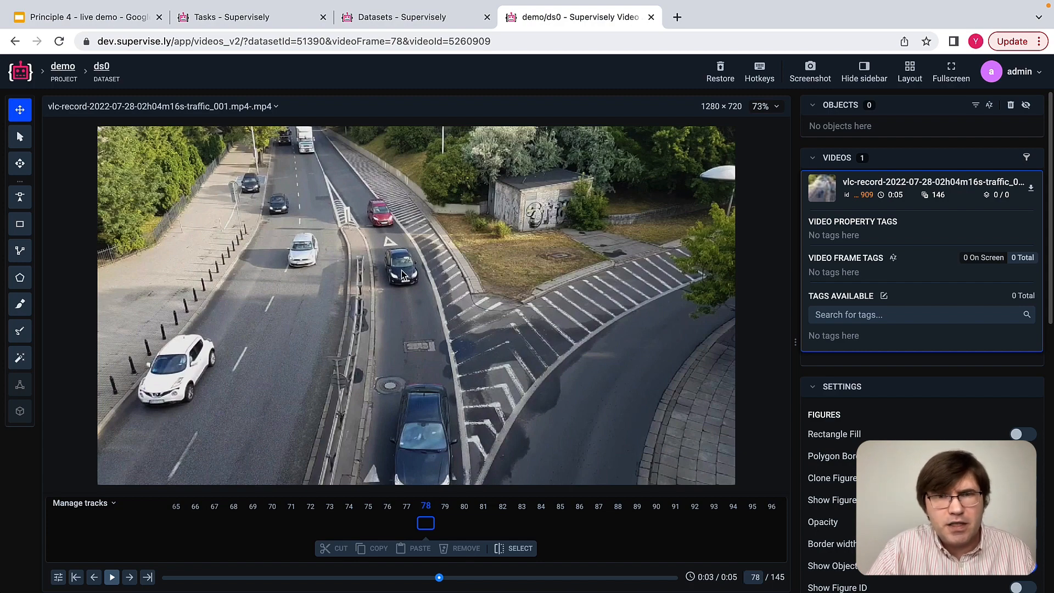
{"action": "left_click", "coordinate": [464, 522]}
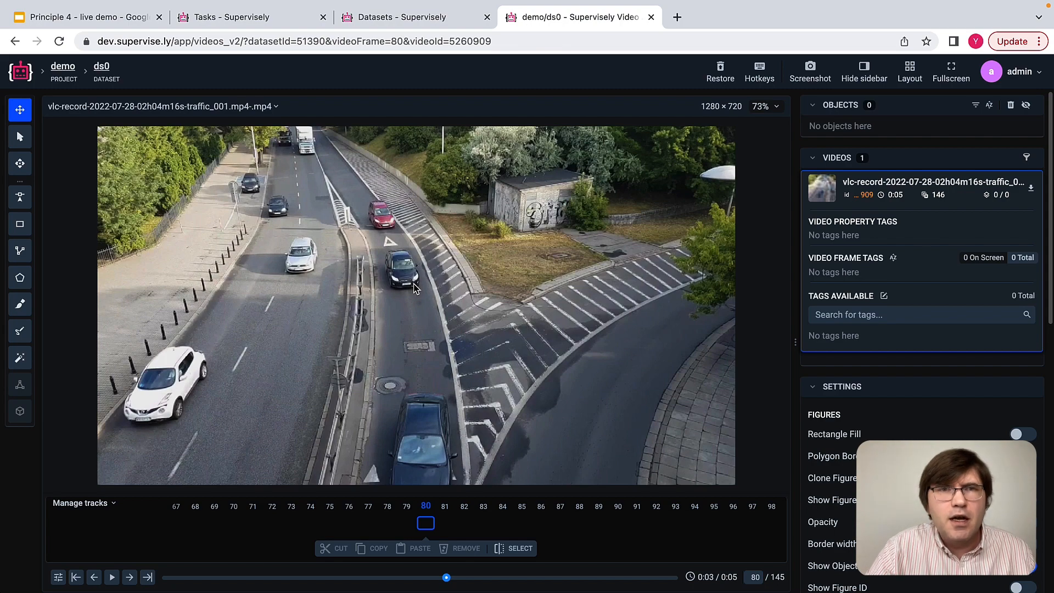
Close the video labeling toolbox and return from the demo project's datasets to the workspace's project list.
{"action": "left_click", "coordinate": [651, 17]}
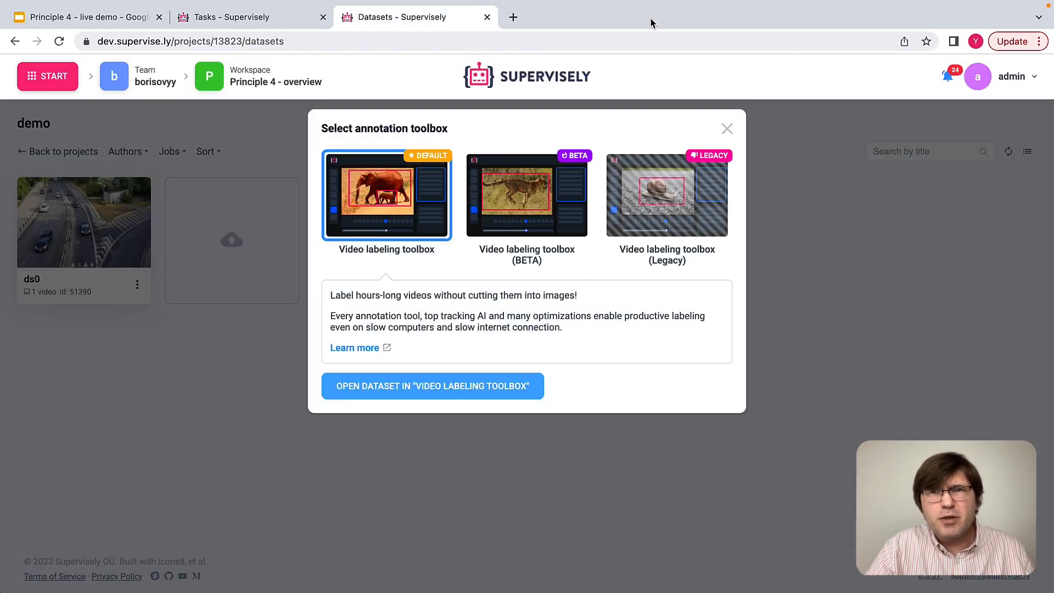
{"action": "left_click", "coordinate": [726, 130]}
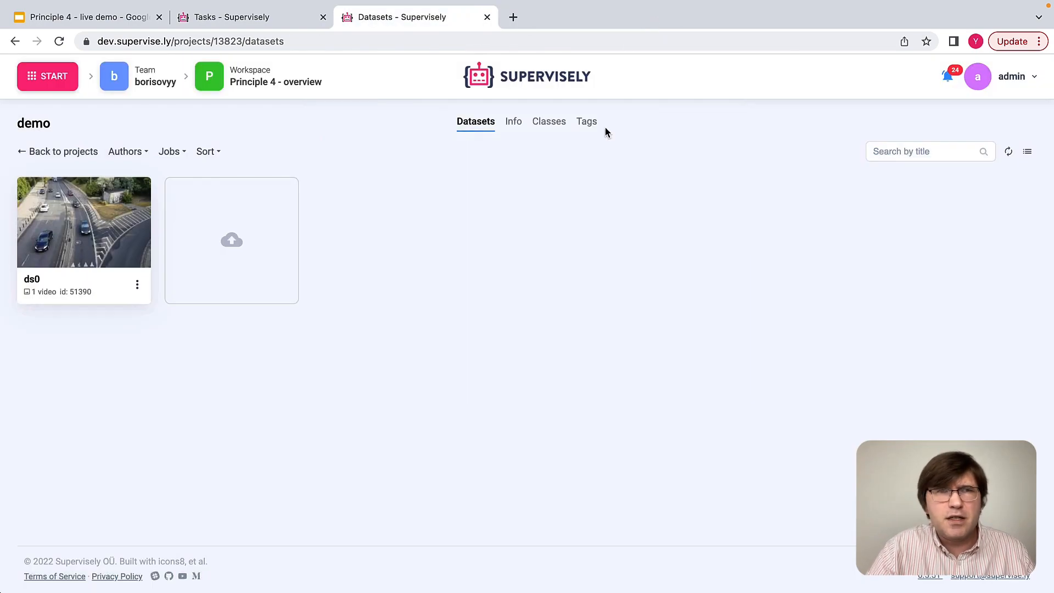
{"action": "left_click", "coordinate": [74, 152]}
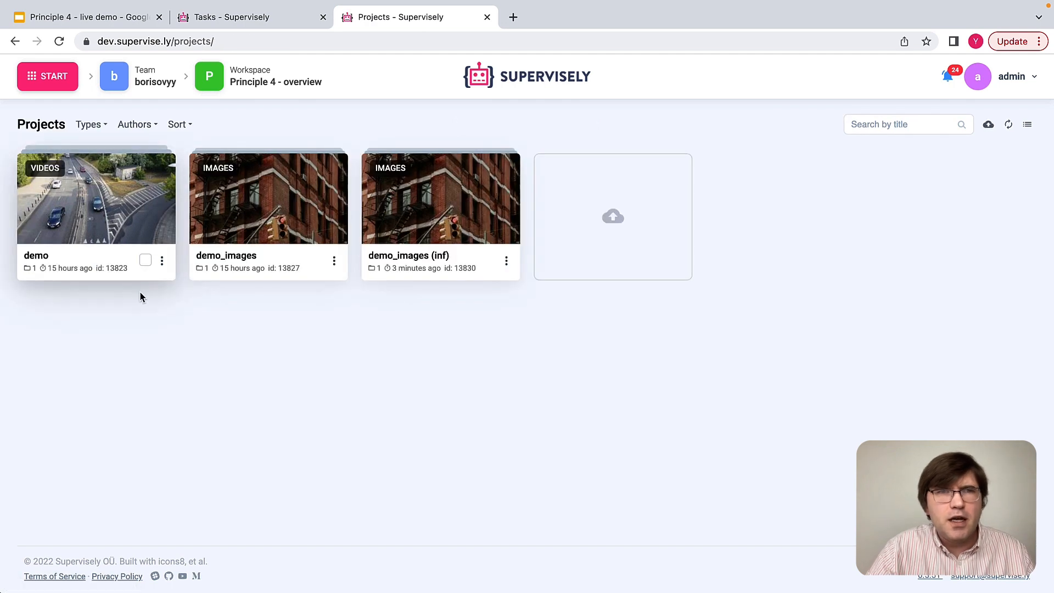
Run Apply NN to Videos Project on the demo video project, using the Server with RTX 3090 agent.
{"action": "left_click", "coordinate": [164, 261]}
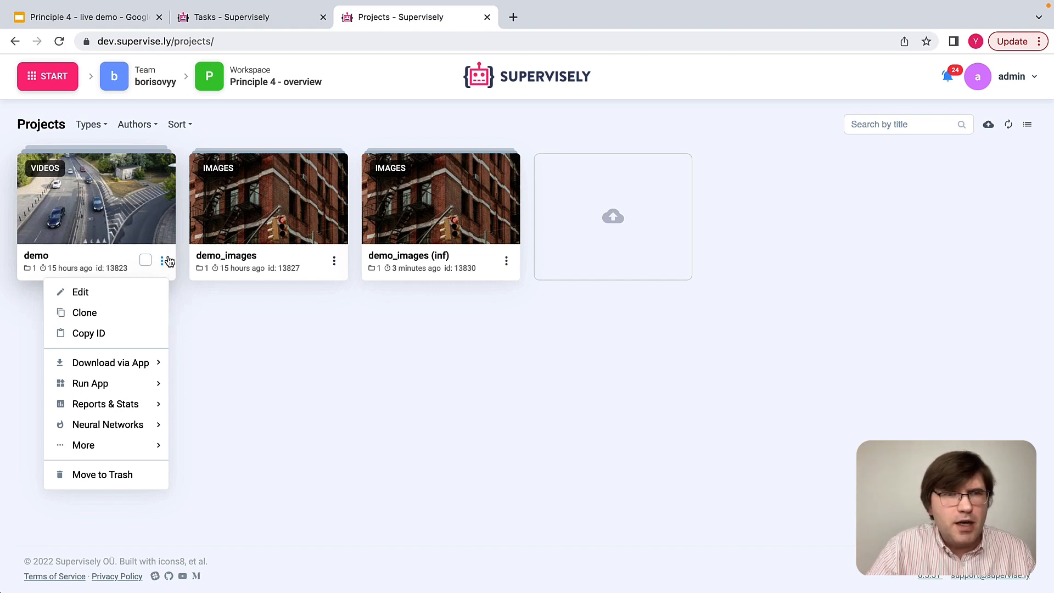
{"action": "mouse_move", "coordinate": [122, 426]}
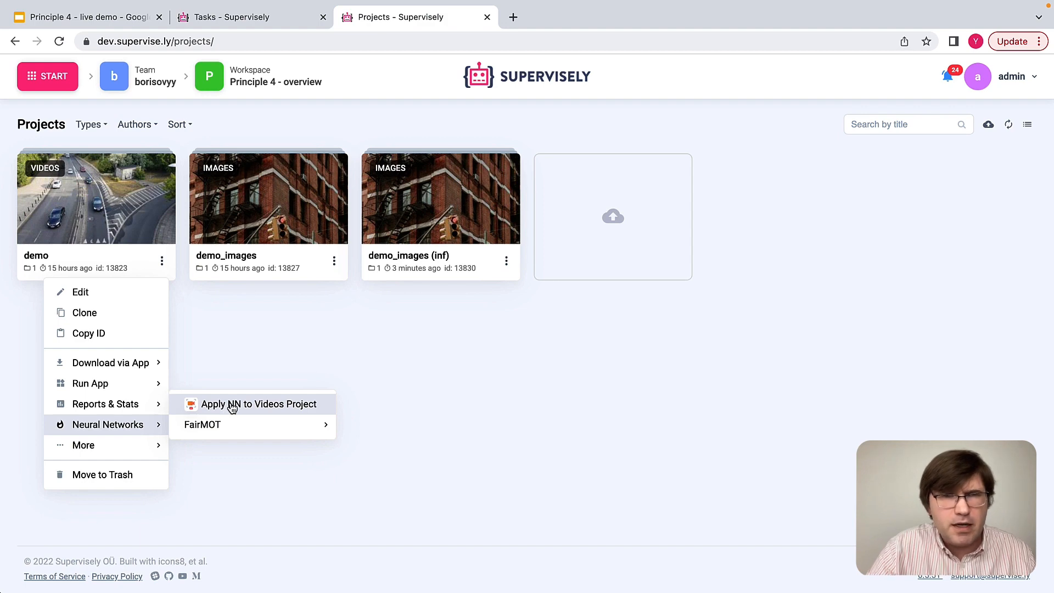
{"action": "left_click", "coordinate": [247, 406]}
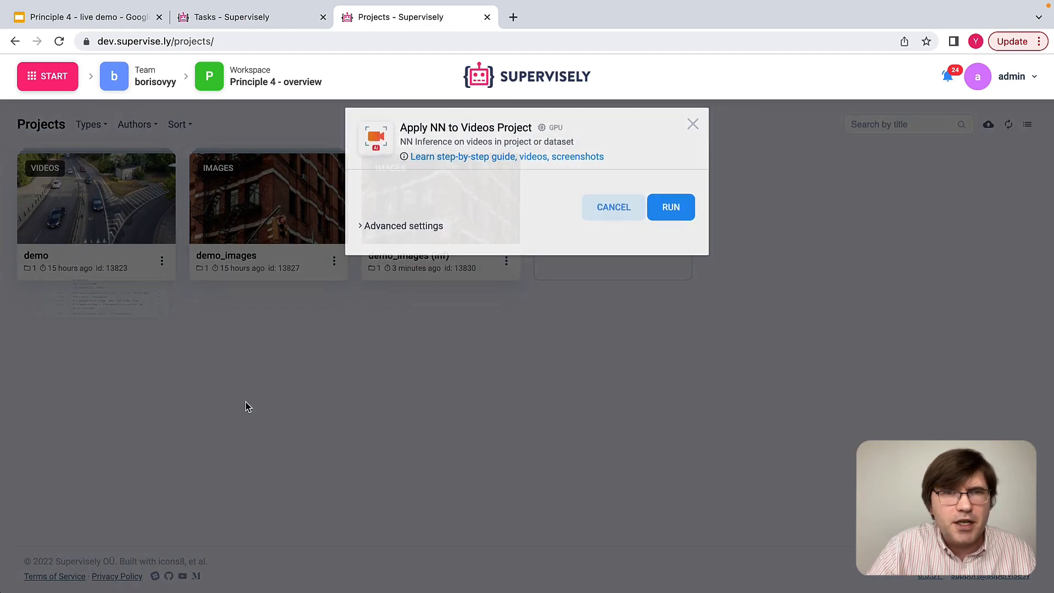
{"action": "left_click", "coordinate": [414, 235]}
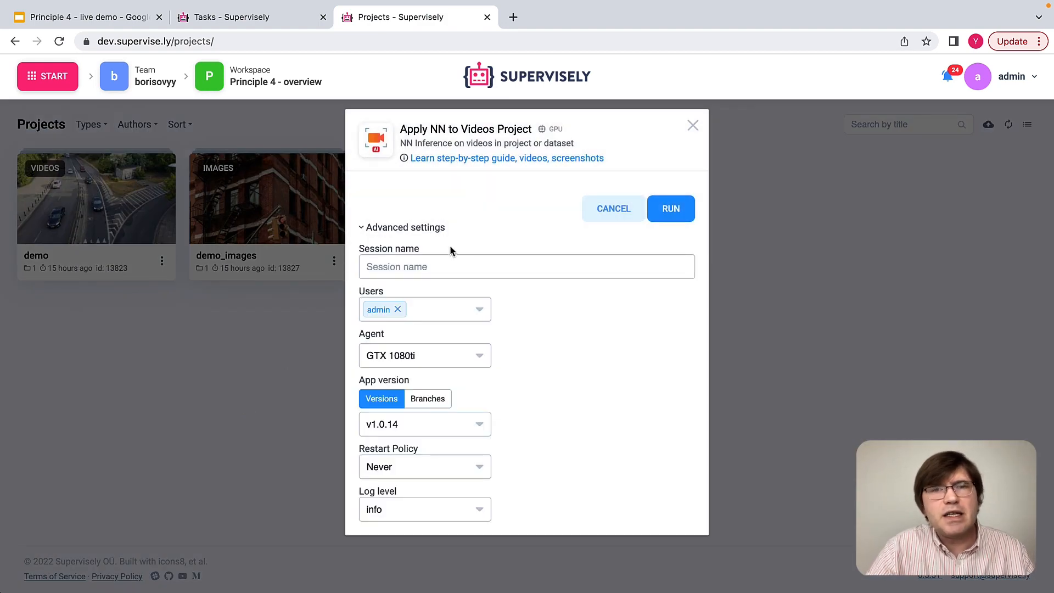
{"action": "left_click", "coordinate": [428, 362]}
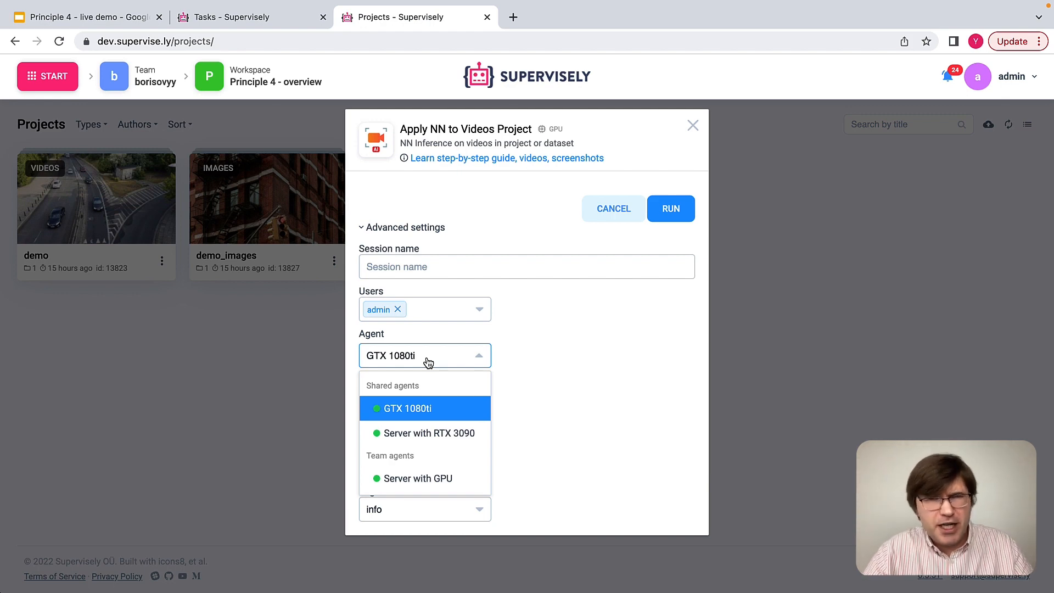
{"action": "left_click", "coordinate": [431, 438]}
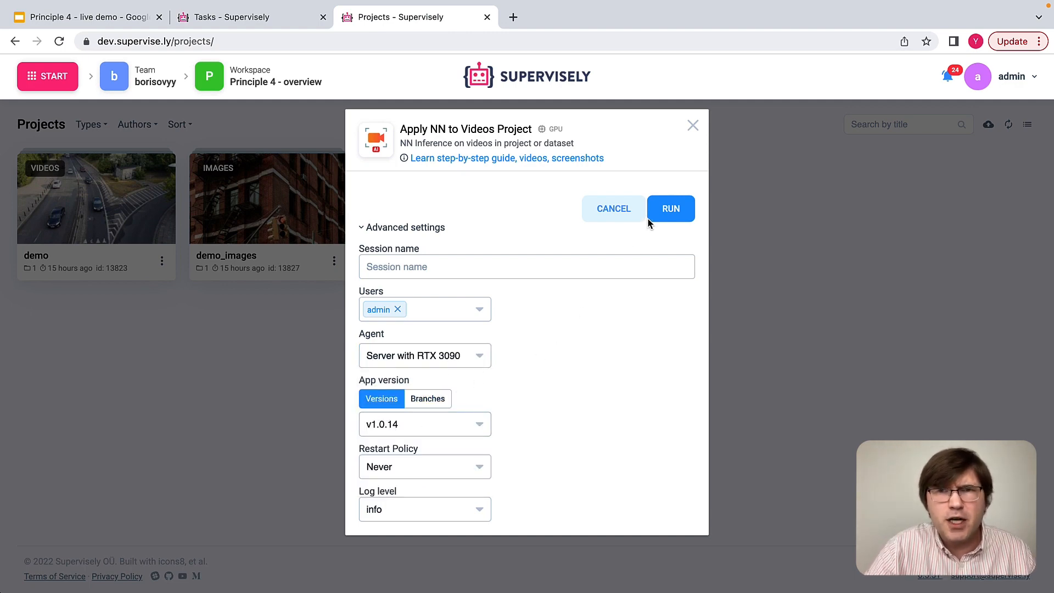
{"action": "left_click", "coordinate": [670, 212]}
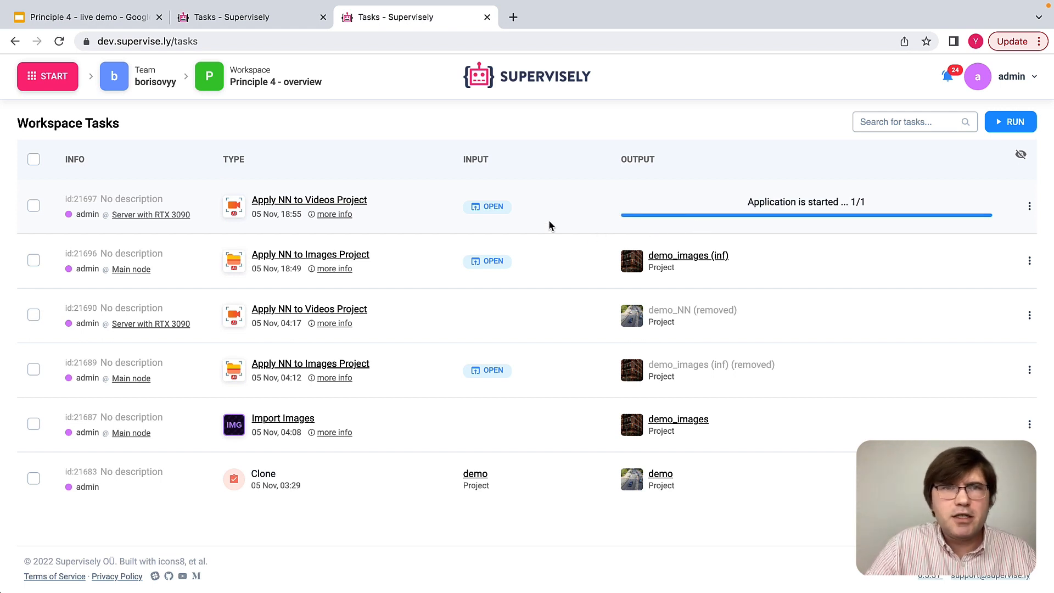
In the new Apply NN to Videos Project session, confirm demo as input data and connect to the Serve MMDetection model.
{"action": "left_click", "coordinate": [488, 207]}
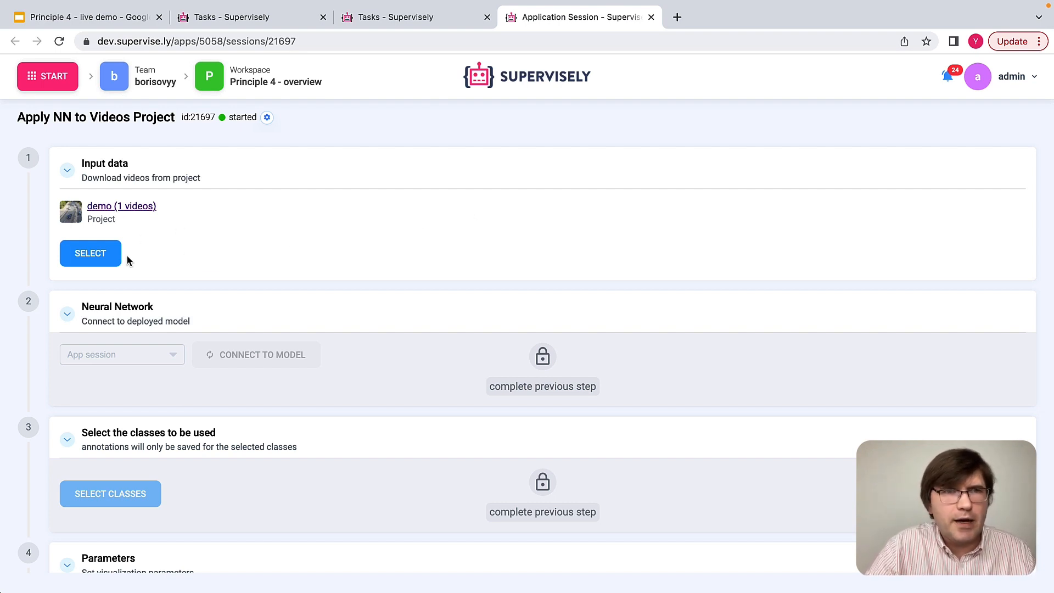
{"action": "left_click", "coordinate": [94, 254]}
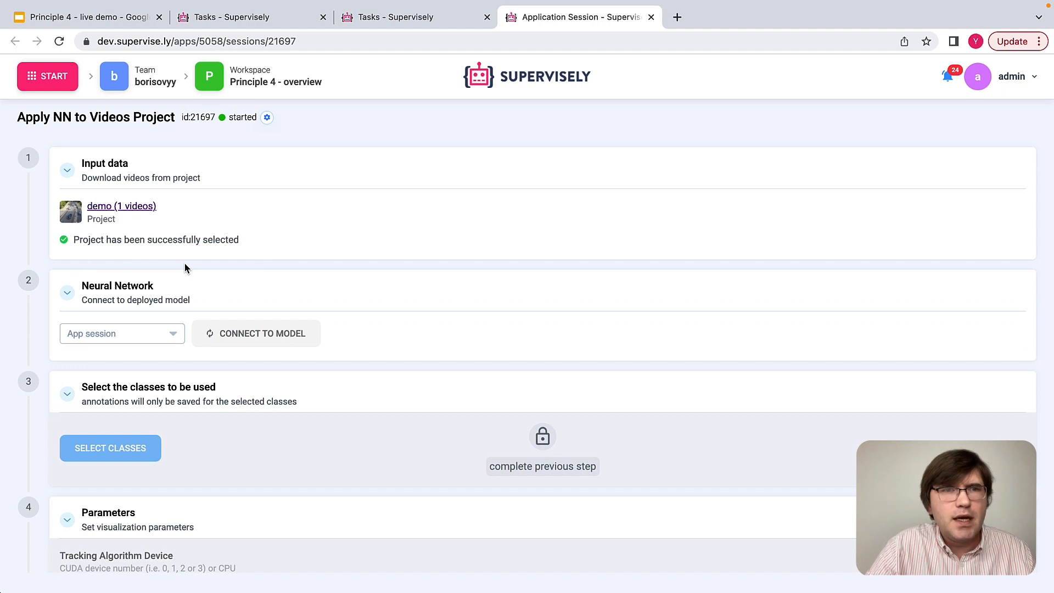
{"action": "left_click", "coordinate": [123, 337]}
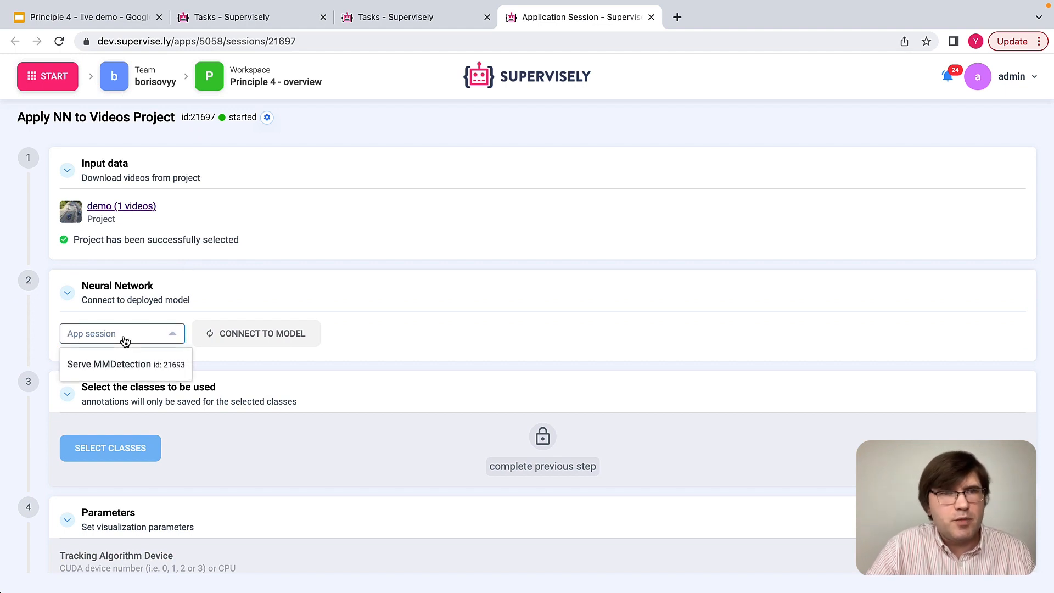
{"action": "left_click", "coordinate": [117, 364]}
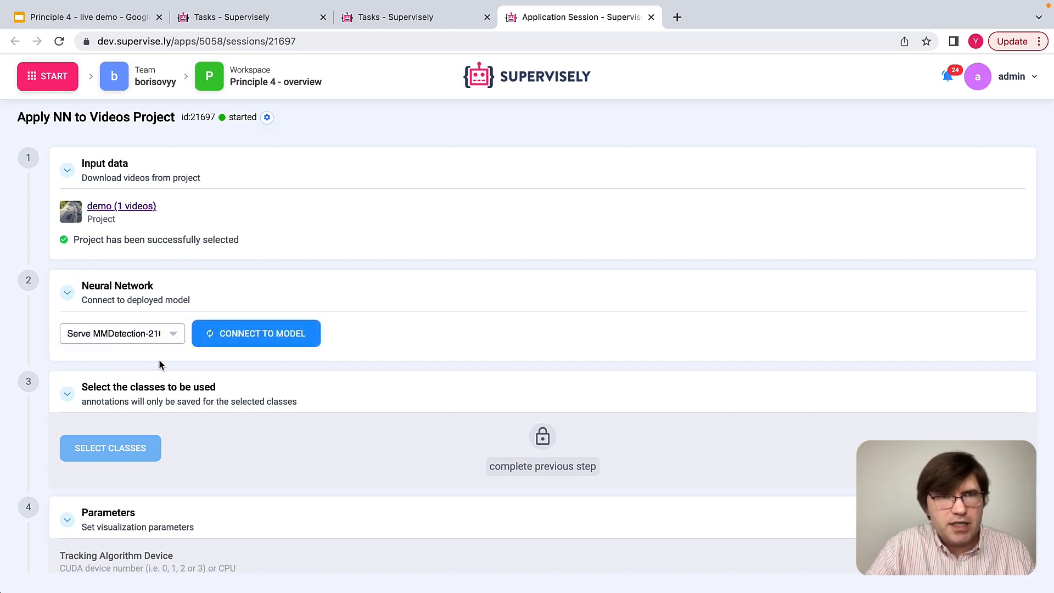
{"action": "left_click", "coordinate": [262, 340]}
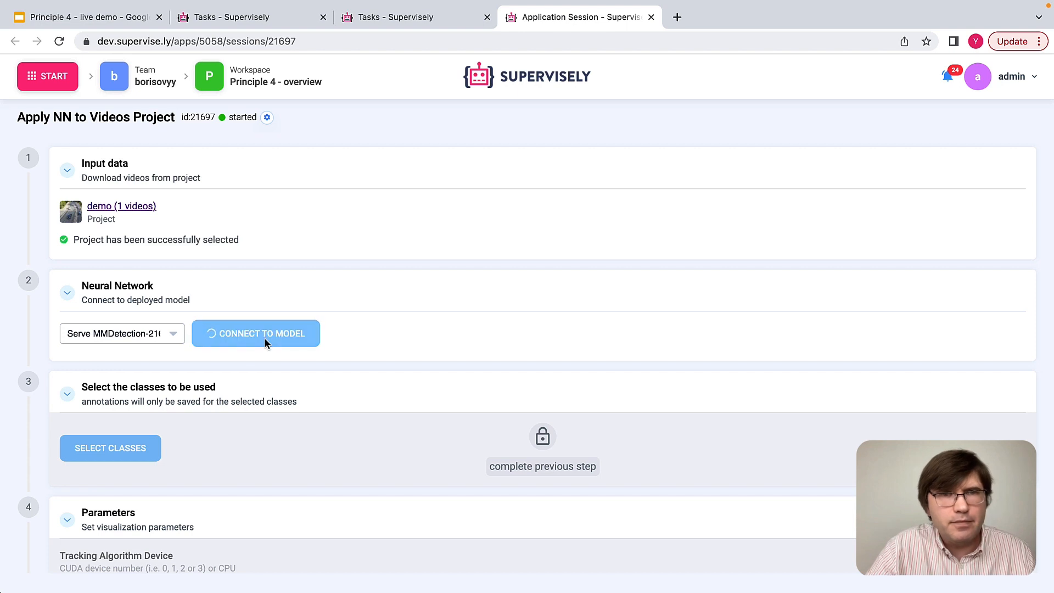
Select all of the model's classes for annotation and confirm the class selection.
{"action": "scroll", "coordinate": [265, 343], "scroll_direction": "down", "scroll_amount": 5}
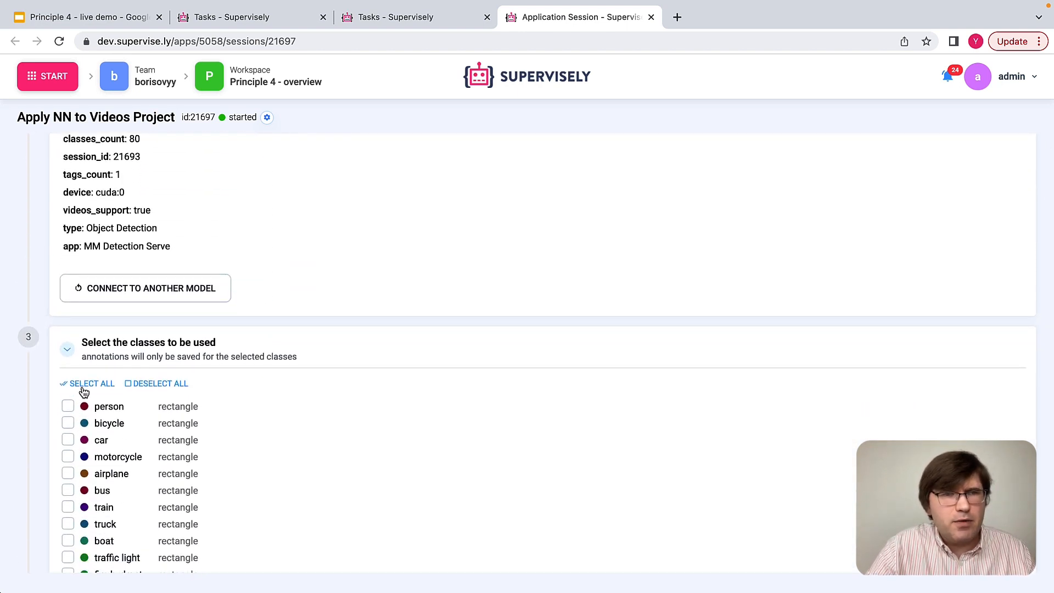
{"action": "left_click", "coordinate": [85, 384]}
{"action": "scroll", "coordinate": [40, 446], "scroll_direction": "down", "scroll_amount": 20}
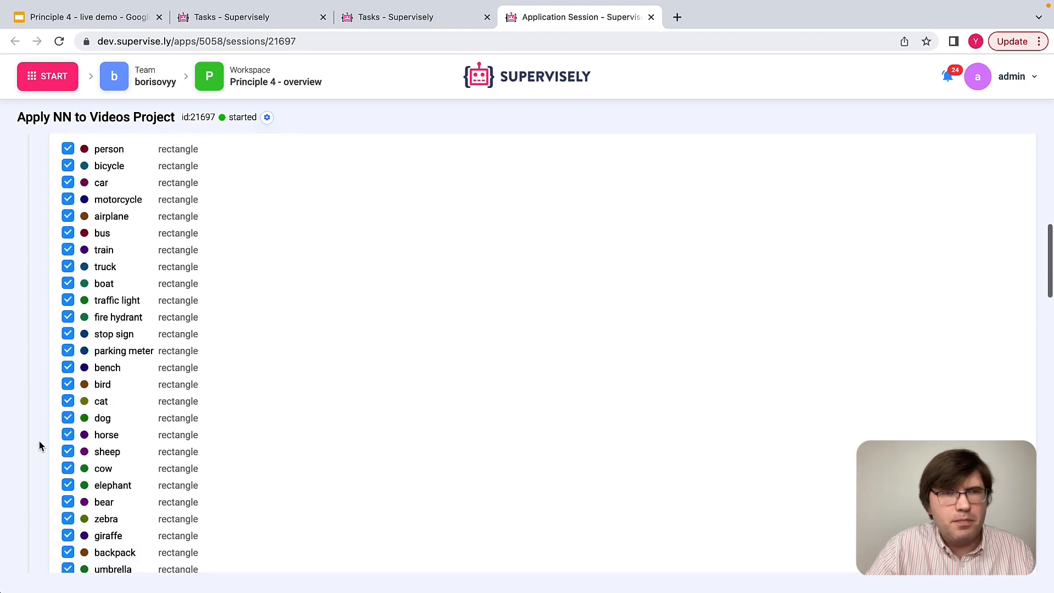
{"action": "scroll", "coordinate": [38, 445], "scroll_direction": "down", "scroll_amount": 12}
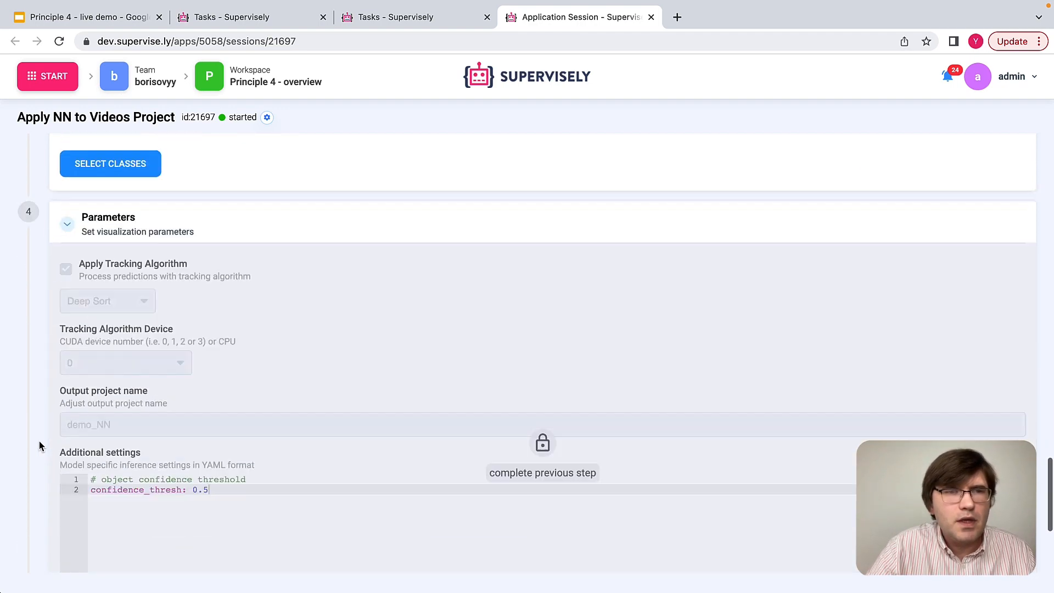
{"action": "scroll", "coordinate": [39, 445], "scroll_direction": "up", "scroll_amount": 5}
{"action": "scroll", "coordinate": [39, 445], "scroll_direction": "up", "scroll_amount": 3}
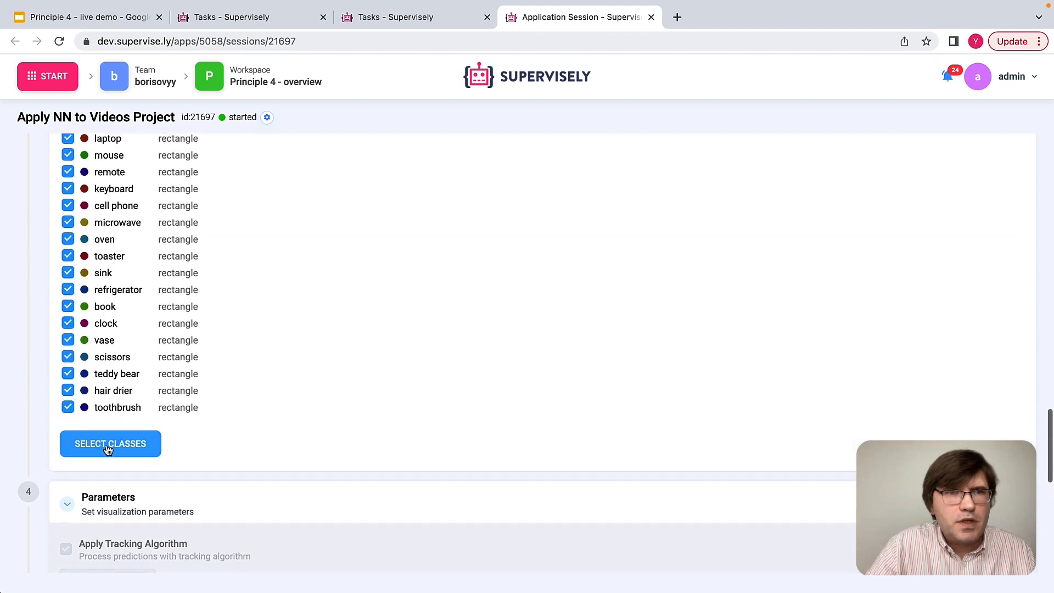
{"action": "left_click", "coordinate": [111, 447]}
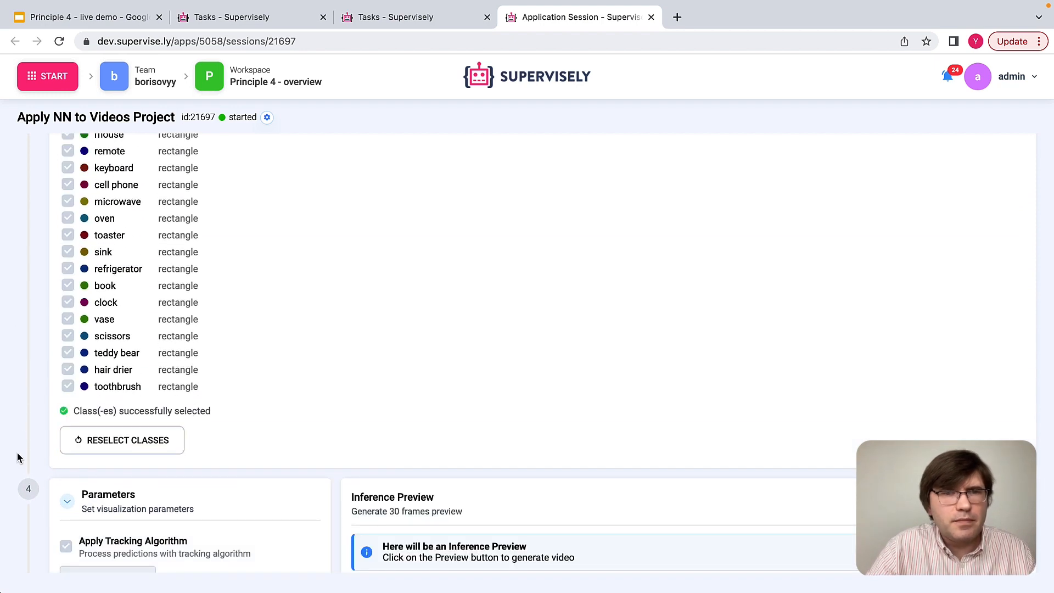
Set the output project name to video_prelabeled in the inference parameters.
{"action": "scroll", "coordinate": [17, 456], "scroll_direction": "down", "scroll_amount": 4}
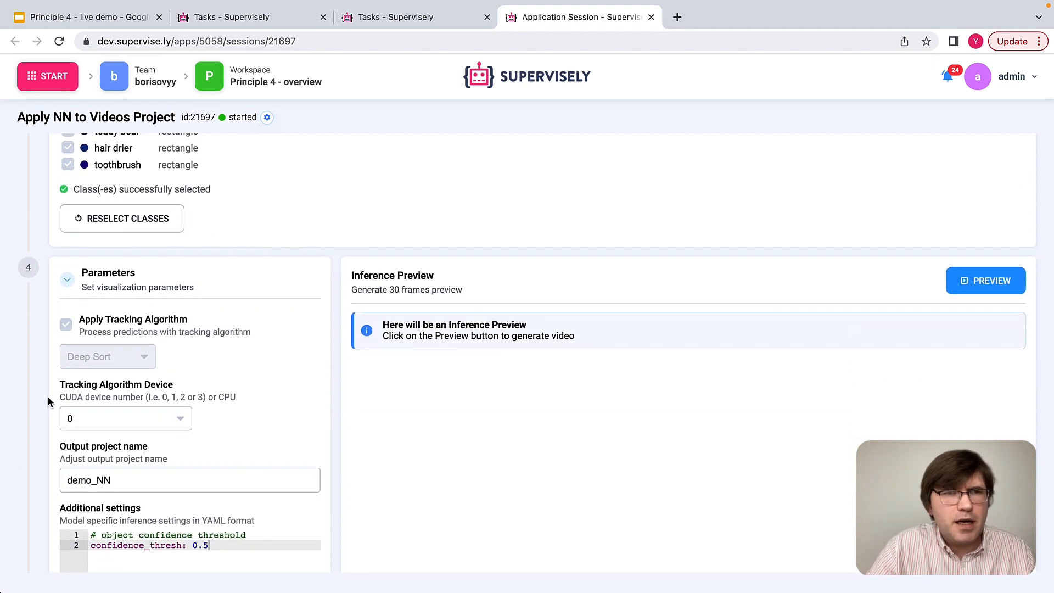
{"action": "scroll", "coordinate": [38, 410], "scroll_direction": "down", "scroll_amount": 2}
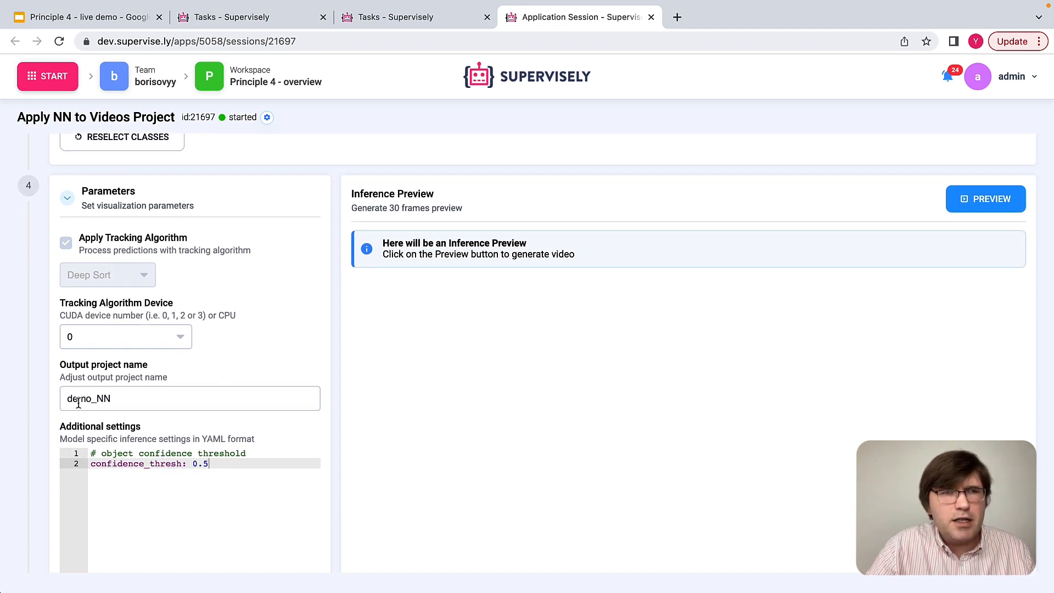
{"action": "double_click", "coordinate": [113, 398]}
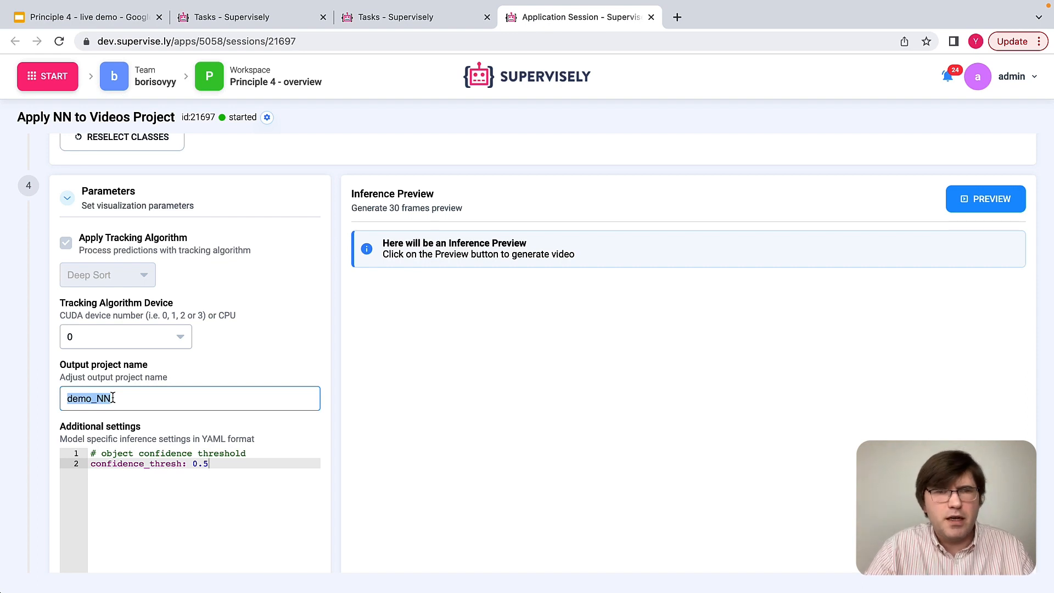
{"action": "type", "text": "video"}
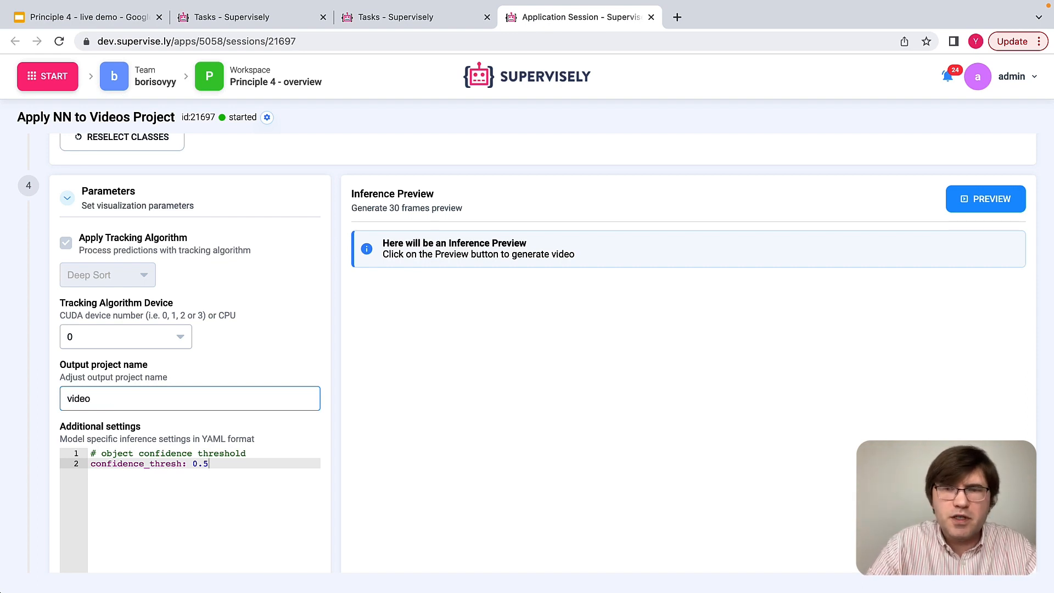
{"action": "type", "text": "_per"}
{"action": "key", "text": "BackSpace"}
{"action": "key", "text": "BackSpace"}
{"action": "type", "text": "re"}
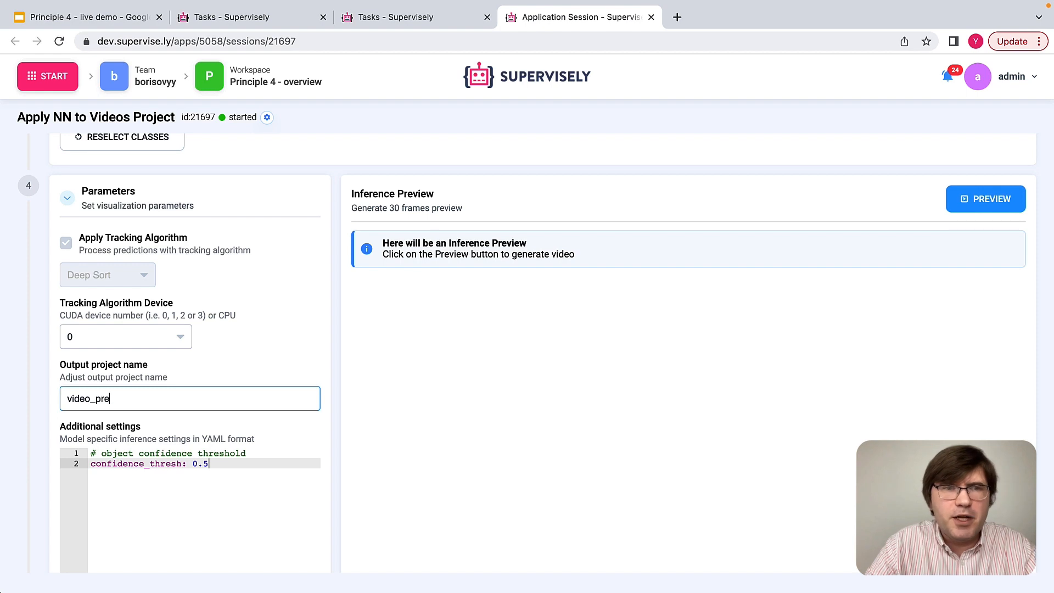
{"action": "type", "text": "la"}
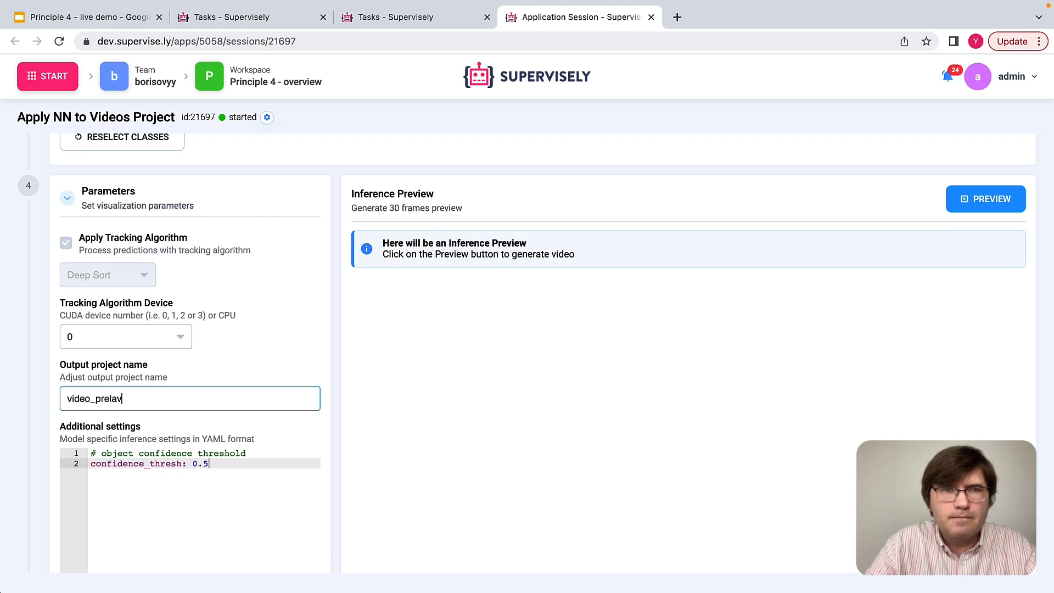
{"action": "type", "text": "beled"}
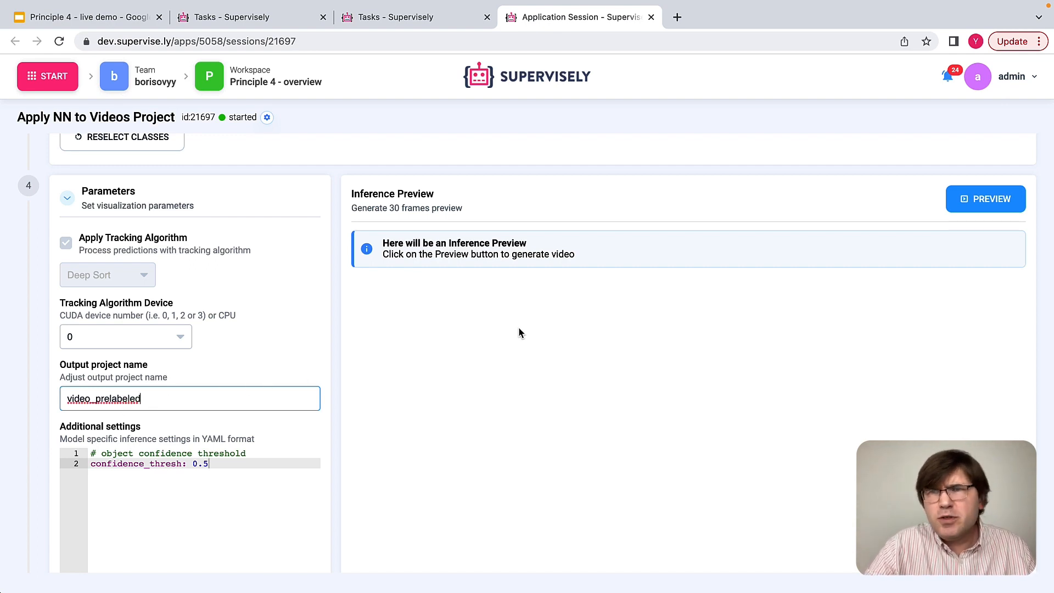
Generate the 30-frame inference preview and play it to examine the detected vehicles.
{"action": "left_click", "coordinate": [979, 200]}
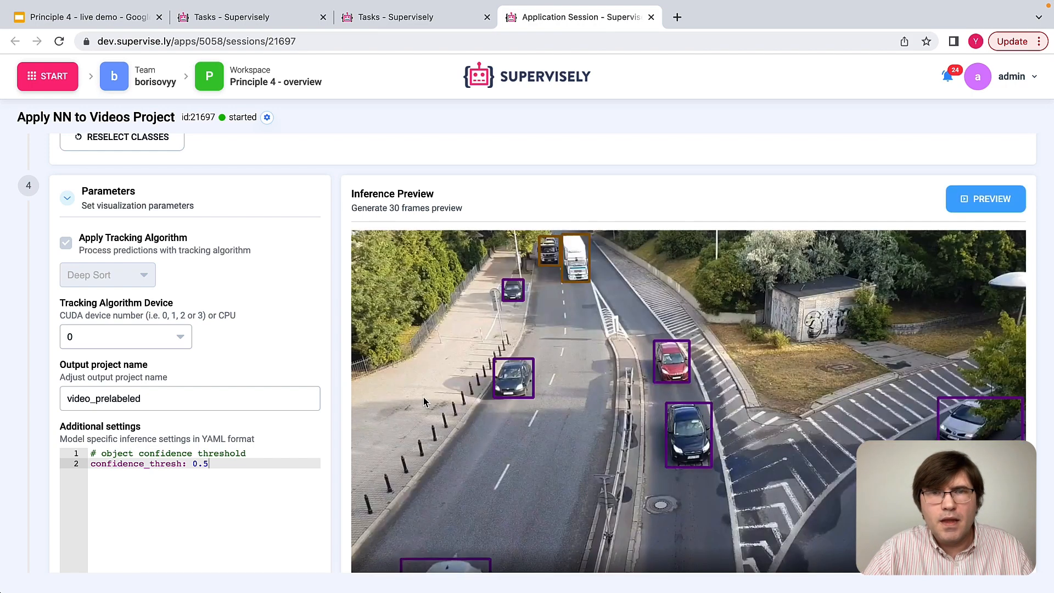
{"action": "scroll", "coordinate": [424, 402], "scroll_direction": "down", "scroll_amount": 3}
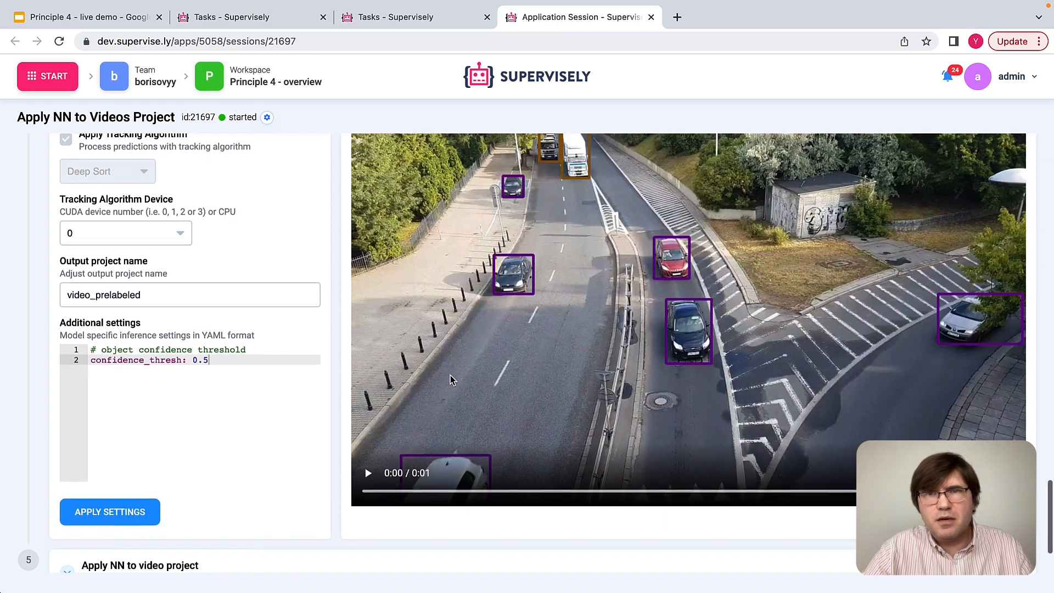
{"action": "scroll", "coordinate": [450, 378], "scroll_direction": "up", "scroll_amount": 1}
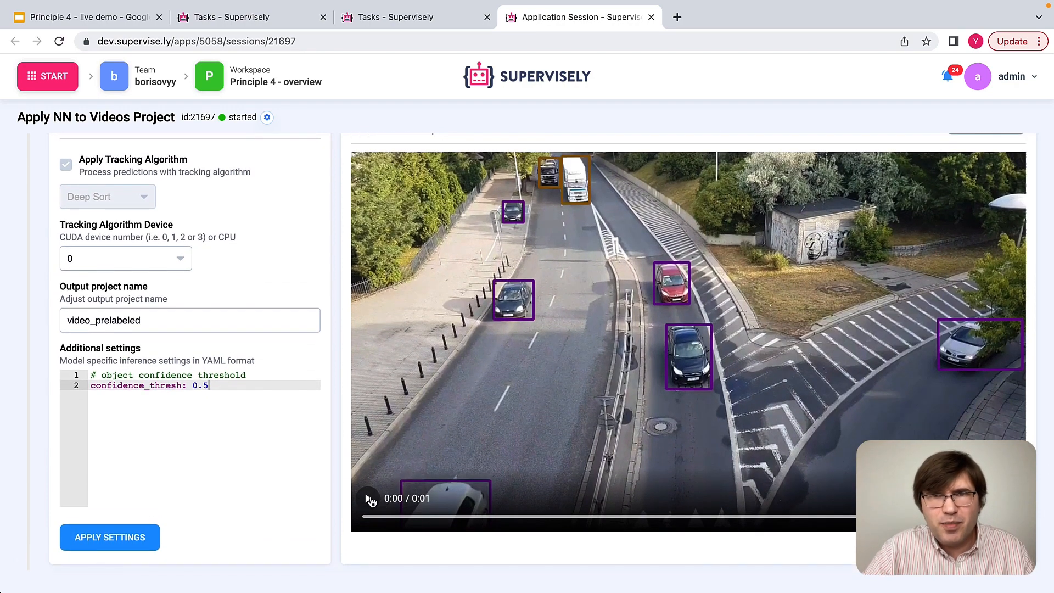
{"action": "left_click", "coordinate": [368, 498]}
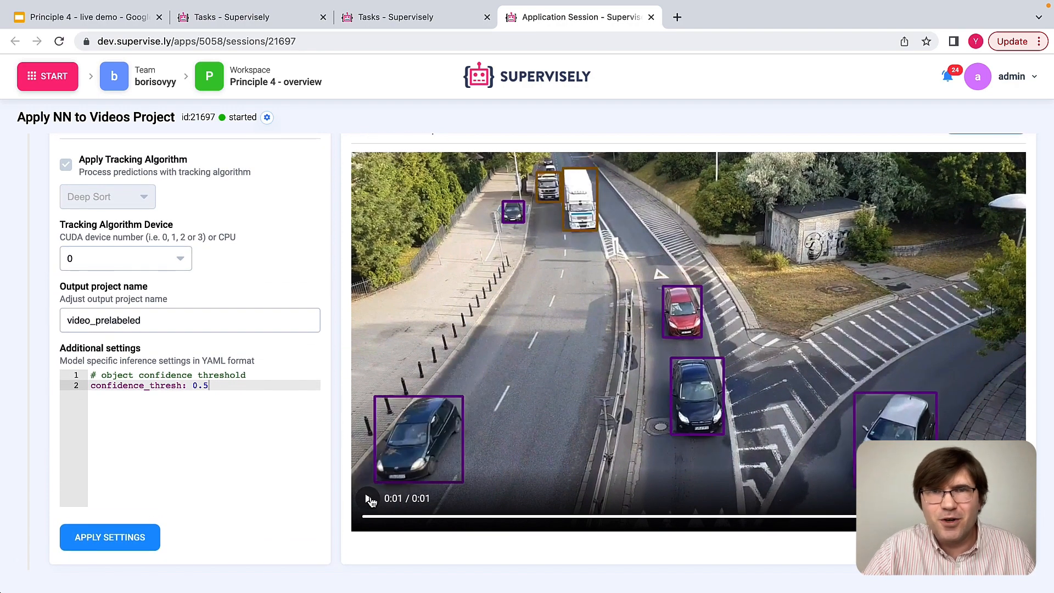
{"action": "left_click", "coordinate": [368, 499]}
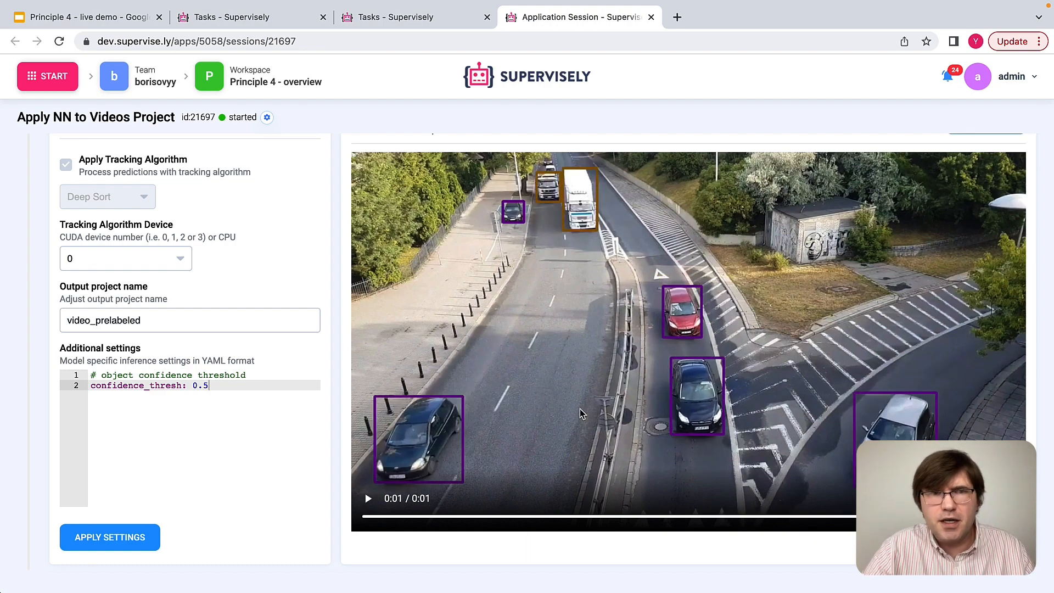
Apply the inference settings and review the defined parameters and the final processing stage.
{"action": "left_click", "coordinate": [130, 538]}
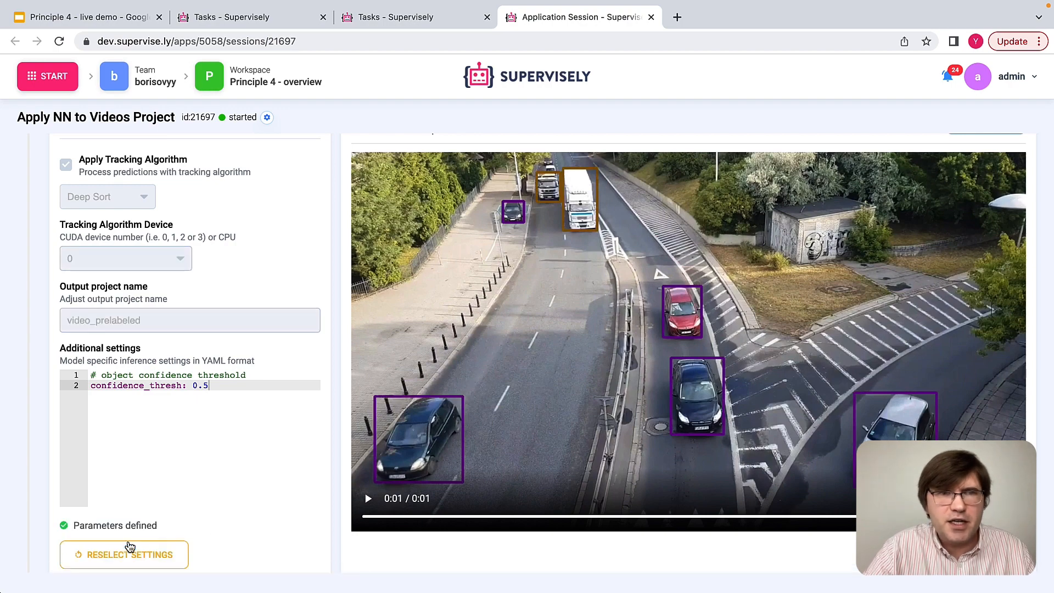
{"action": "scroll", "coordinate": [129, 543], "scroll_direction": "down", "scroll_amount": 3}
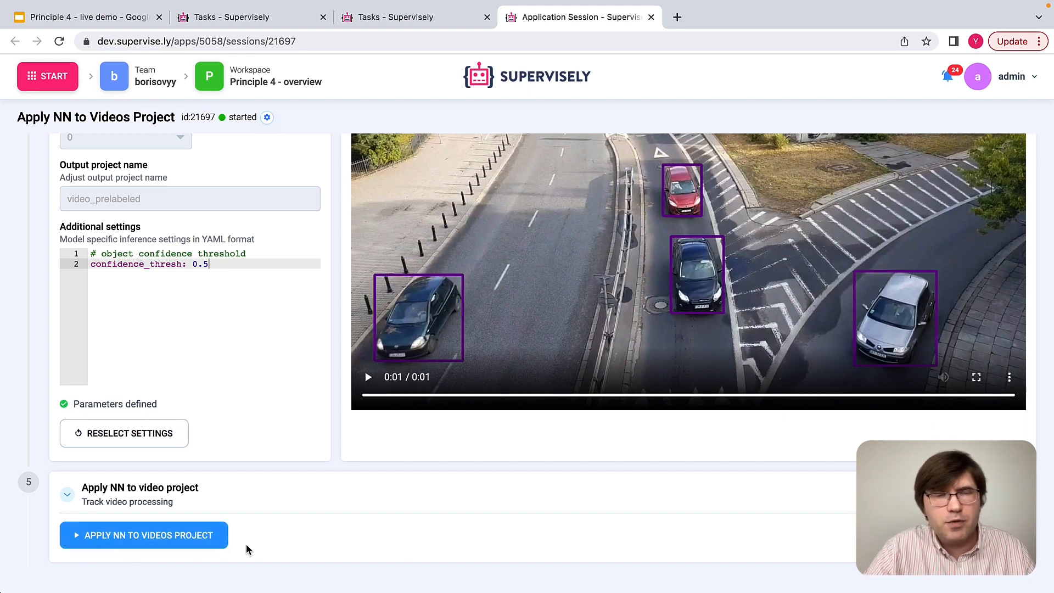
{"action": "scroll", "coordinate": [252, 526], "scroll_direction": "up", "scroll_amount": 3}
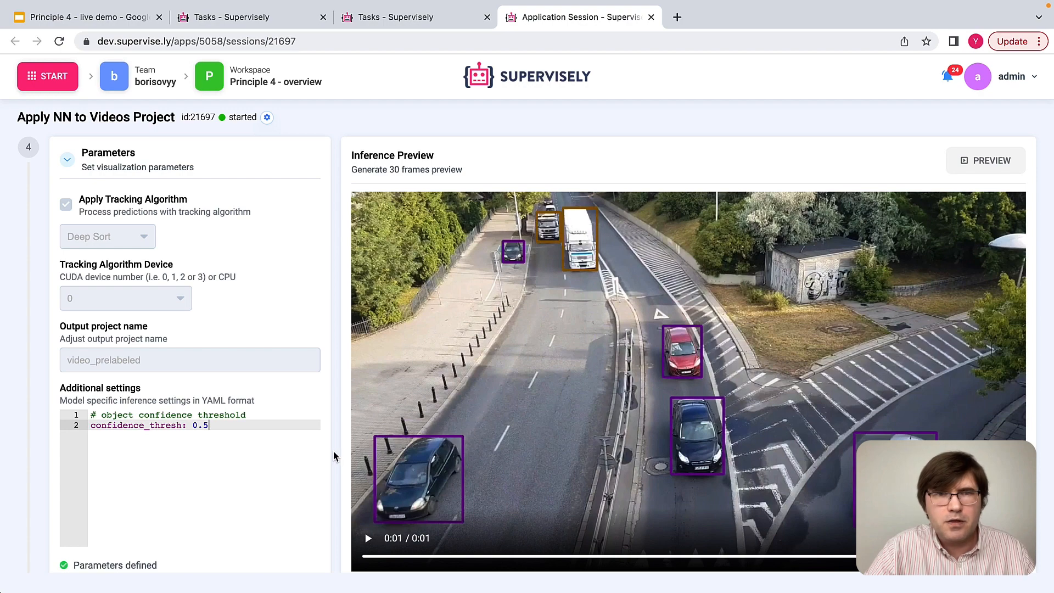
Apply the neural network to the videos project and follow the processing through to the output project.
{"action": "scroll", "coordinate": [333, 450], "scroll_direction": "down", "scroll_amount": 3}
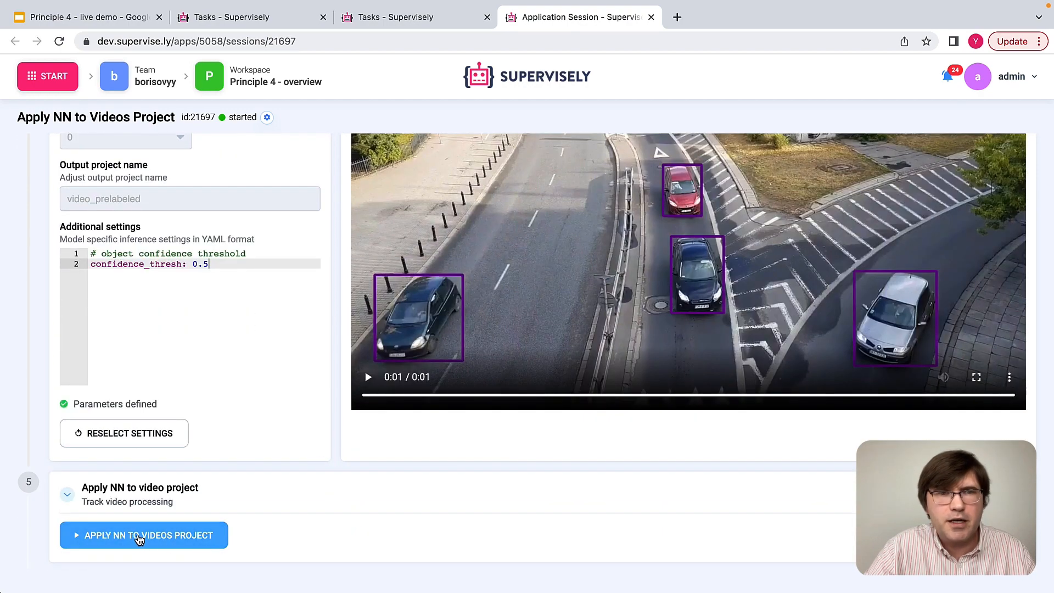
{"action": "left_click", "coordinate": [172, 534]}
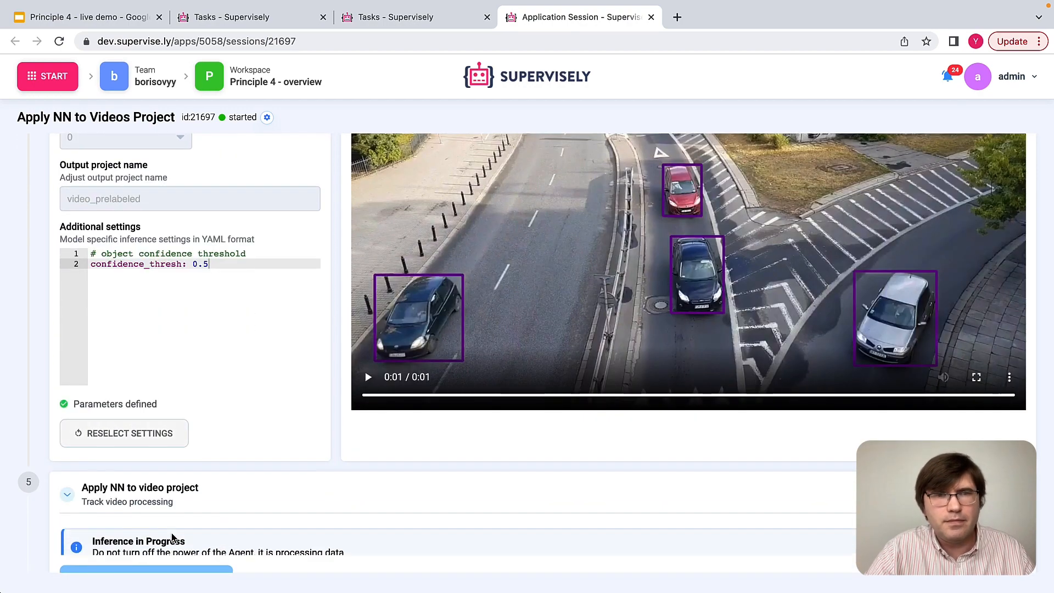
{"action": "scroll", "coordinate": [172, 536], "scroll_direction": "down", "scroll_amount": 2}
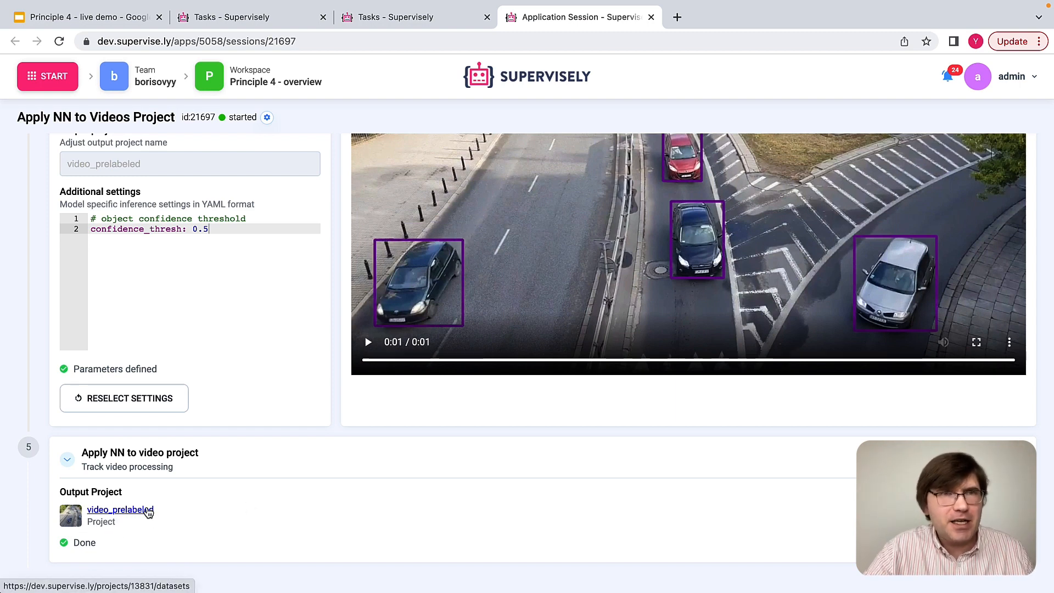
Open the MM Detection Serve dataset of the video_prelabeled project in the default Video labeling toolbox.
{"action": "left_click", "coordinate": [48, 75]}
{"action": "left_click", "coordinate": [355, 204]}
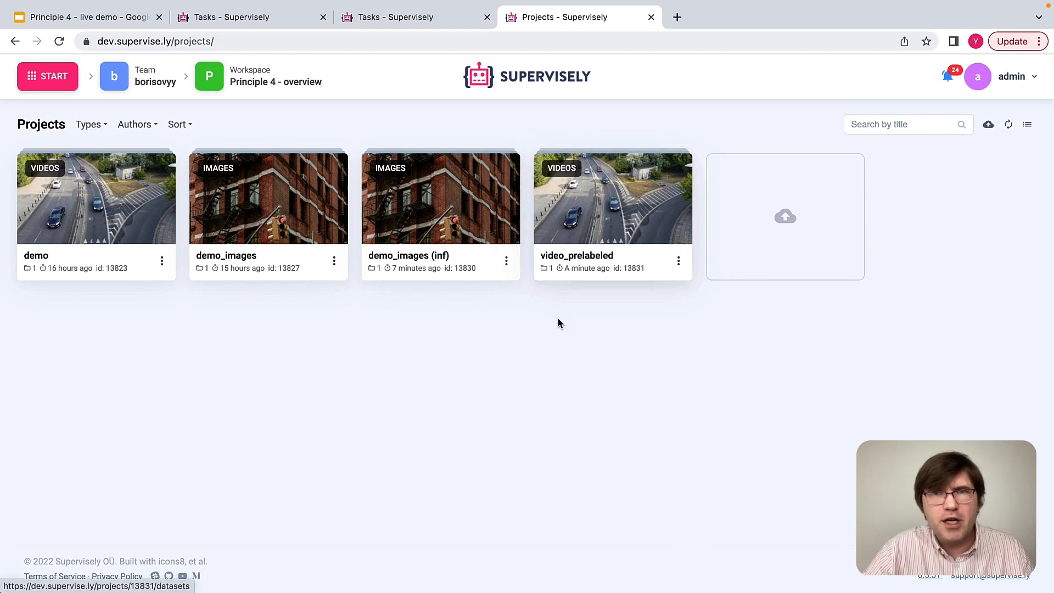
{"action": "left_click", "coordinate": [618, 216]}
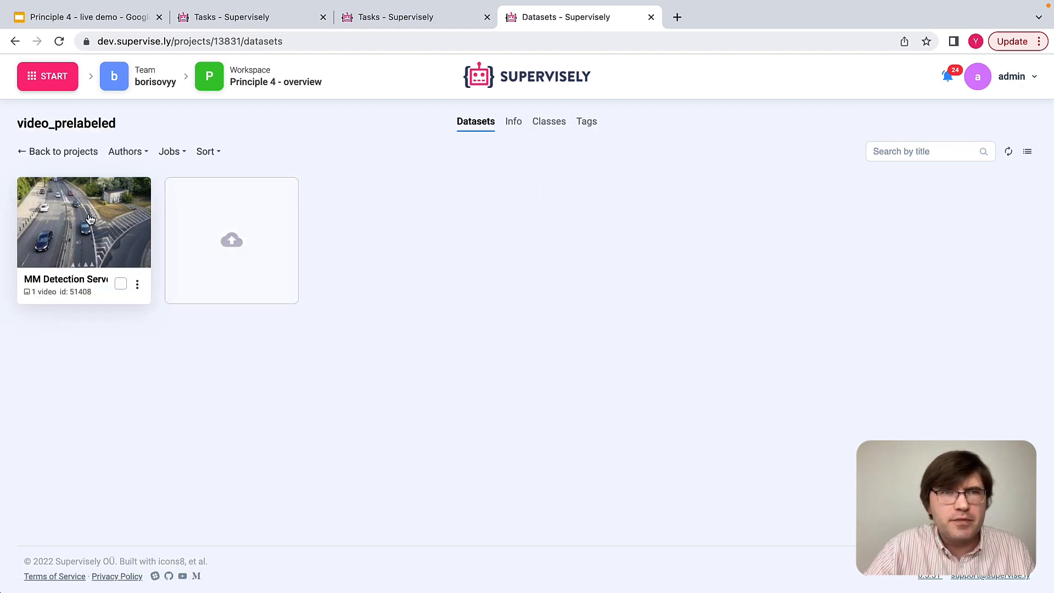
{"action": "left_click", "coordinate": [88, 217]}
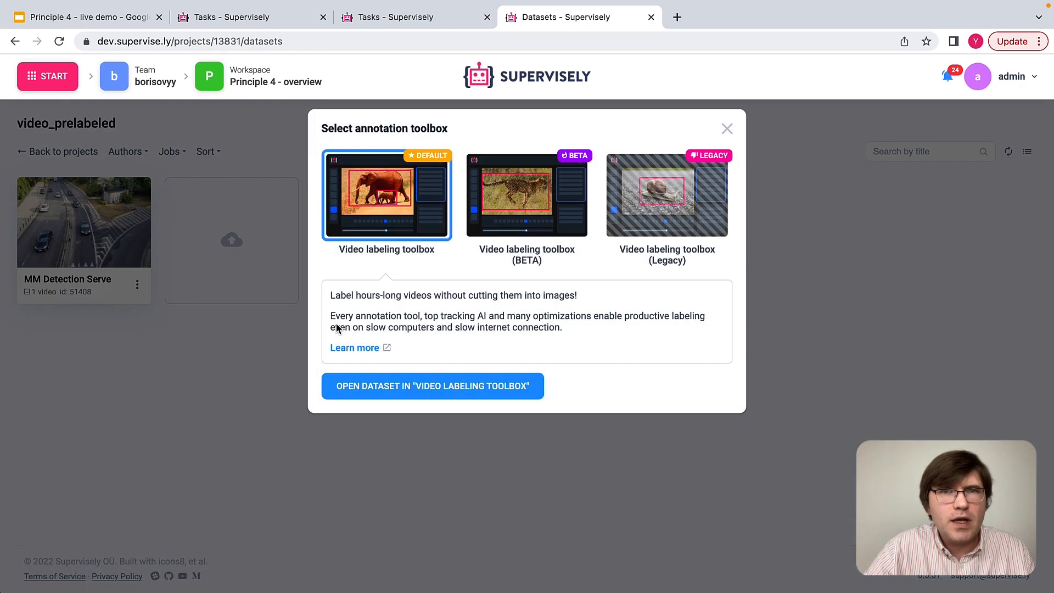
{"action": "left_click", "coordinate": [442, 383]}
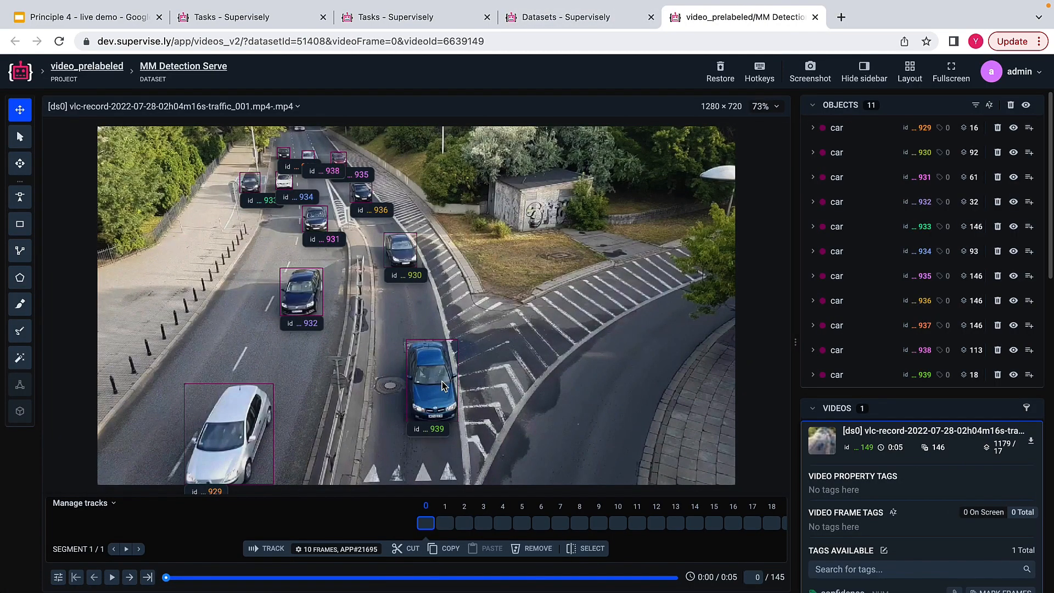
Mute the volume in the video's playback settings.
{"action": "left_click", "coordinate": [58, 577]}
{"action": "left_click", "coordinate": [146, 451]}
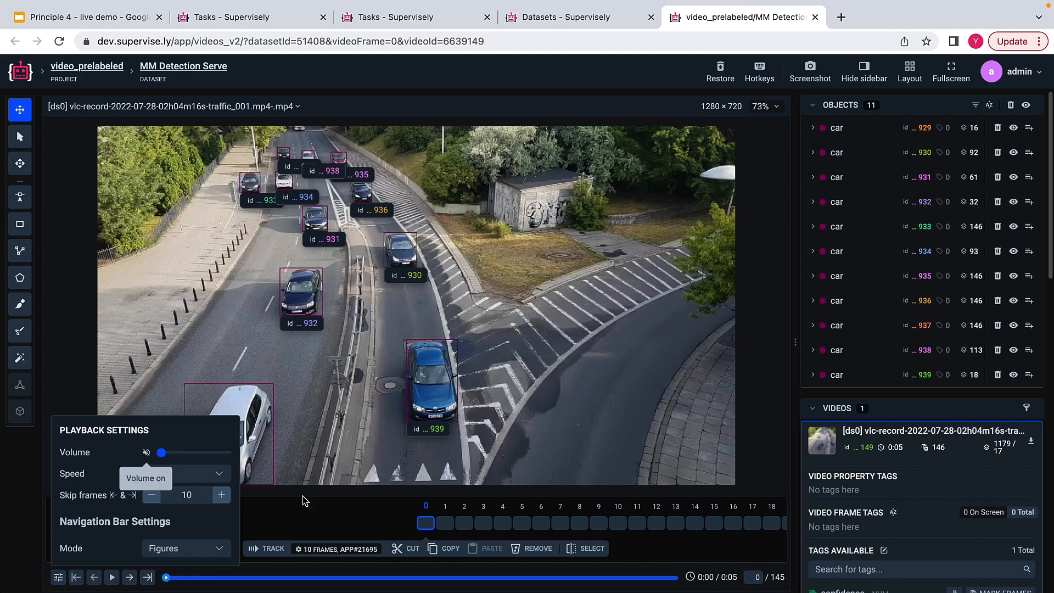
Step through the video frame by frame up to frame 23 to examine the tracked cars and their IDs.
{"action": "left_click", "coordinate": [487, 526]}
{"action": "key", "text": "Right"}
{"action": "key", "text": "Right"}
{"action": "key", "text": "Right"}
{"action": "key", "text": "Right"}
{"action": "key", "text": "Right"}
{"action": "key", "text": "Right"}
{"action": "key", "text": "Right"}
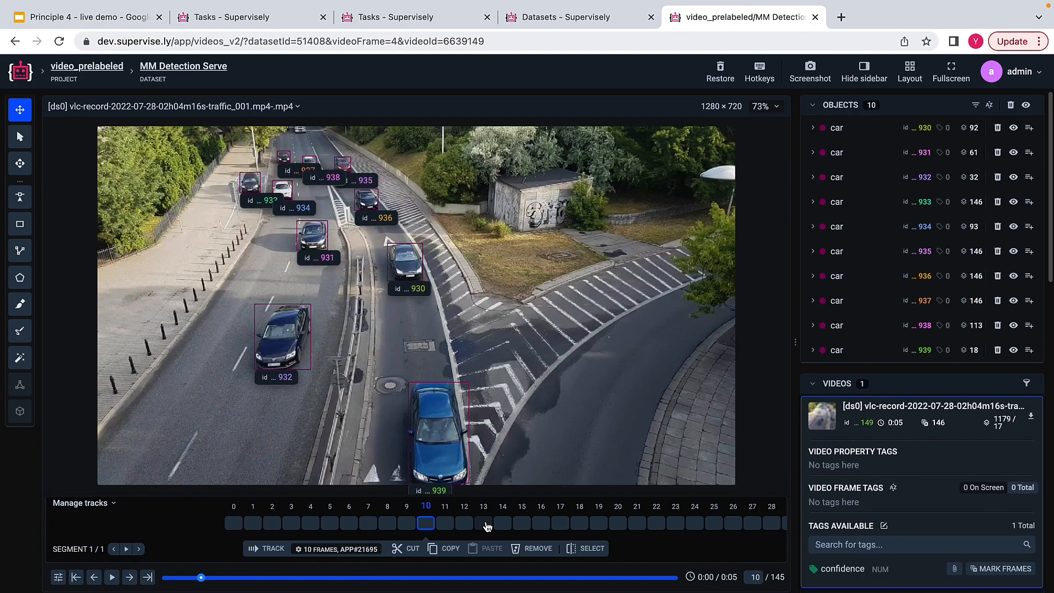
{"action": "key", "text": "Right"}
{"action": "key", "text": "Right"}
{"action": "key", "text": "Right"}
{"action": "key", "text": "Right"}
{"action": "key", "text": "Right"}
{"action": "key", "text": "Right"}
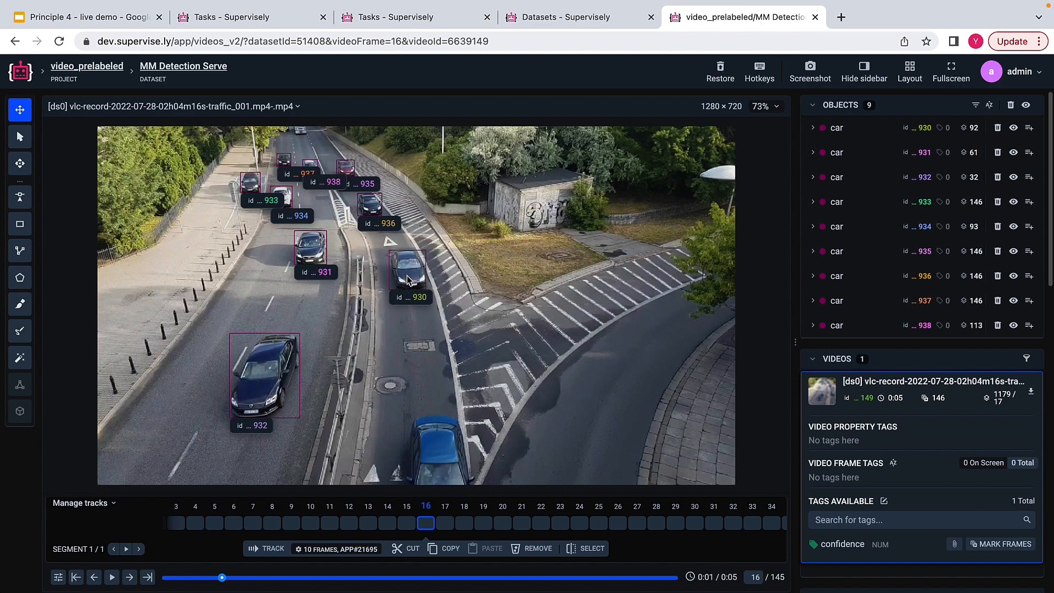
{"action": "key", "text": "Right"}
{"action": "key", "text": "Right"}
{"action": "key", "text": "Right"}
{"action": "key", "text": "Right"}
{"action": "key", "text": "Right"}
{"action": "key", "text": "Right"}
{"action": "key", "text": "Right"}
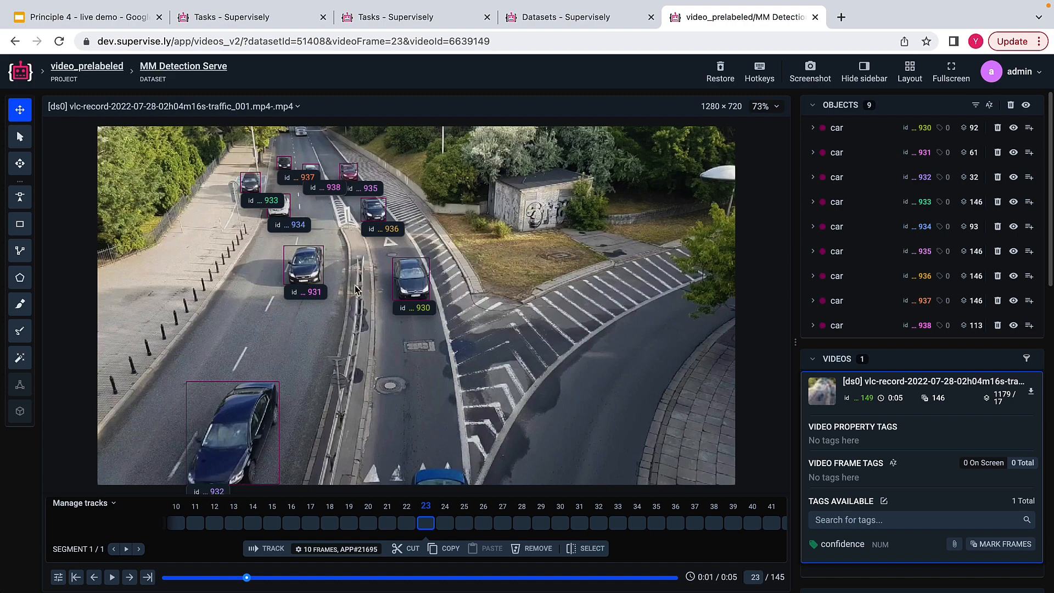
Select the car with ID ending in 930, list all its figures, and view its rectangles at frames 8 and 14.
{"action": "left_click", "coordinate": [22, 140]}
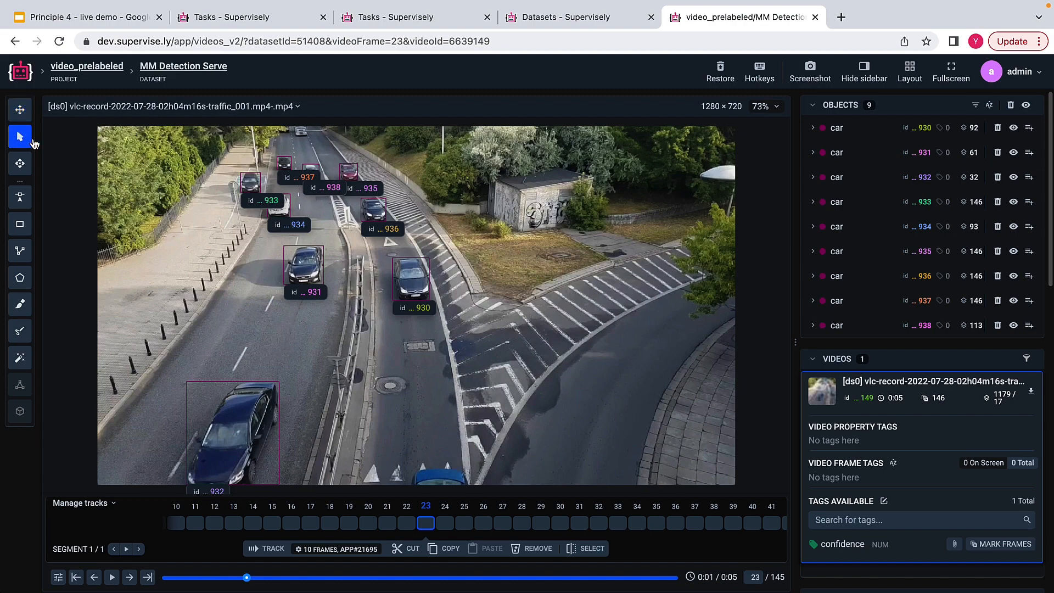
{"action": "left_click", "coordinate": [415, 282]}
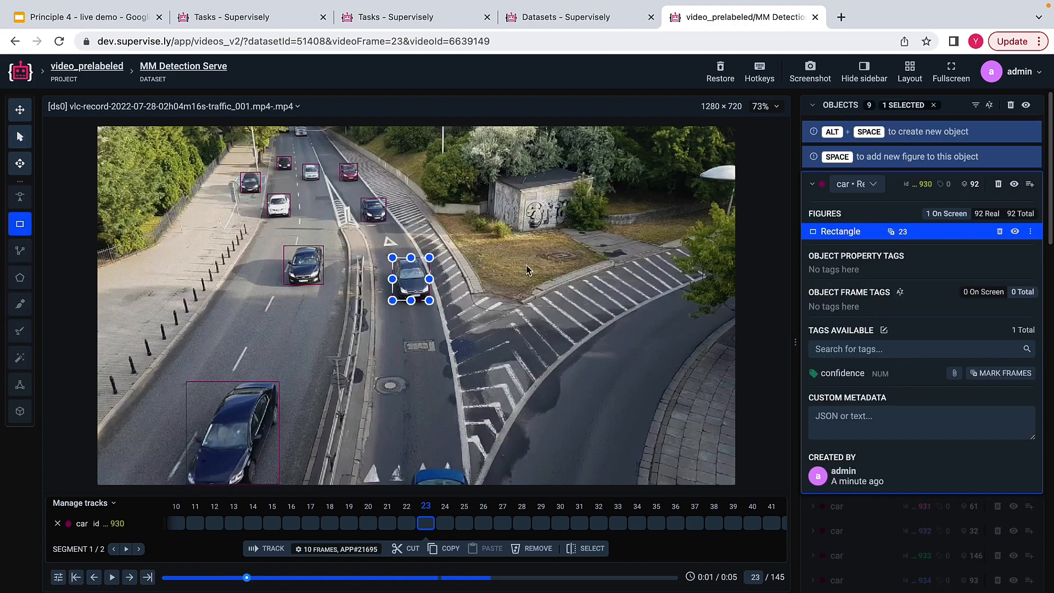
{"action": "left_click", "coordinate": [1020, 215]}
{"action": "left_click", "coordinate": [853, 364]}
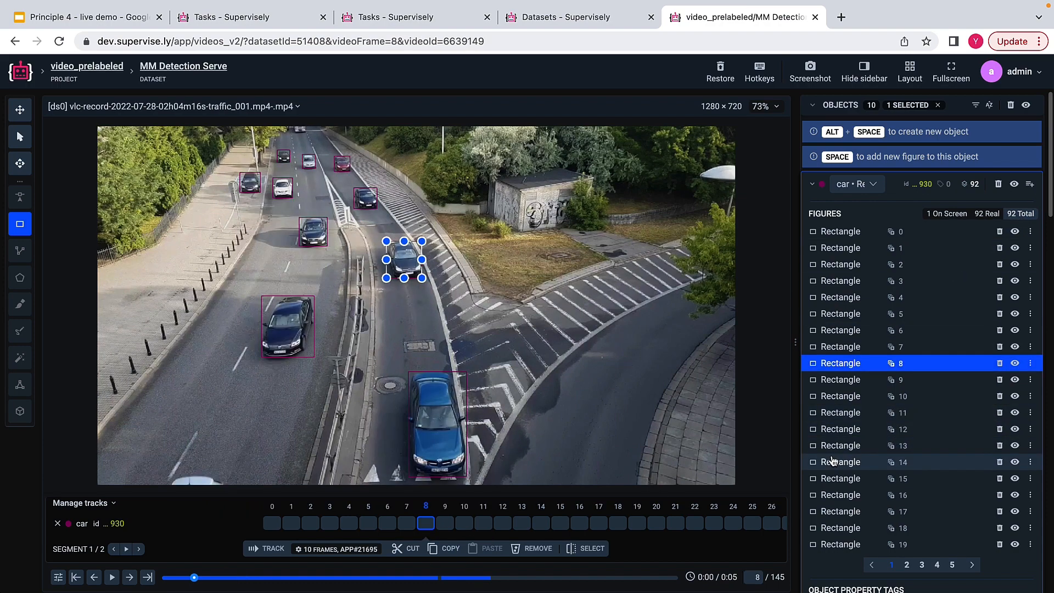
{"action": "left_click", "coordinate": [832, 461]}
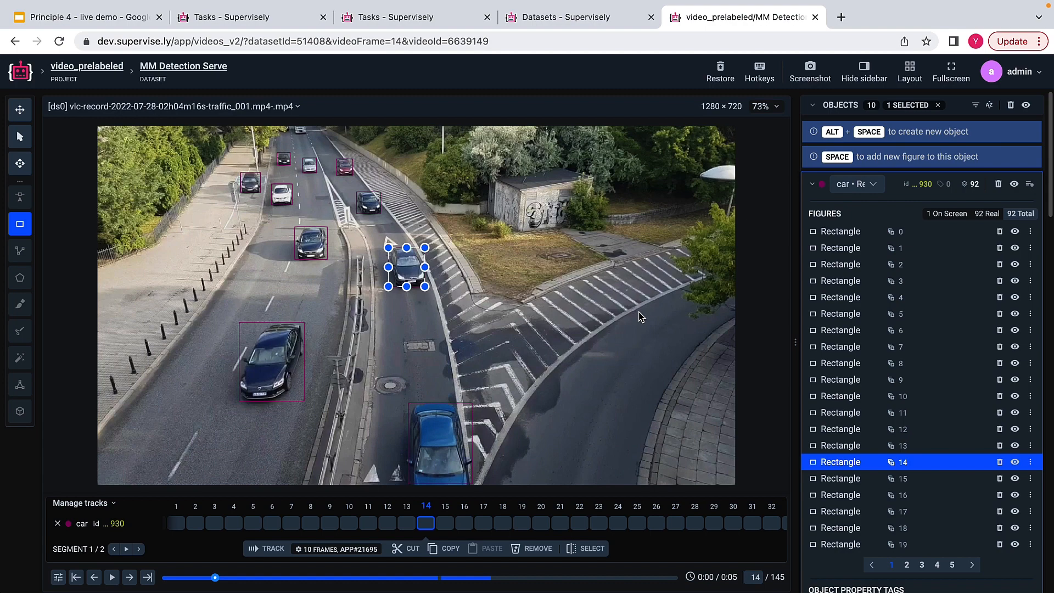
Clear the car selection and permanently remove all objects in the object list at frame 14.
{"action": "left_click", "coordinate": [938, 105]}
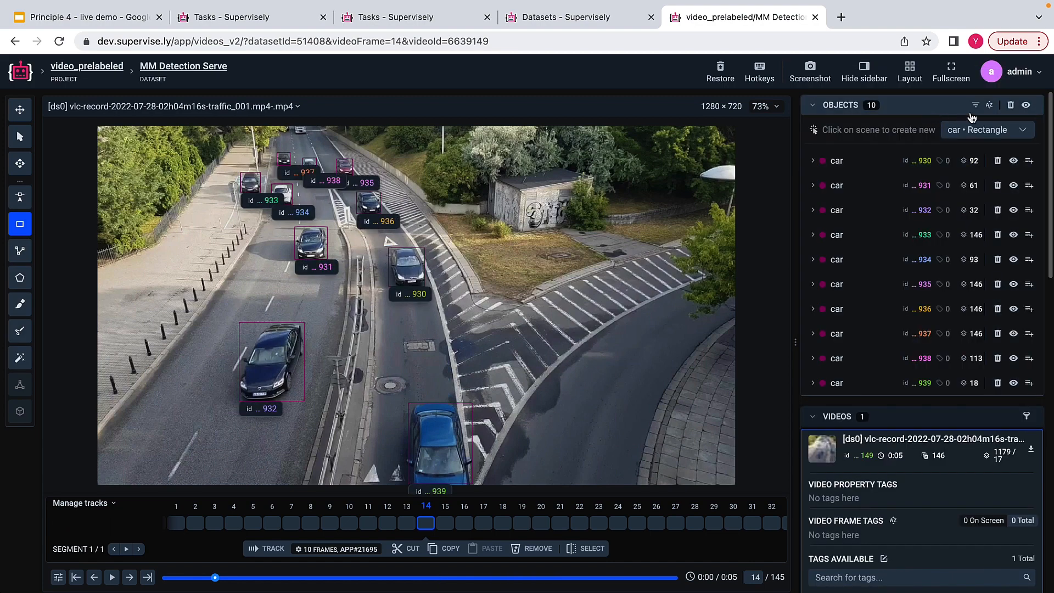
{"action": "left_click", "coordinate": [1010, 105]}
{"action": "left_click", "coordinate": [615, 354]}
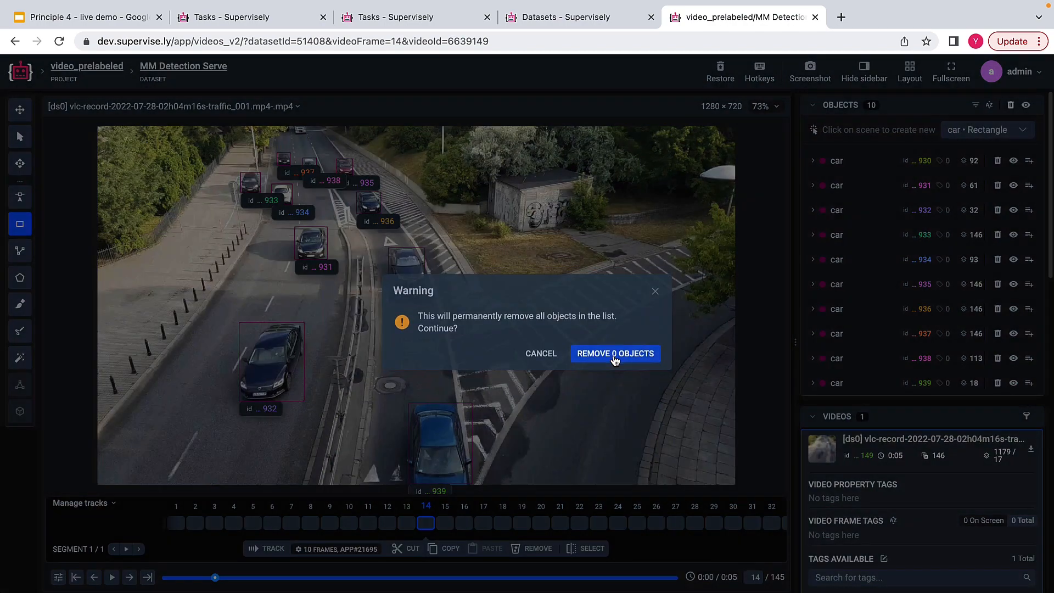
{"action": "left_click", "coordinate": [17, 144]}
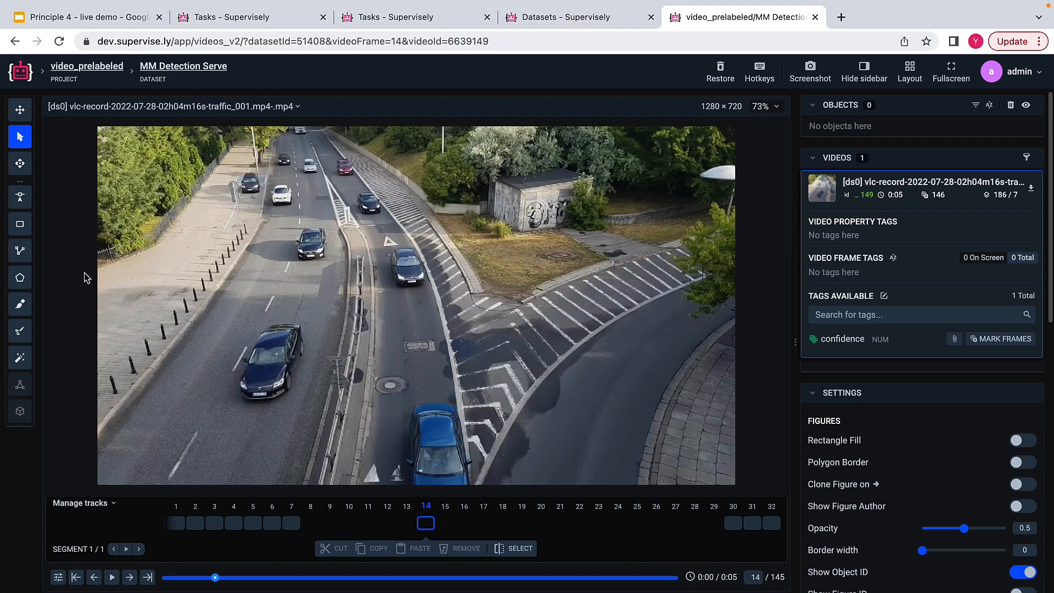
Draw separate car rectangles around the three dark cars in the middle of the road scene at frame 14.
{"action": "left_click", "coordinate": [19, 224]}
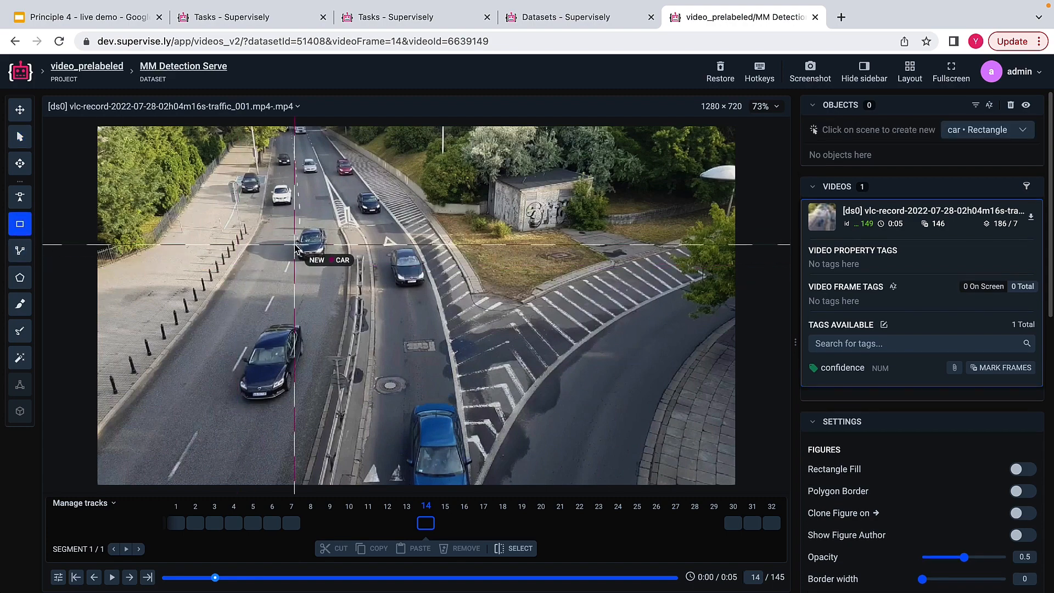
{"action": "left_click_drag", "start_coordinate": [297, 227], "coordinate": [326, 256]}
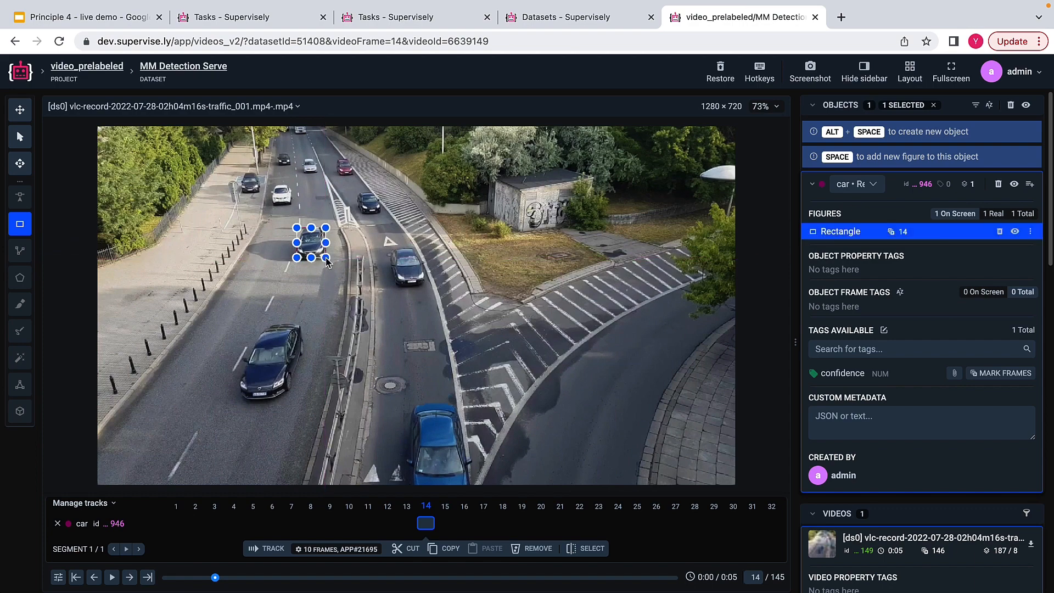
{"action": "key", "text": "Escape"}
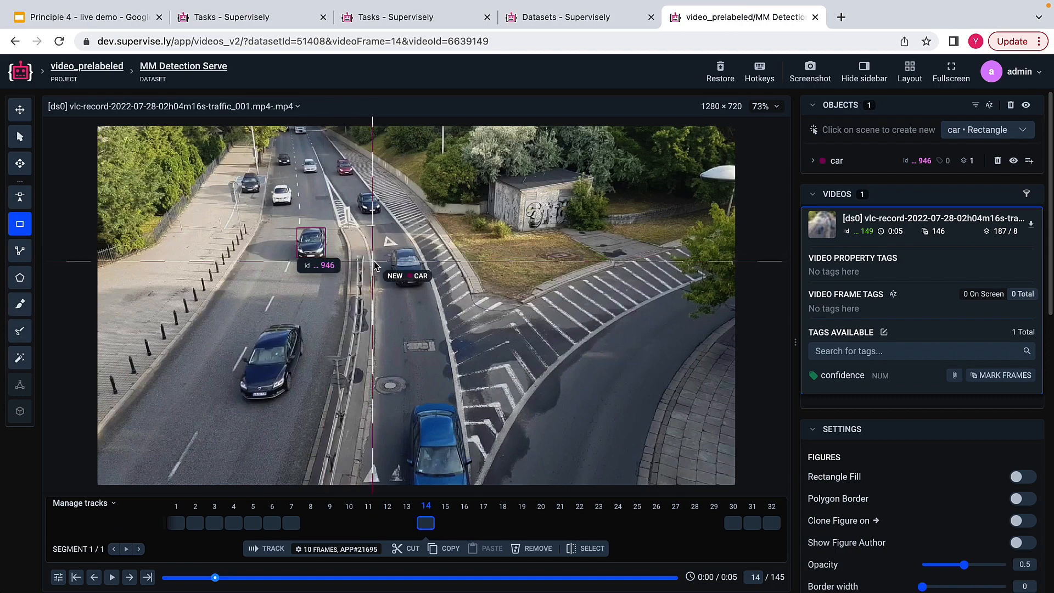
{"action": "left_click", "coordinate": [387, 250]}
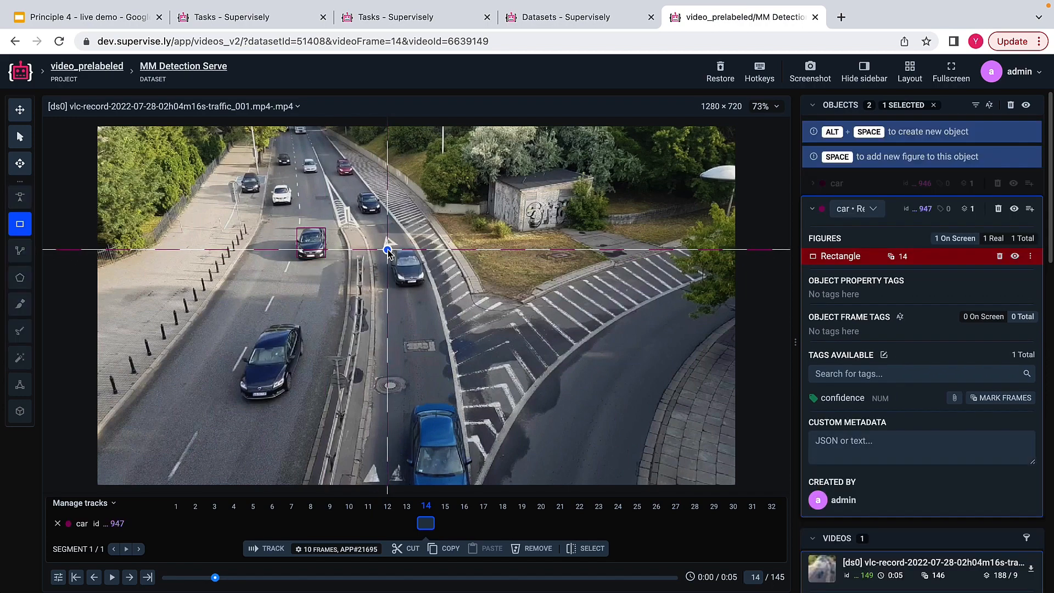
{"action": "left_click", "coordinate": [424, 287]}
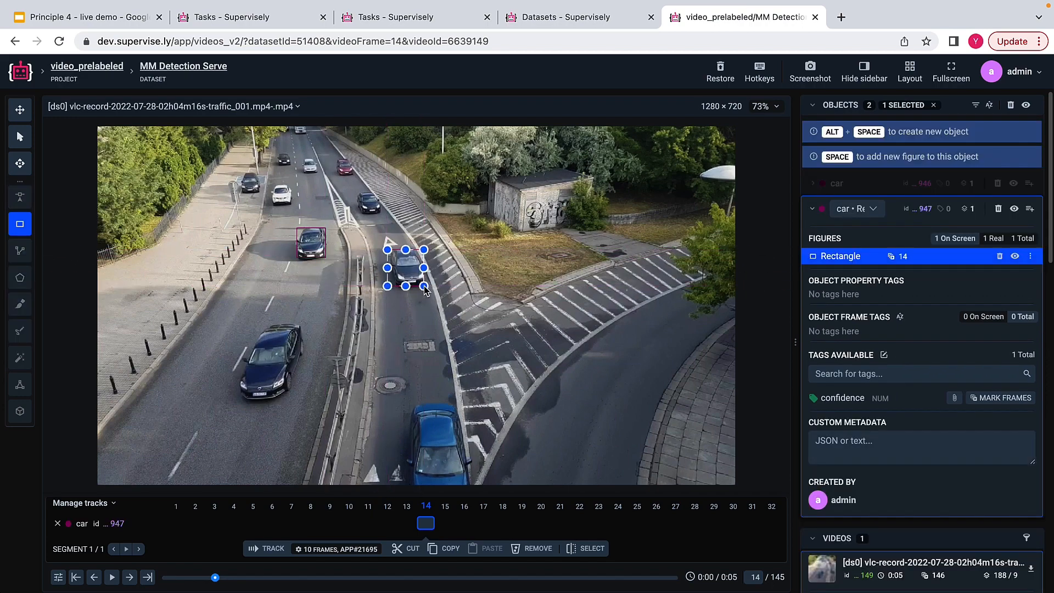
{"action": "key", "text": "Escape"}
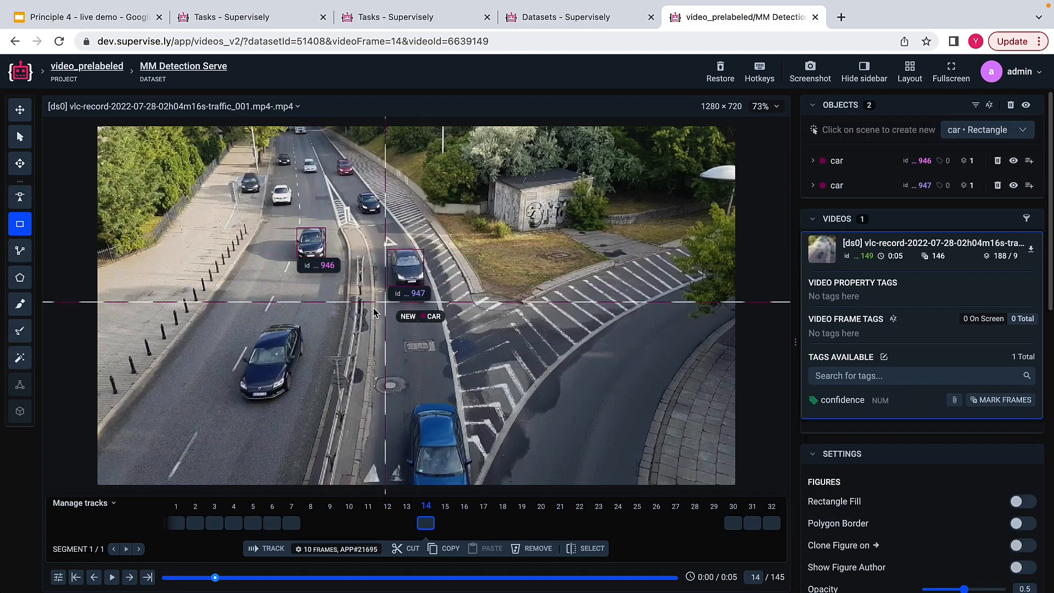
{"action": "left_click", "coordinate": [242, 328]}
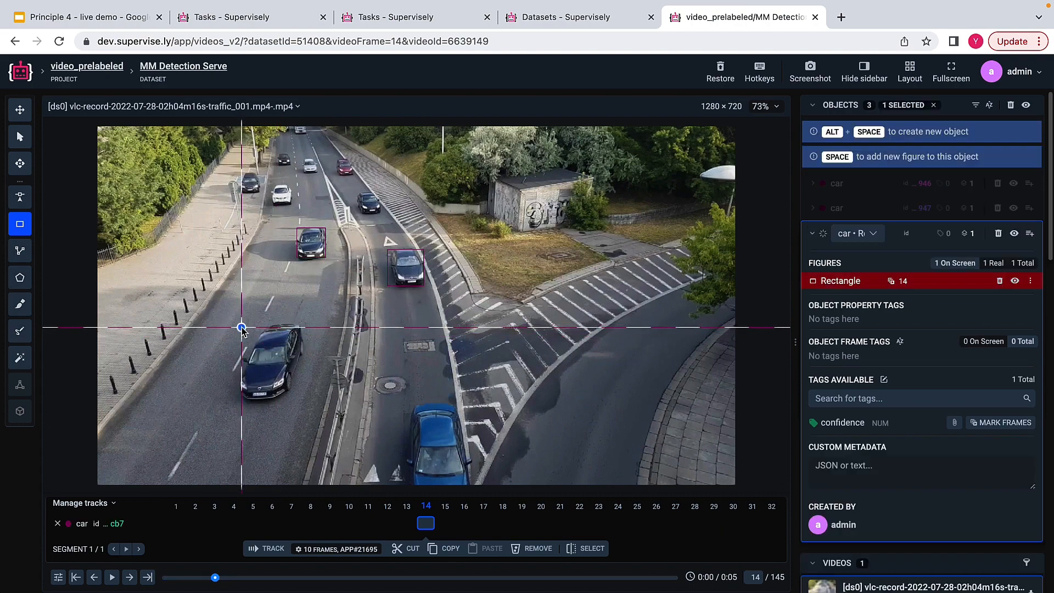
{"action": "left_click", "coordinate": [304, 397]}
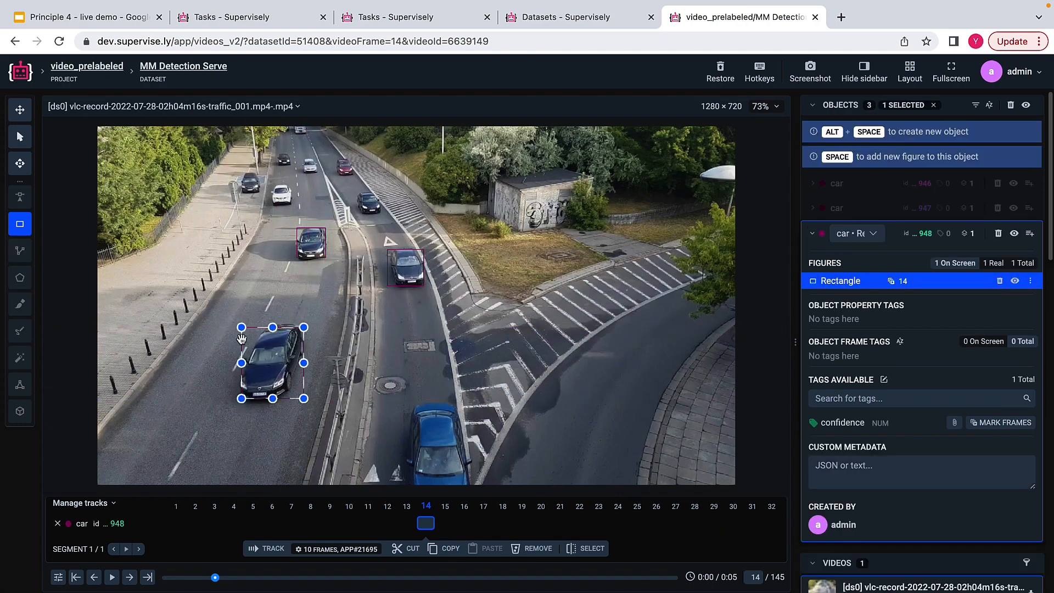
{"action": "left_click_drag", "start_coordinate": [272, 329], "coordinate": [272, 326]}
Select the three annotated cars and set up tracking with the TransT object tracking (CVPR2021) app in the Forward direction.
{"action": "left_click", "coordinate": [20, 137]}
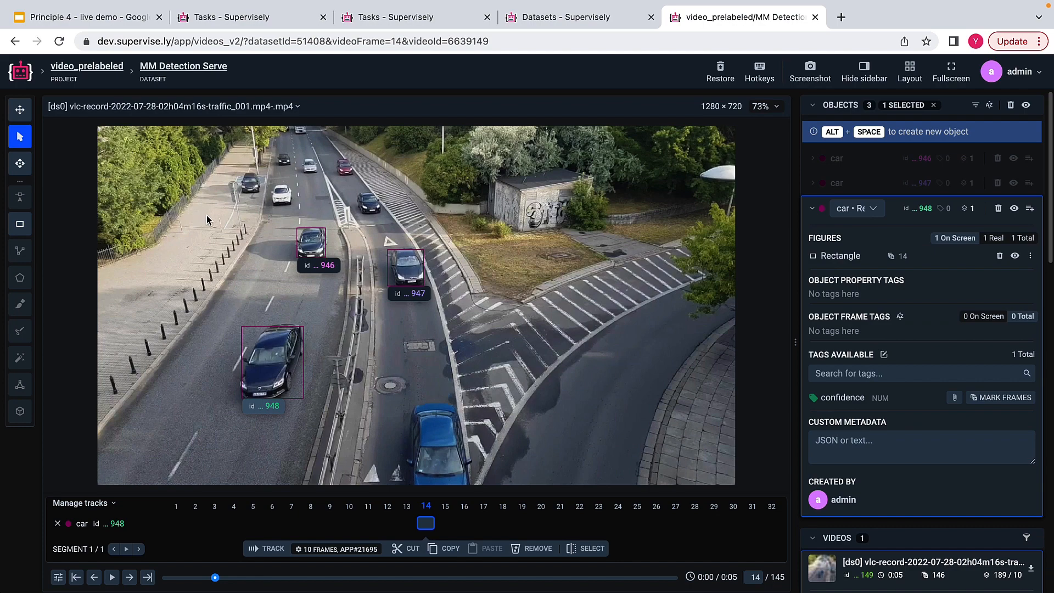
{"action": "left_click_drag", "start_coordinate": [206, 220], "coordinate": [477, 376]}
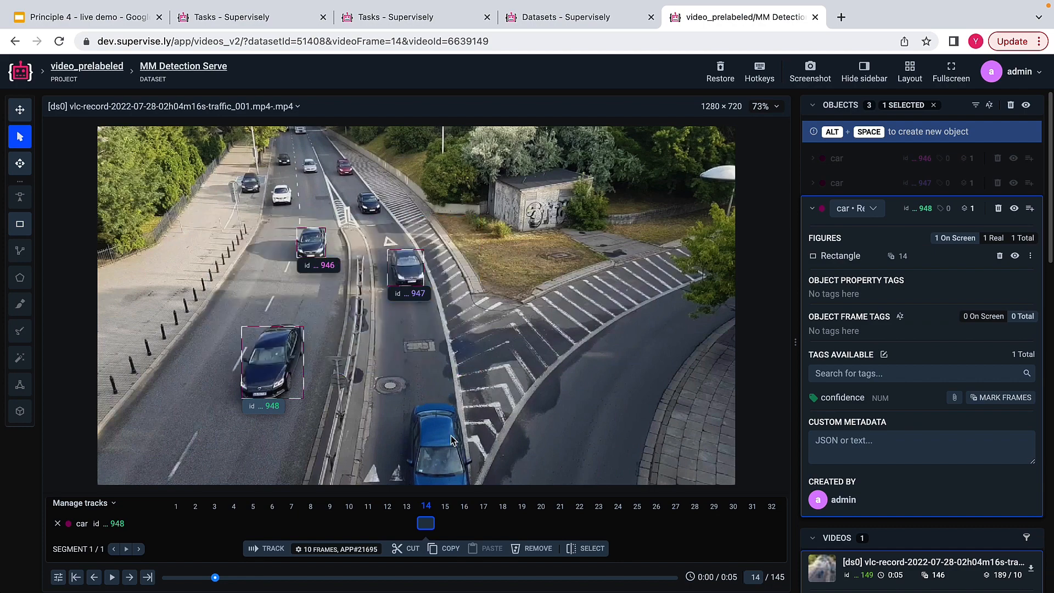
{"action": "left_click", "coordinate": [366, 549]}
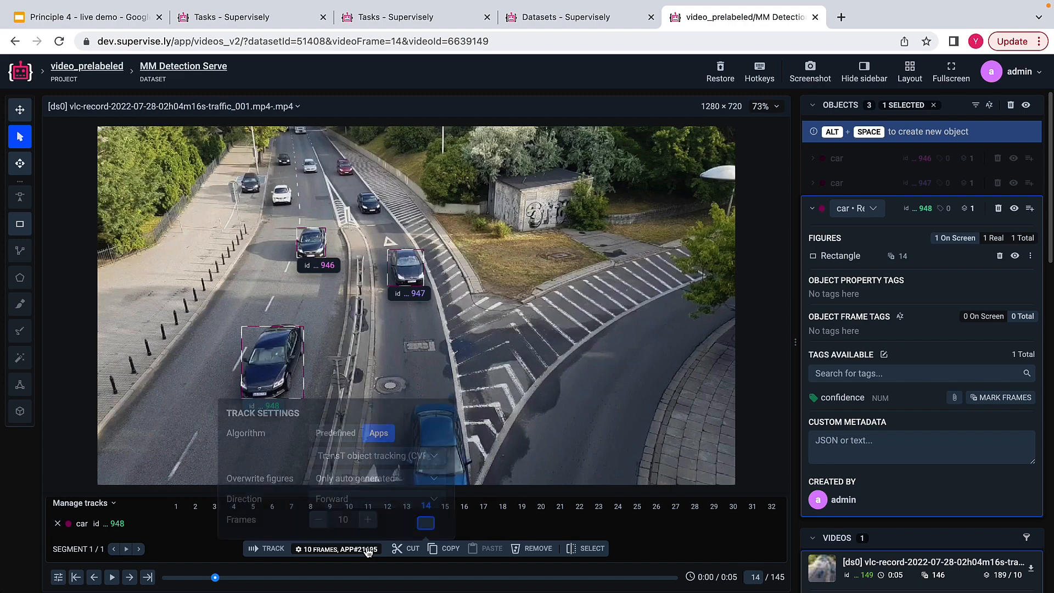
{"action": "left_click", "coordinate": [371, 460]}
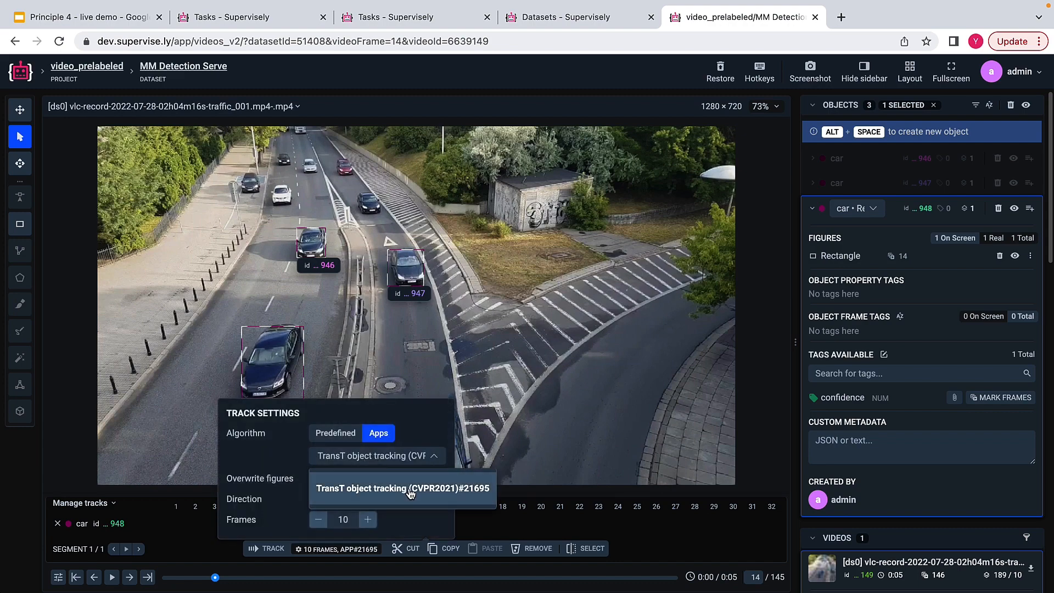
{"action": "left_click", "coordinate": [367, 497]}
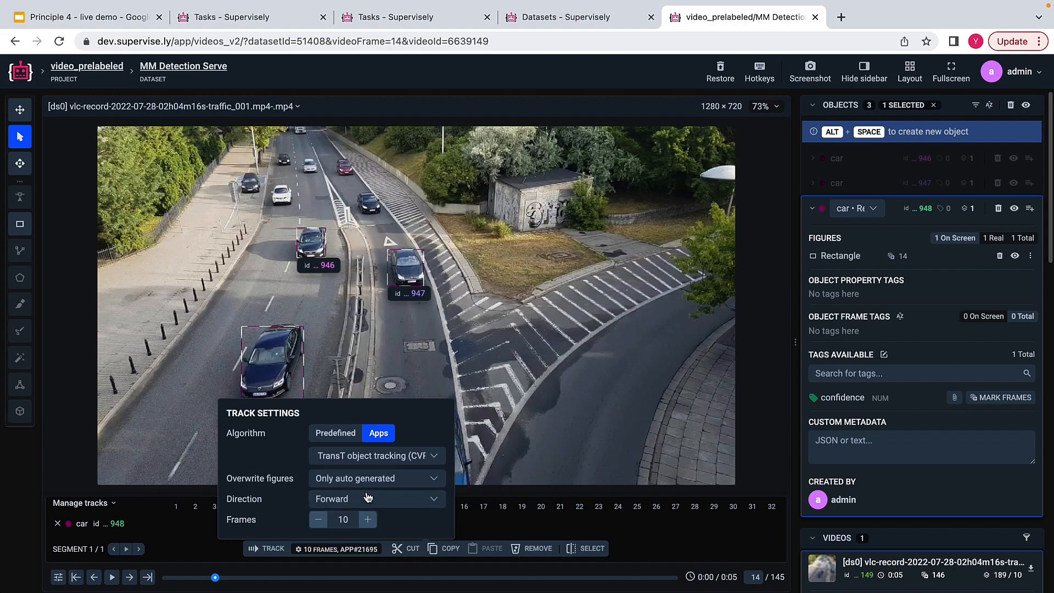
{"action": "left_click", "coordinate": [363, 506]}
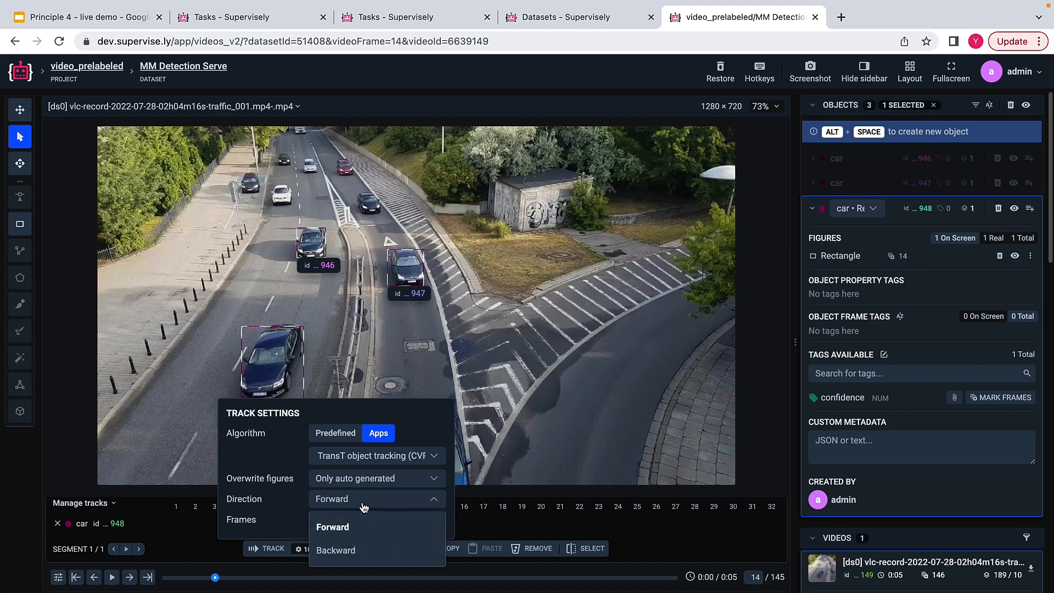
{"action": "left_click", "coordinate": [359, 525]}
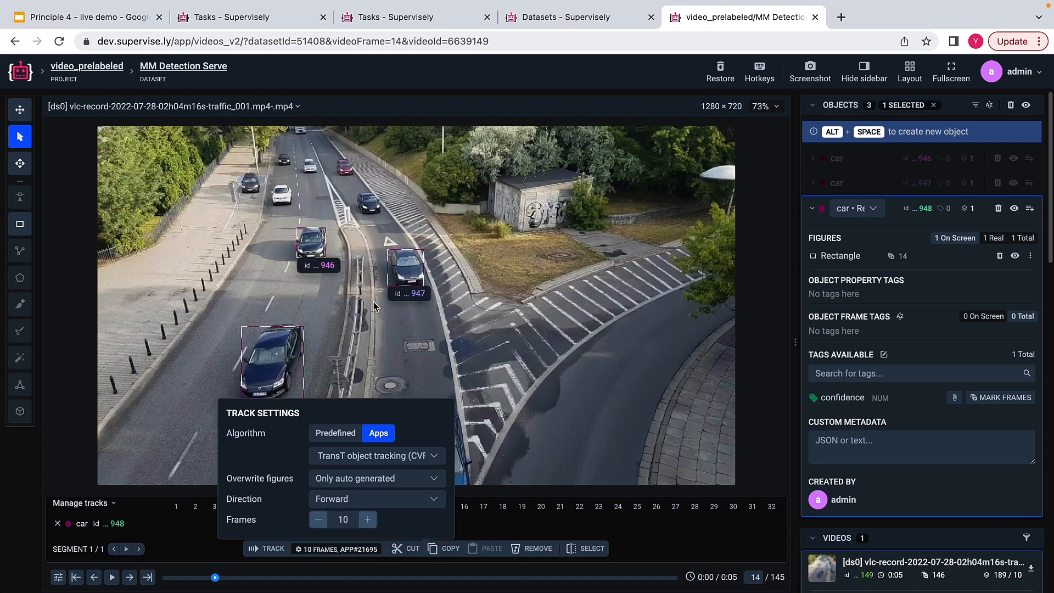
Track the three annotated cars over 10 frames and advance to frame 16 to check the generated rectangles.
{"action": "left_click", "coordinate": [274, 548]}
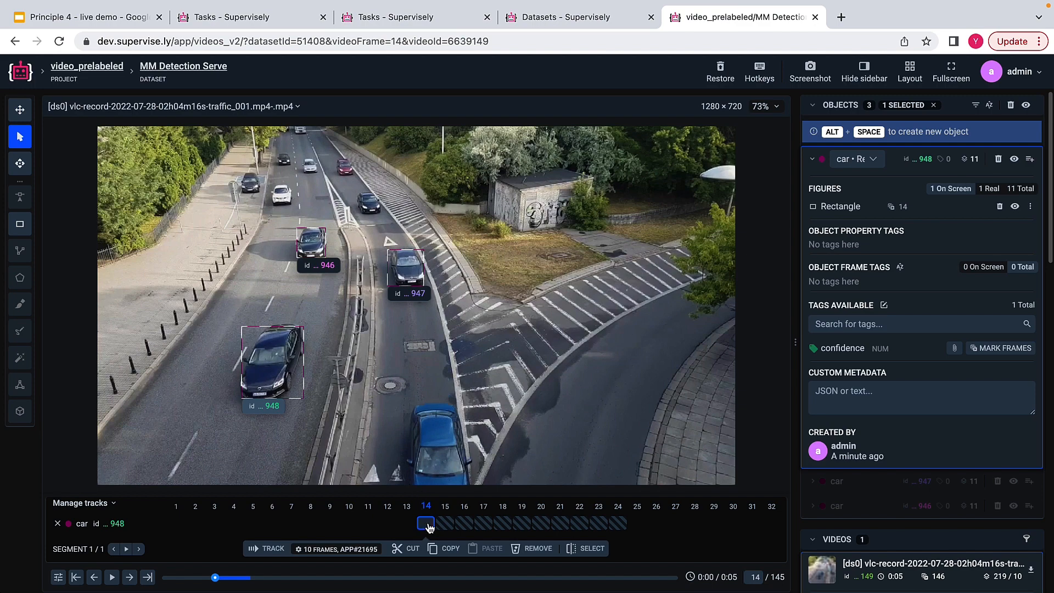
{"action": "left_click", "coordinate": [444, 529]}
{"action": "left_click", "coordinate": [445, 529]}
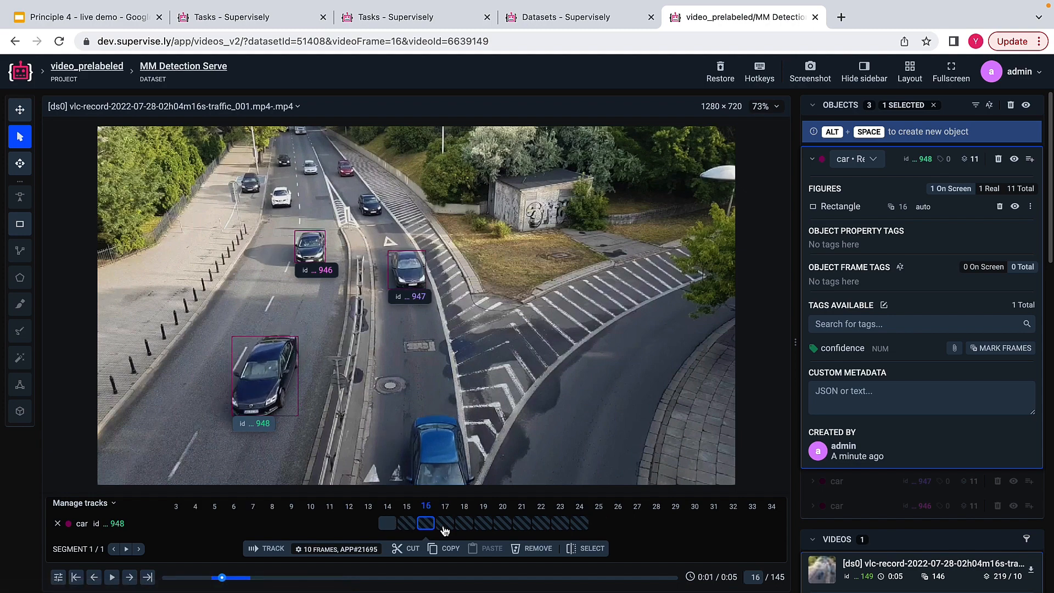
Step through frames 17 to 22 to check how the tracked rectangles follow the three cars.
{"action": "left_click", "coordinate": [445, 528]}
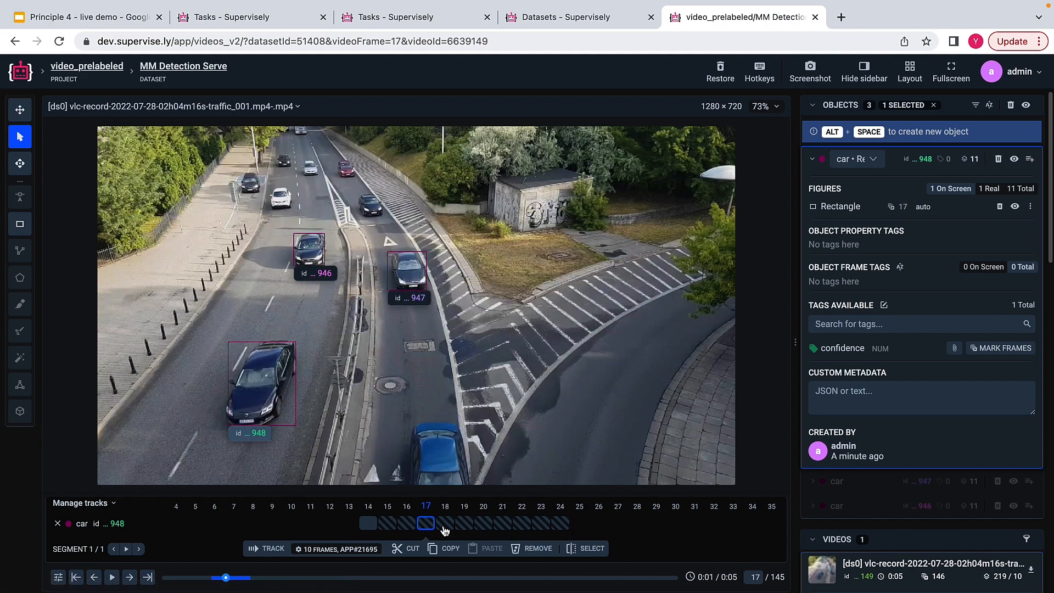
{"action": "left_click", "coordinate": [445, 528]}
{"action": "left_click", "coordinate": [445, 529]}
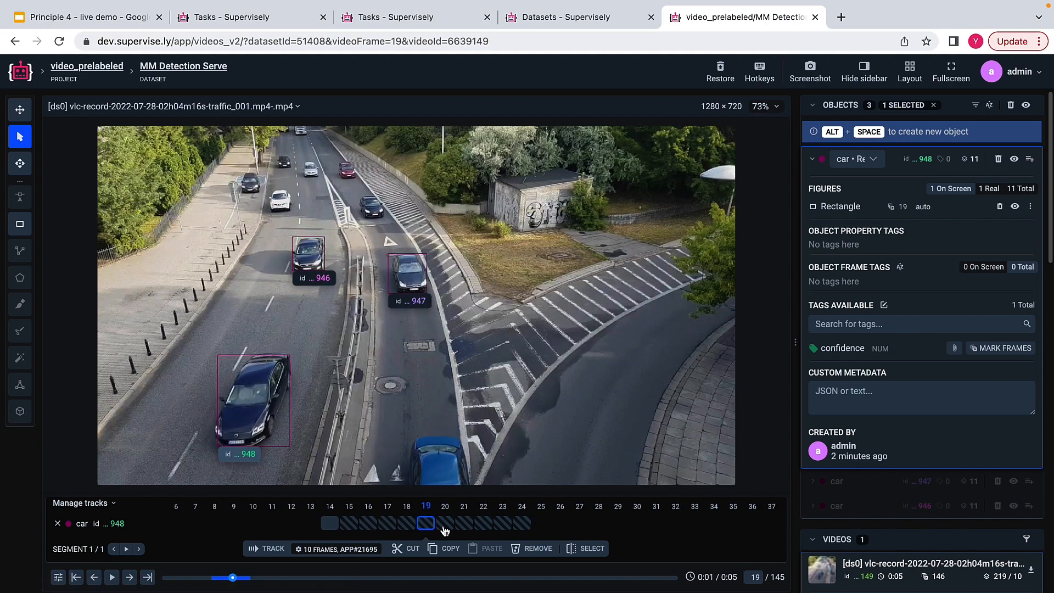
{"action": "left_click", "coordinate": [444, 528]}
{"action": "left_click", "coordinate": [444, 528]}
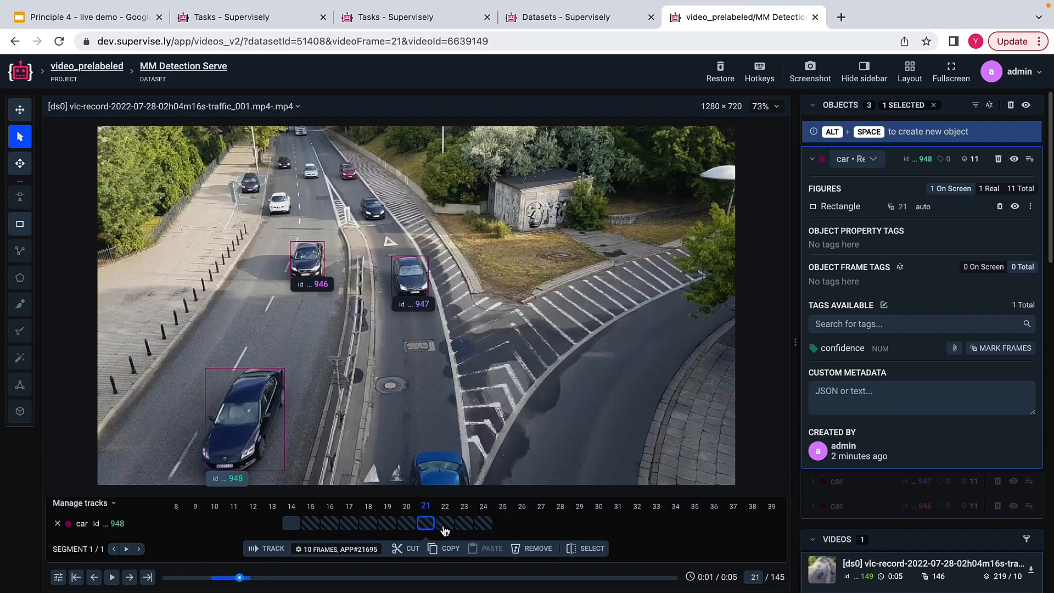
{"action": "left_click", "coordinate": [444, 529]}
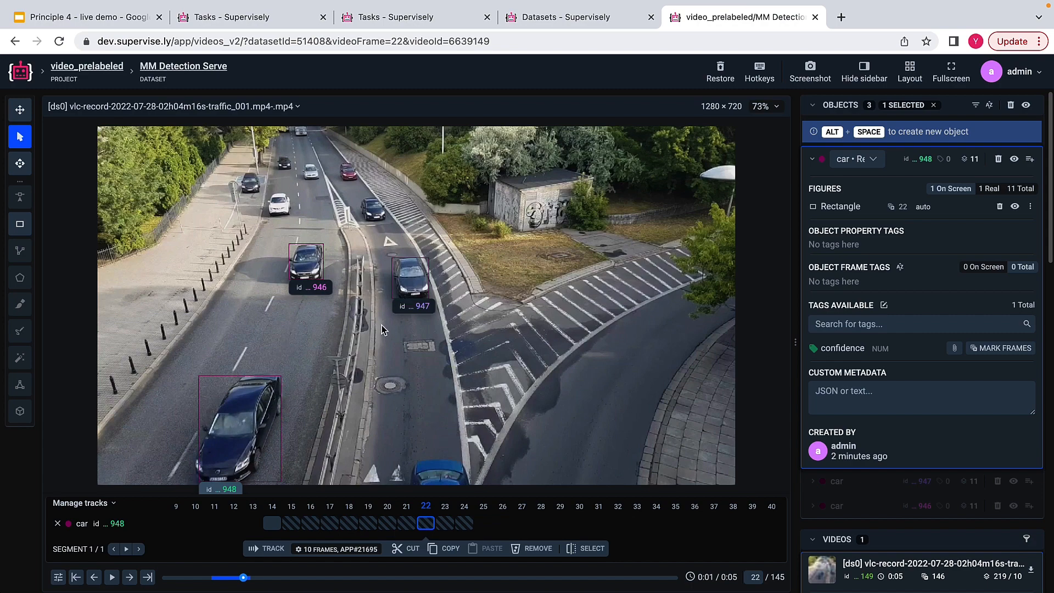
Close the video labeling toolbox and open pexels-fauxels-3184356.jpg from demo_images / ds0 in the Basic image labeling toolbox.
{"action": "left_click", "coordinate": [814, 17]}
{"action": "left_click", "coordinate": [726, 128]}
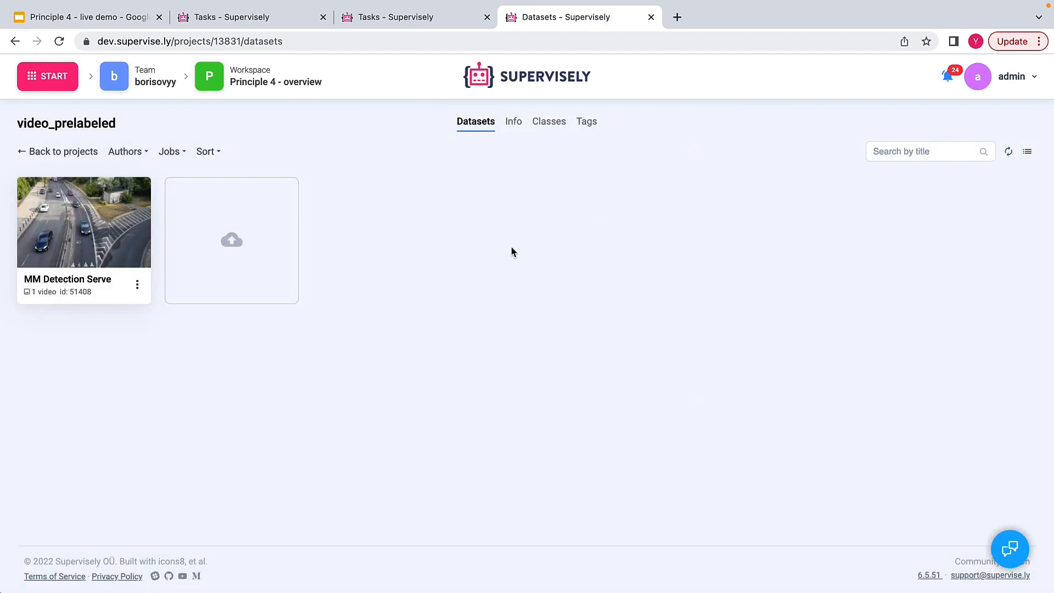
{"action": "left_click", "coordinate": [58, 151]}
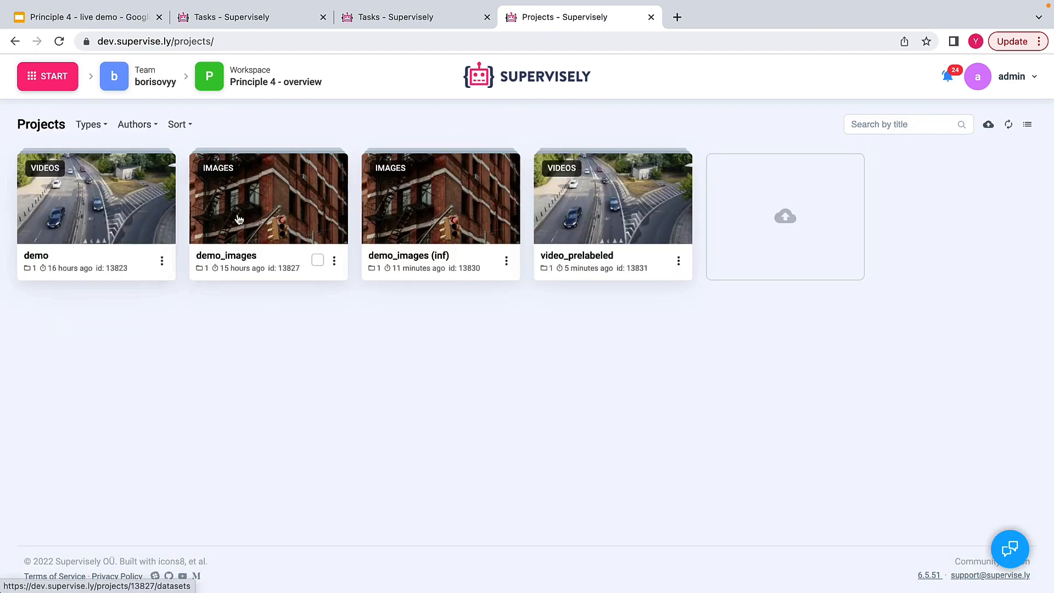
{"action": "left_click", "coordinate": [299, 231]}
{"action": "mouse_move", "coordinate": [126, 246]}
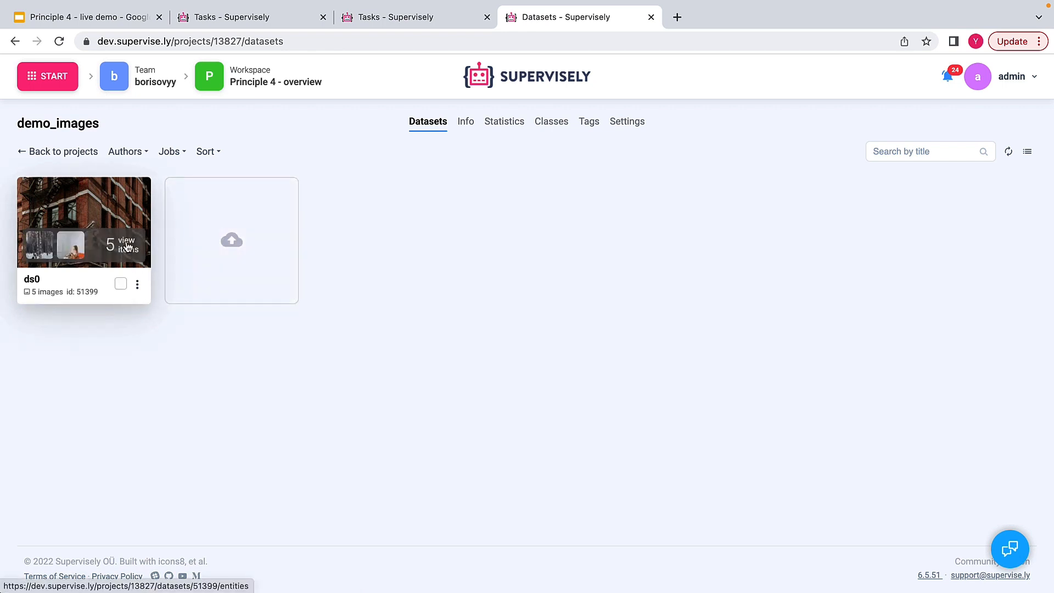
{"action": "left_click", "coordinate": [127, 246]}
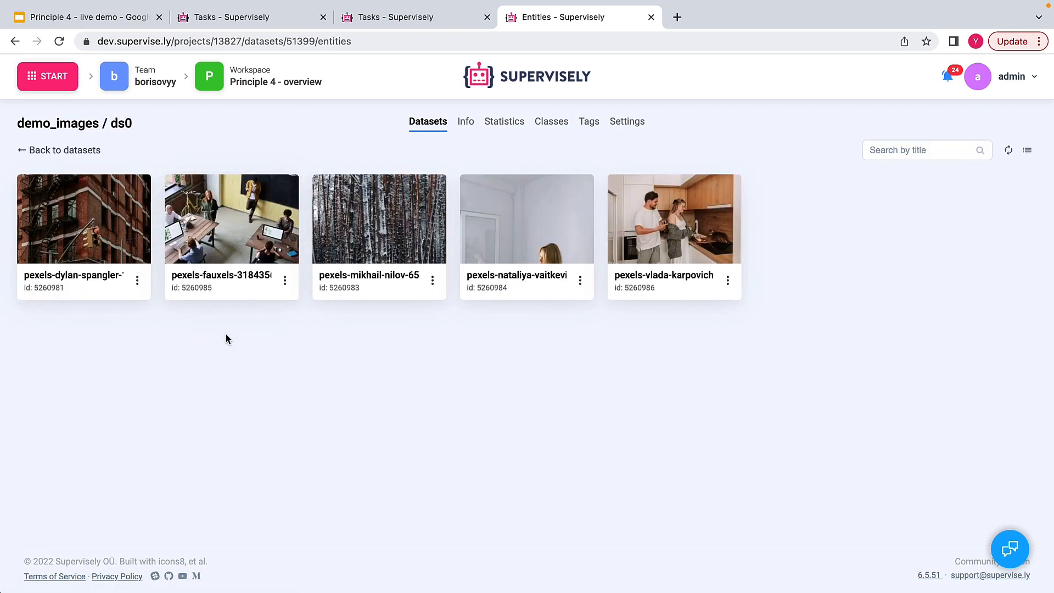
{"action": "left_click", "coordinate": [251, 233]}
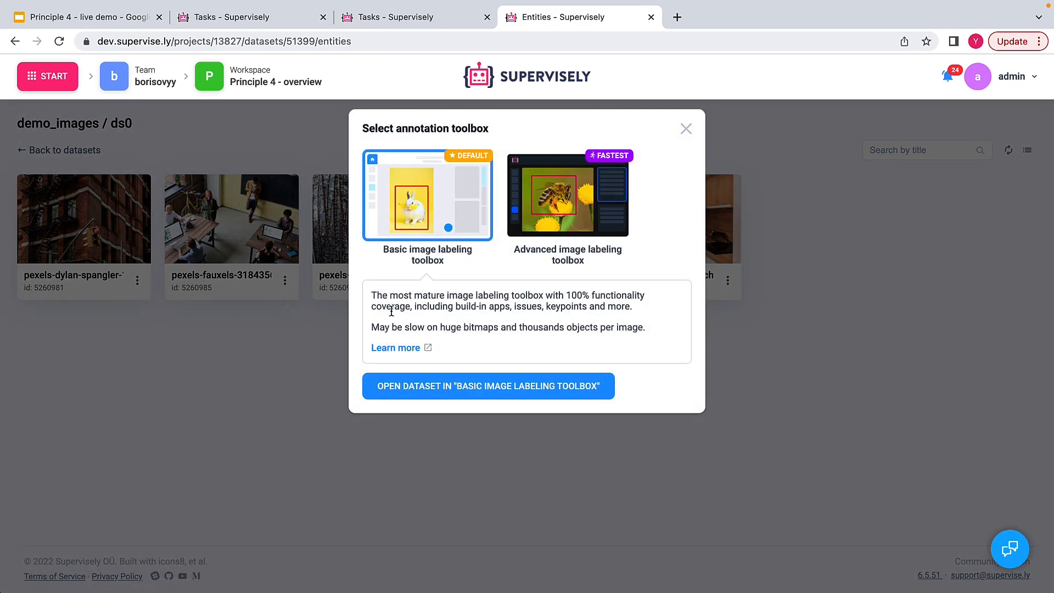
{"action": "left_click", "coordinate": [466, 387]}
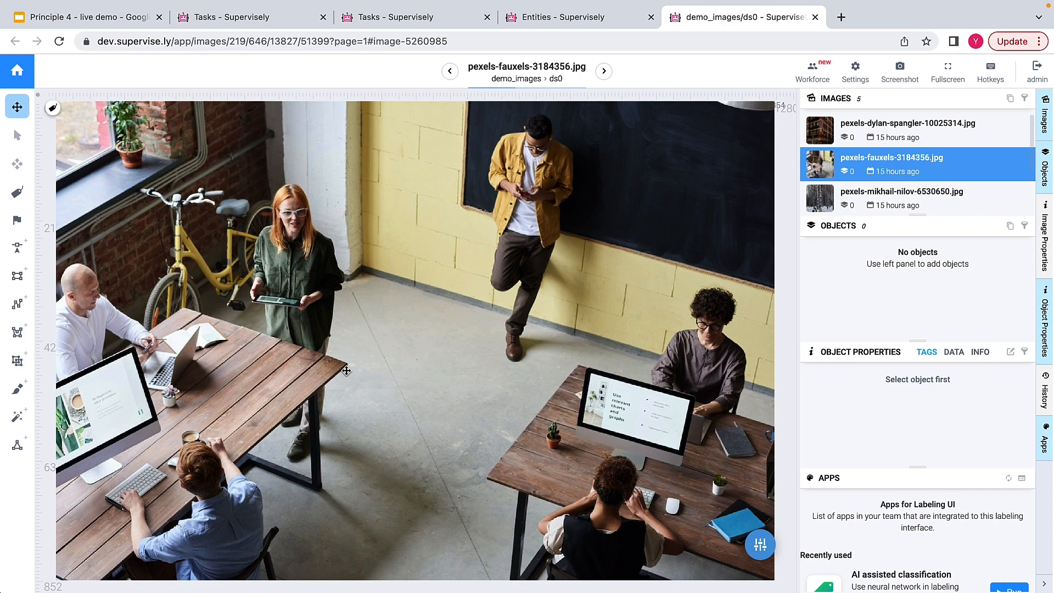
Start the Smart tool and create a bitmap mask class named person for it.
{"action": "left_click", "coordinate": [17, 416]}
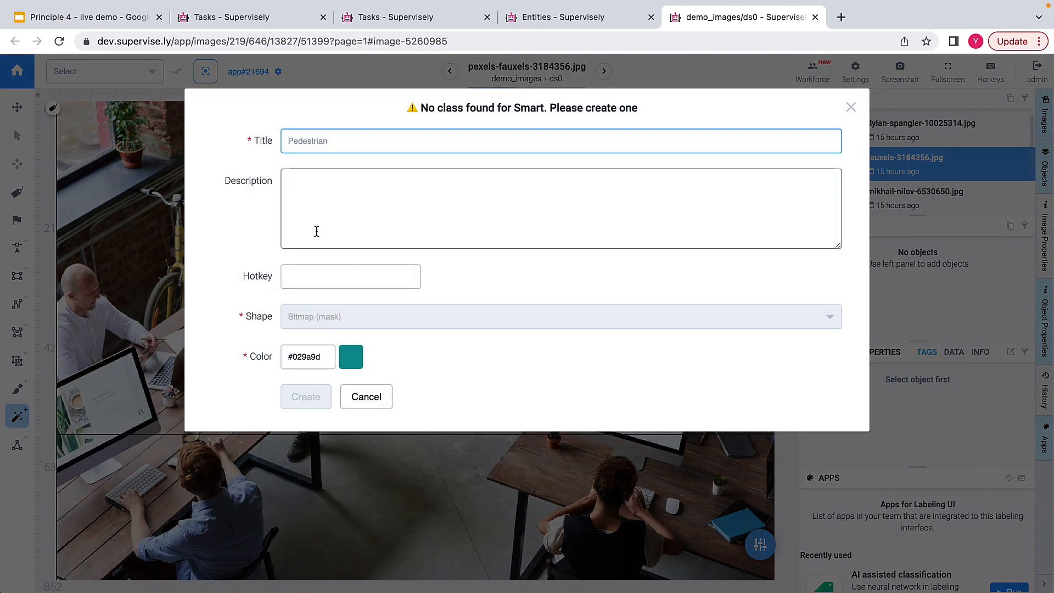
{"action": "type", "text": "per"}
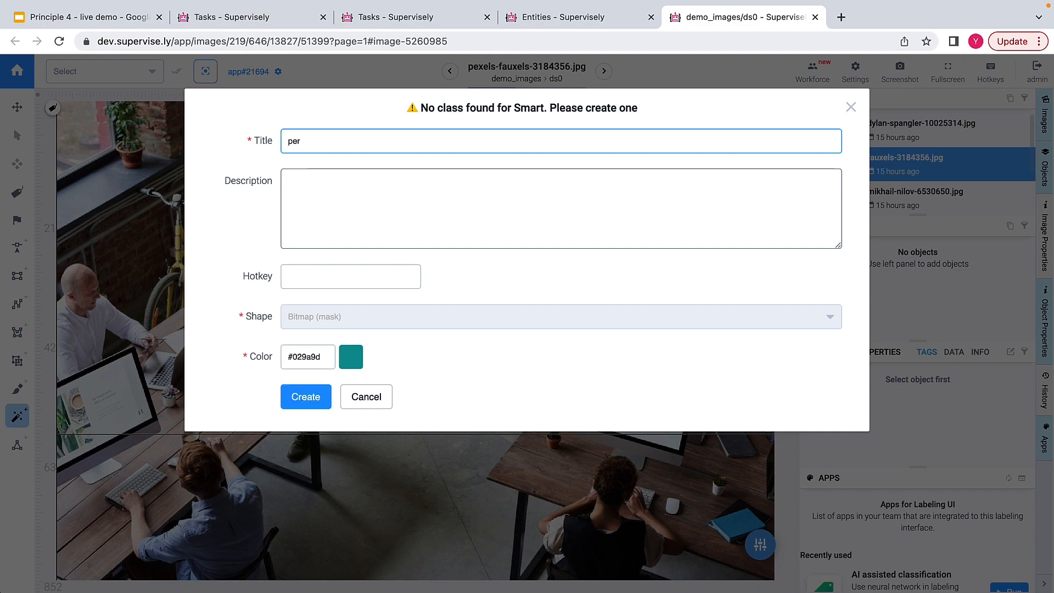
{"action": "type", "text": "son"}
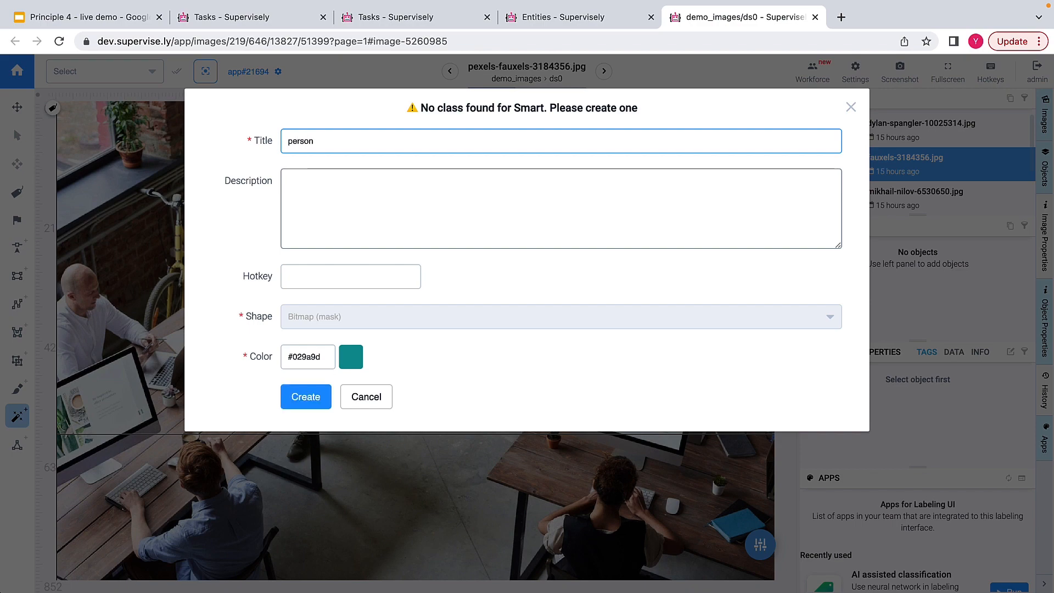
{"action": "left_click", "coordinate": [307, 396]}
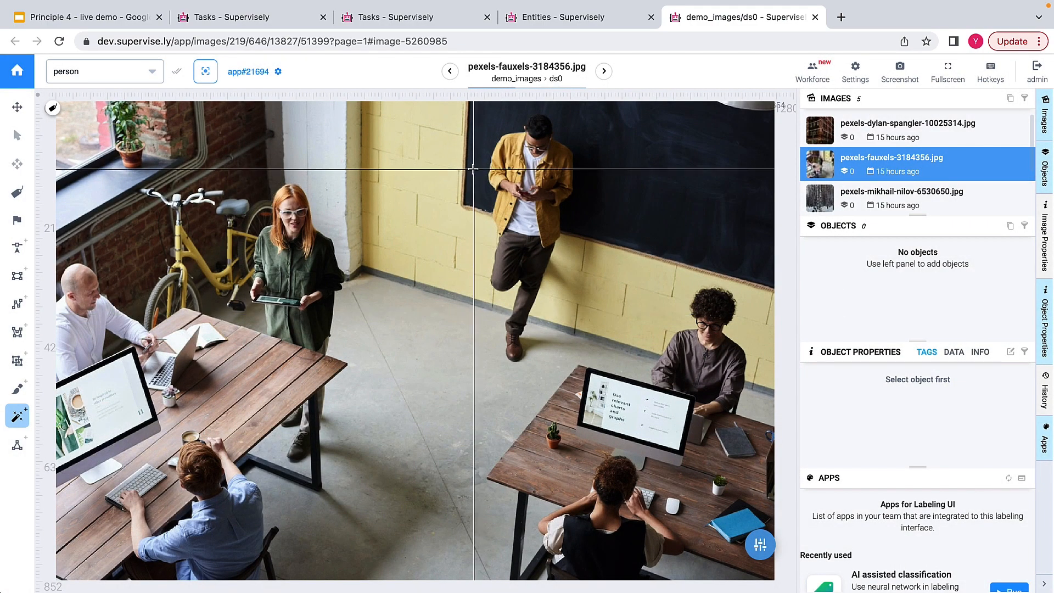
Segment the man standing at the blackboard, adding a positive point on his jacket, and the curly-haired man behind the monitor as person masks.
{"action": "left_click_drag", "start_coordinate": [461, 107], "coordinate": [591, 373]}
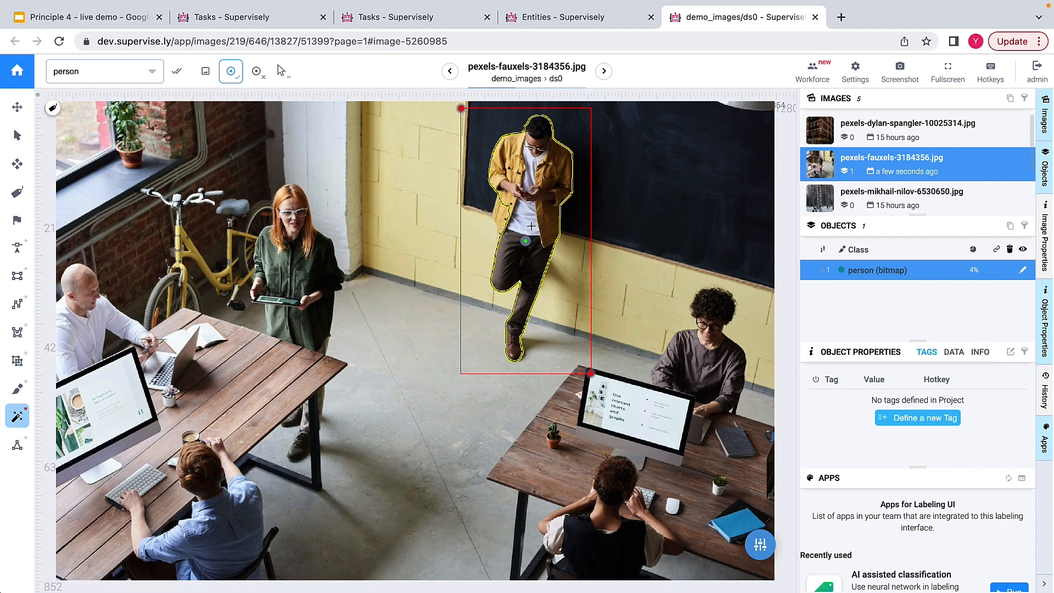
{"action": "left_click", "coordinate": [501, 211]}
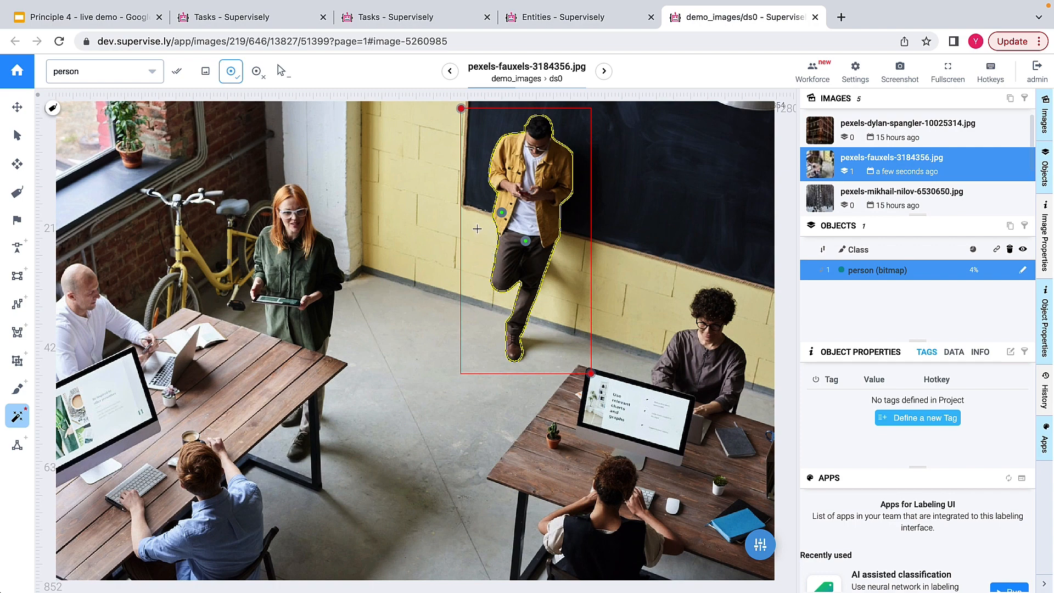
{"action": "key", "text": "space"}
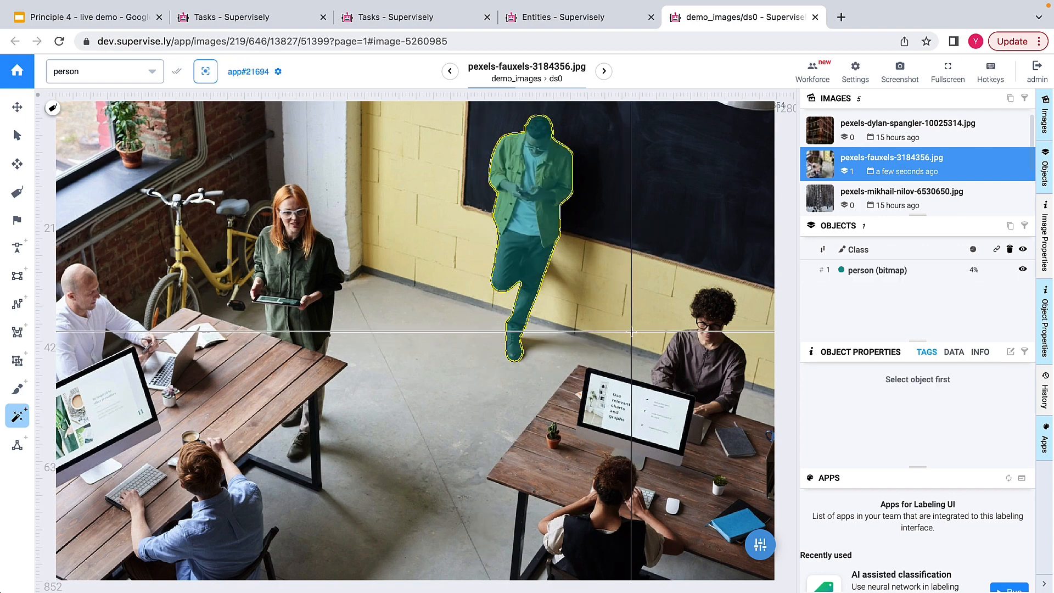
{"action": "left_click_drag", "start_coordinate": [638, 270], "coordinate": [760, 432]}
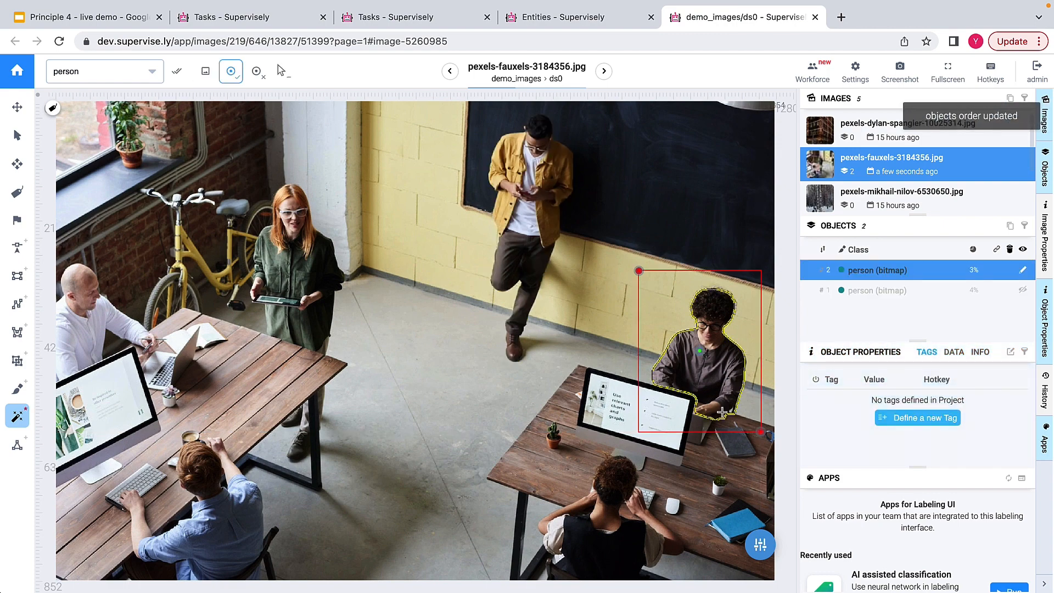
{"action": "key", "text": "space"}
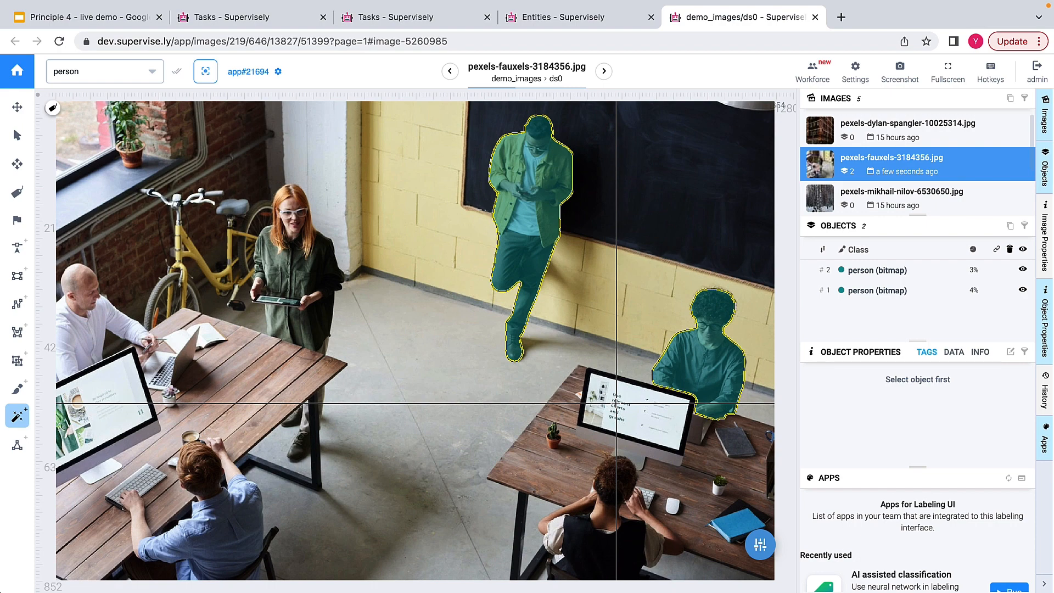
Open the image of the couple on the snowy swing and bring their heads into close view.
{"action": "left_click", "coordinate": [819, 197]}
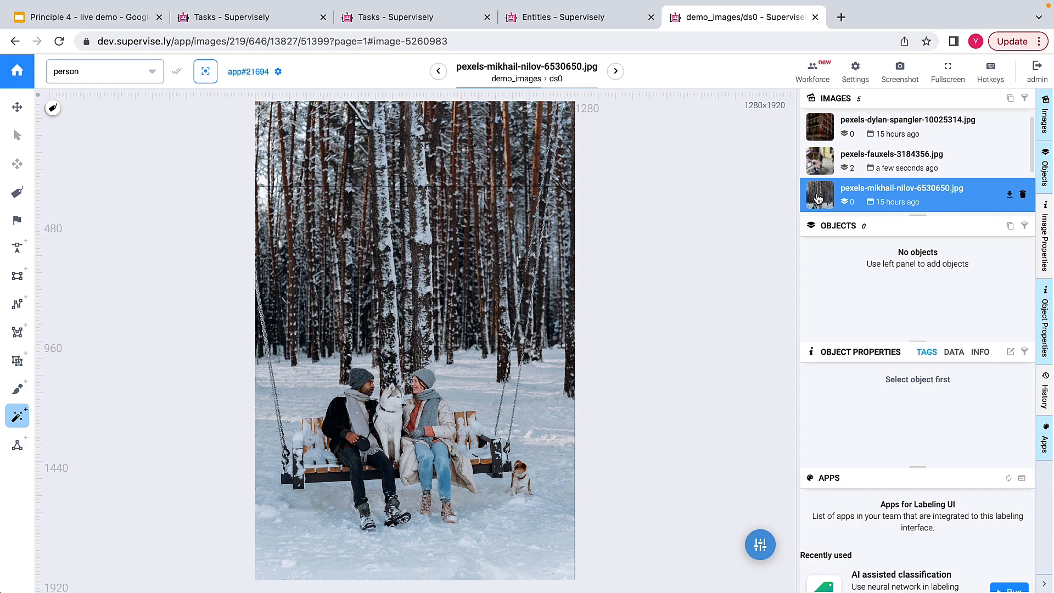
{"action": "scroll", "coordinate": [345, 407], "scroll_direction": "up", "scroll_amount": 3}
{"action": "scroll", "coordinate": [346, 407], "scroll_direction": "up", "scroll_amount": 3}
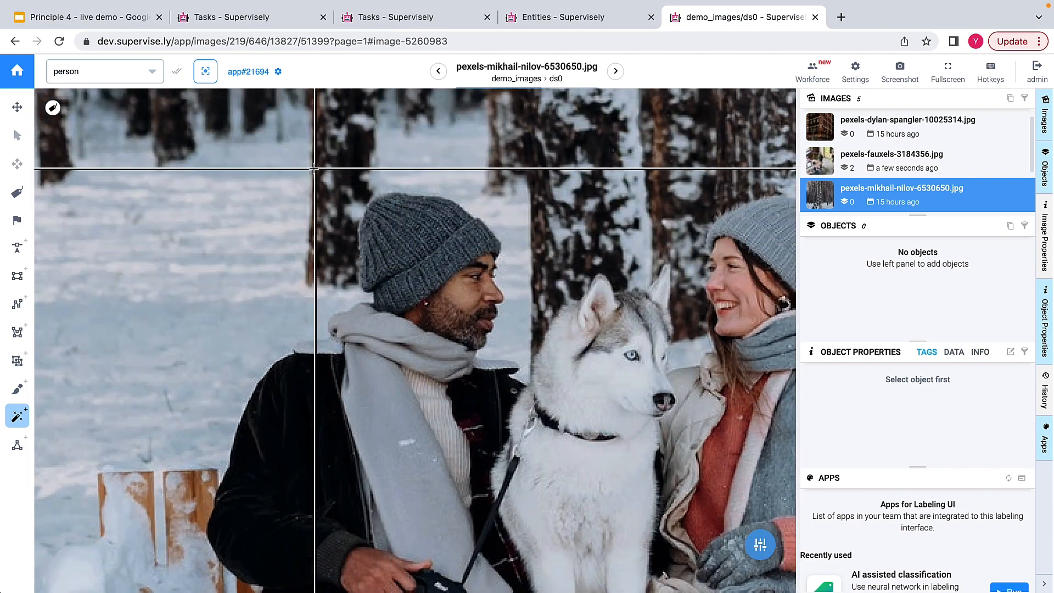
{"action": "left_click", "coordinate": [315, 168]}
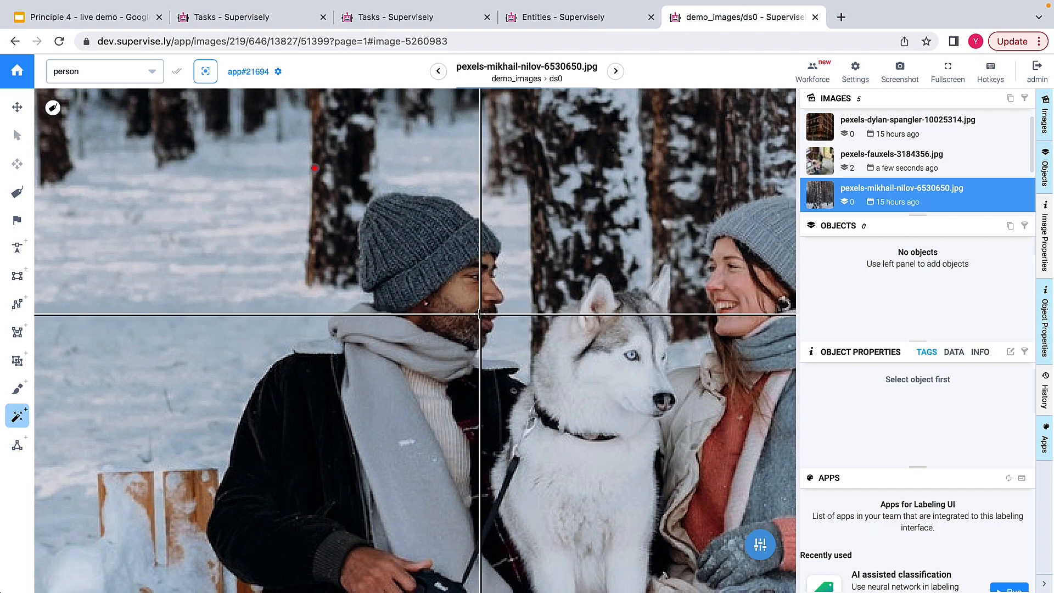
{"action": "left_click", "coordinate": [480, 314]}
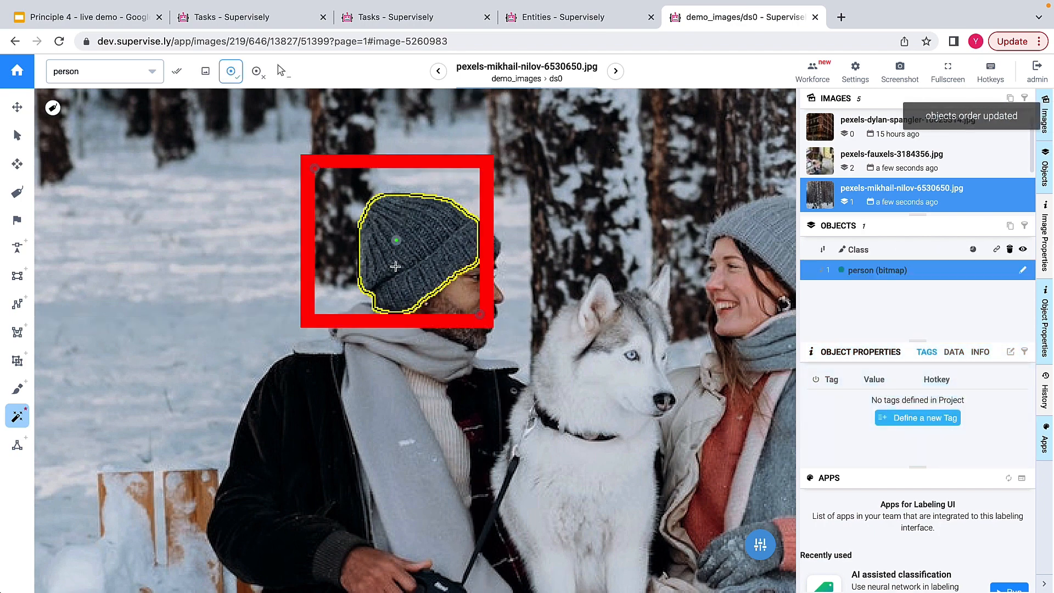
{"action": "key", "text": "space"}
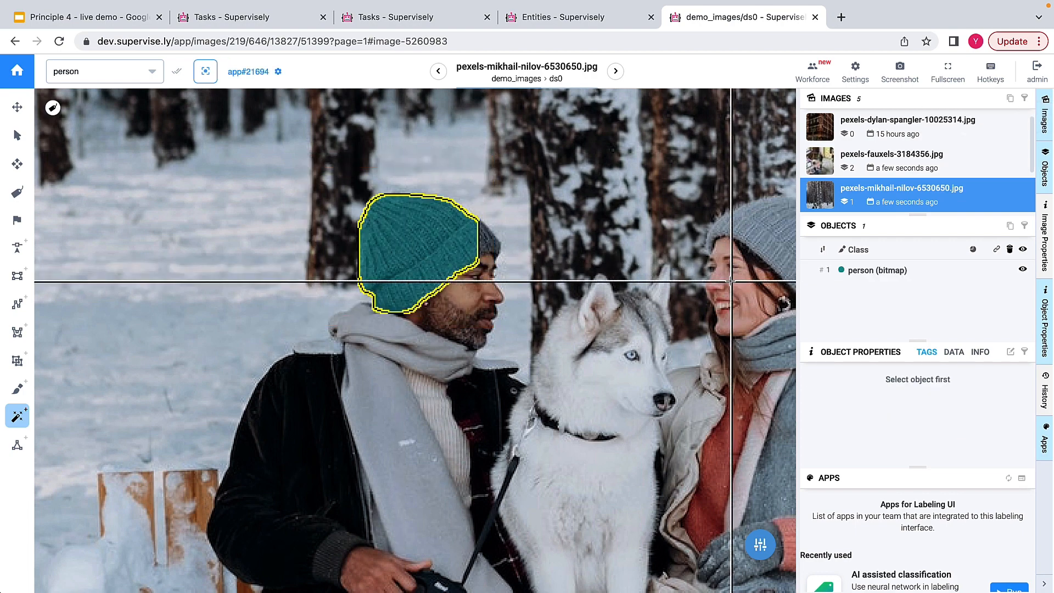
{"action": "left_click", "coordinate": [1009, 269]}
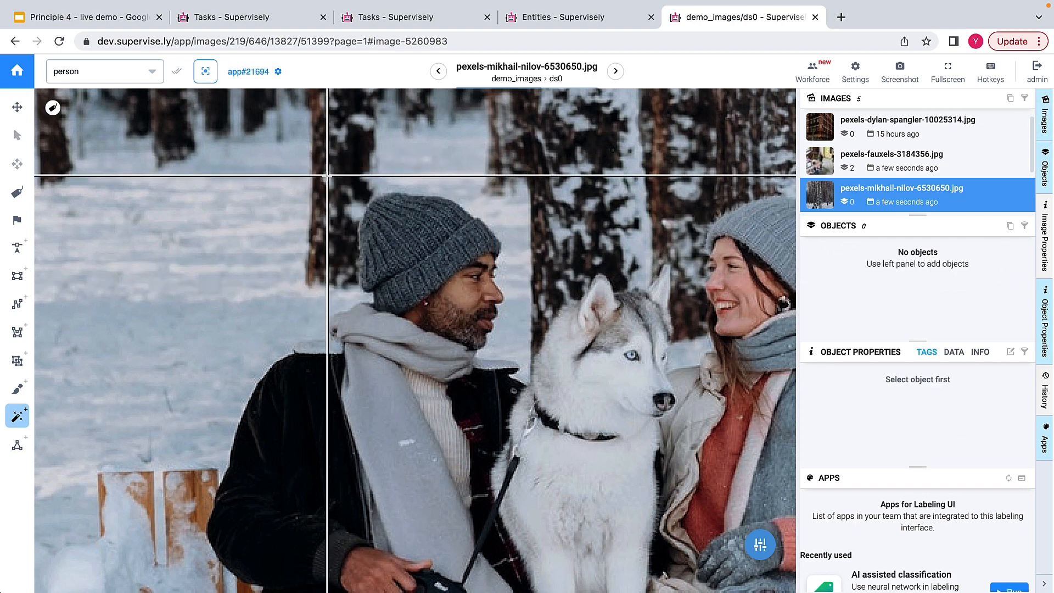
Create a new annotation class named hat with the Bitmap (mask) shape.
{"action": "left_click", "coordinate": [161, 74]}
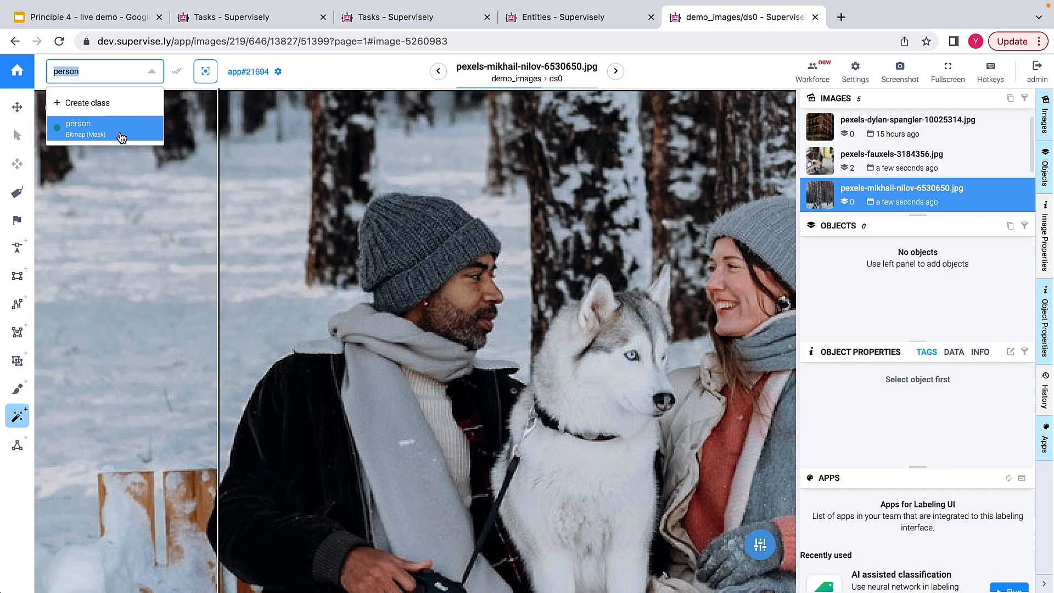
{"action": "left_click", "coordinate": [103, 99]}
{"action": "type", "text": "ha"}
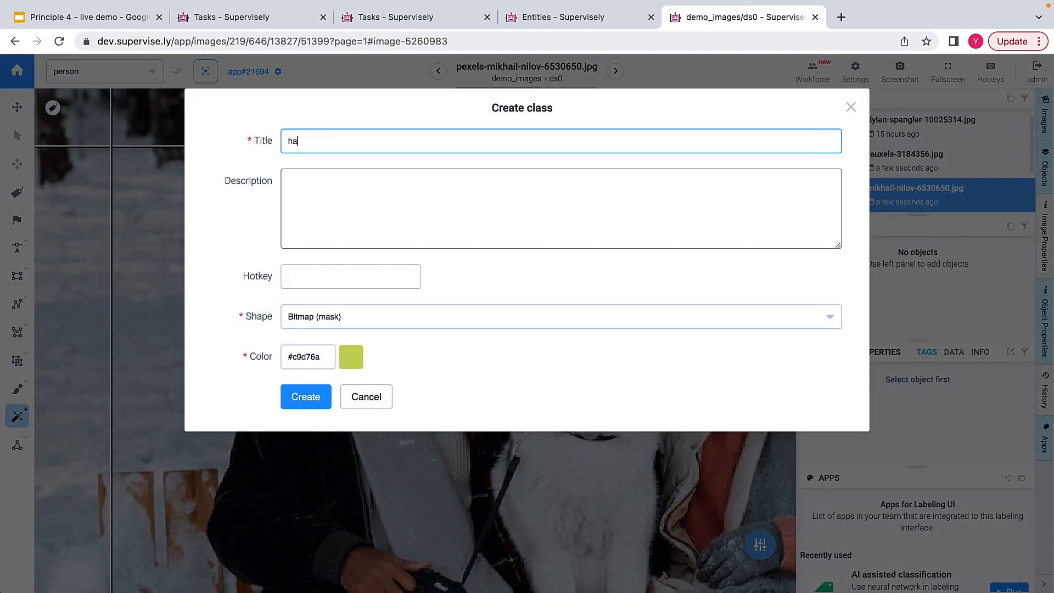
{"action": "type", "text": "t"}
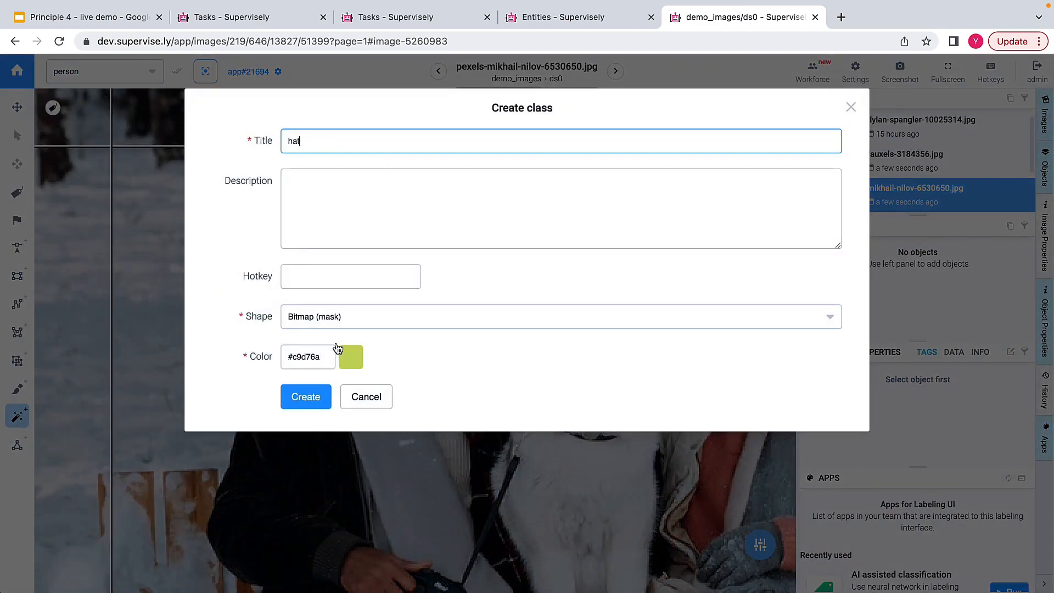
{"action": "left_click", "coordinate": [306, 397]}
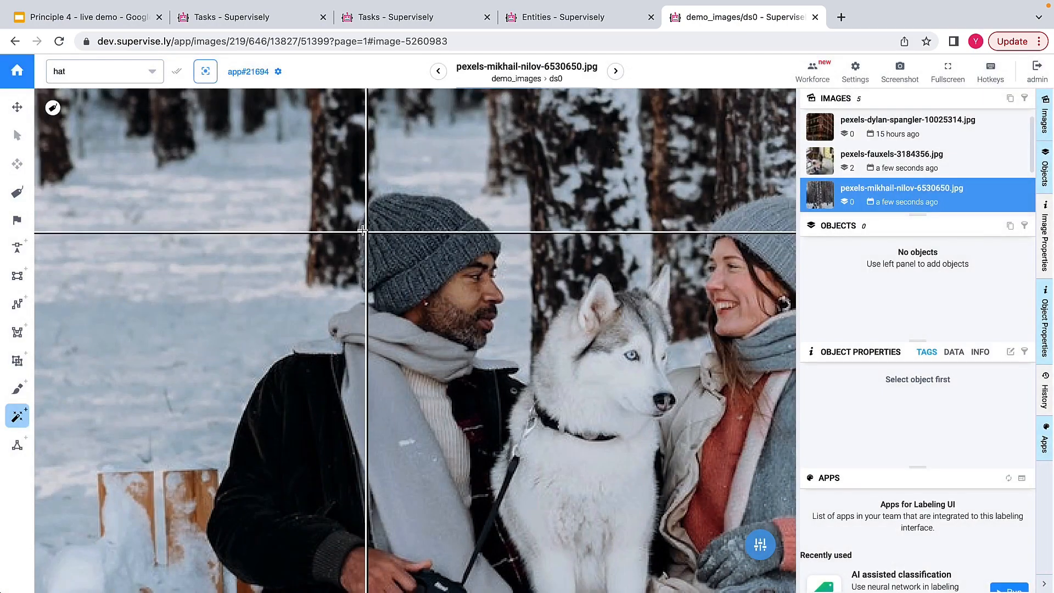
Segment the man's and the woman's knit hats as hat masks with the Smart tool, excluding their faces with negative points.
{"action": "left_click_drag", "start_coordinate": [329, 177], "coordinate": [505, 328]}
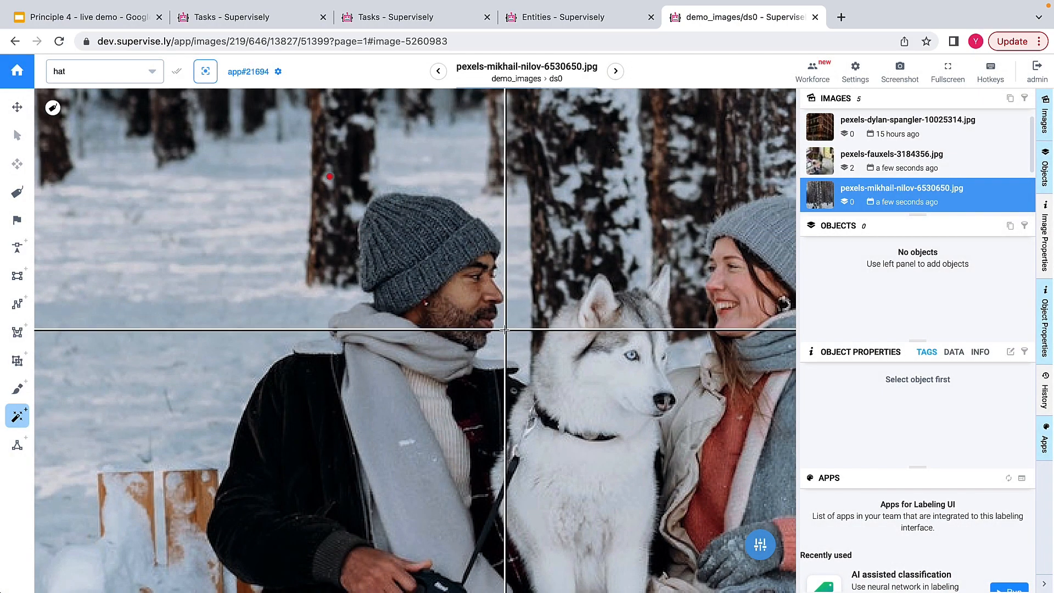
{"action": "left_click", "coordinate": [463, 295], "text": "shift"}
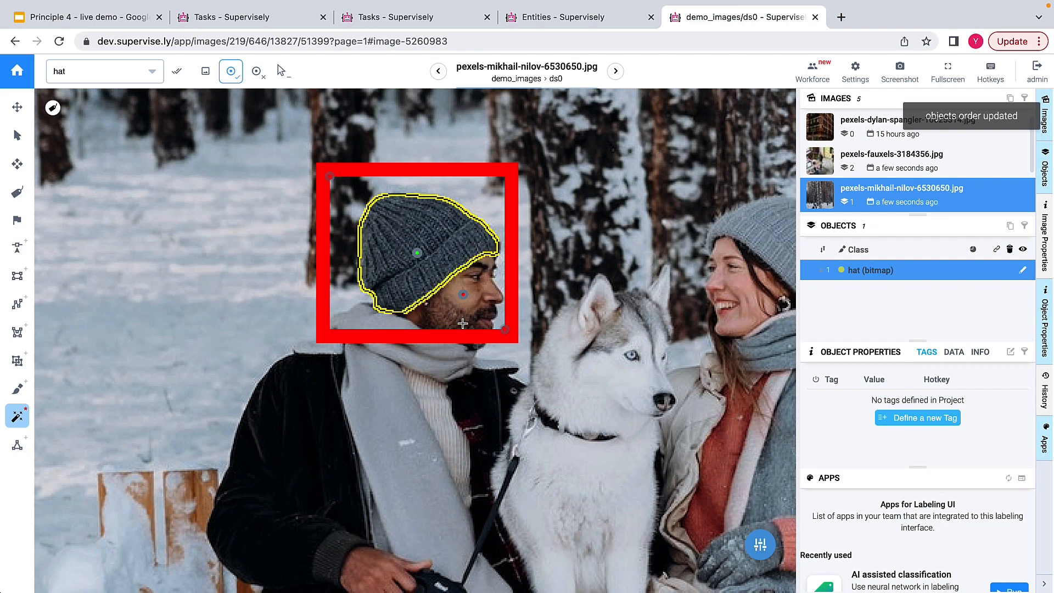
{"action": "key", "text": "space"}
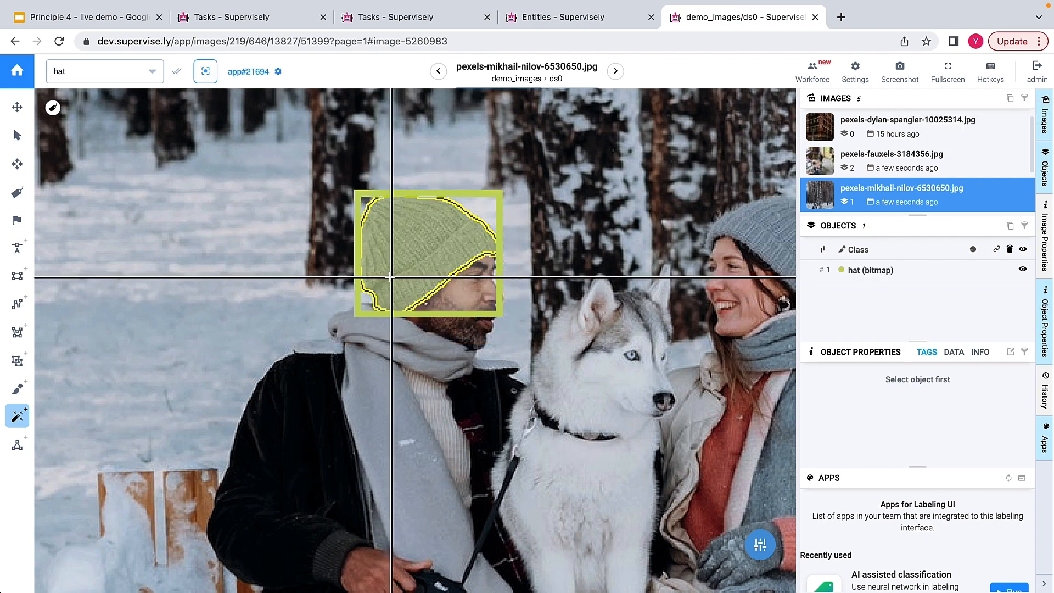
{"action": "scroll", "coordinate": [625, 256], "scroll_direction": "down", "scroll_amount": 3}
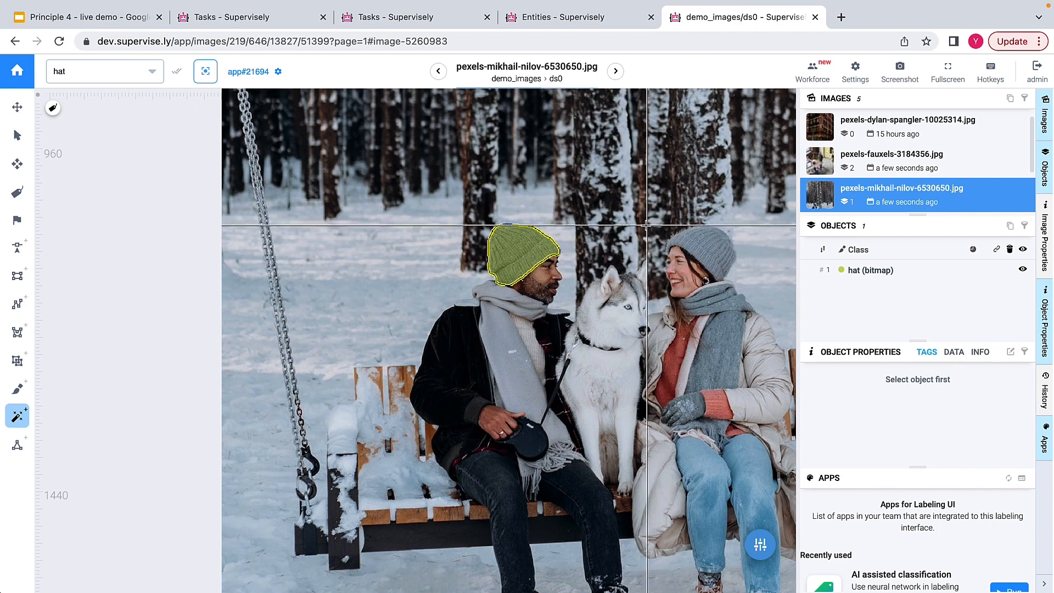
{"action": "left_click_drag", "start_coordinate": [646, 216], "coordinate": [766, 295]}
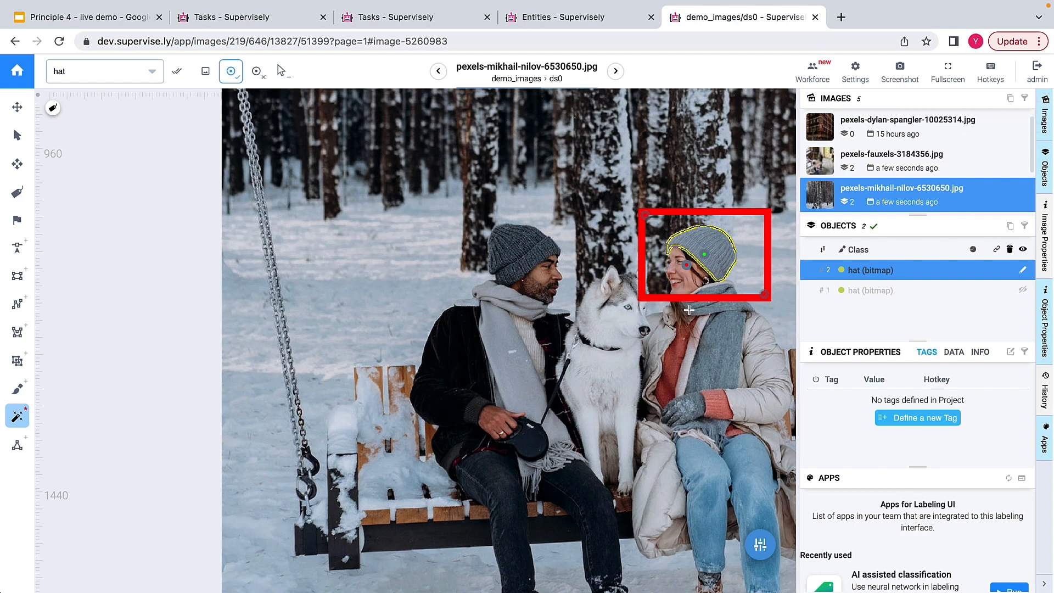
{"action": "key", "text": "space"}
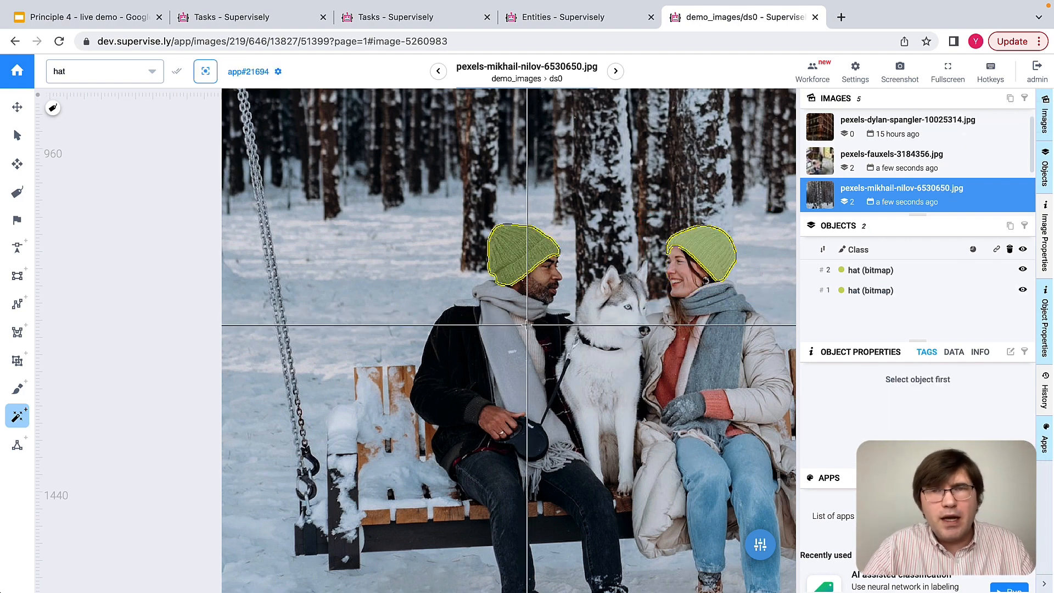
{"action": "scroll", "coordinate": [526, 325], "scroll_direction": "down", "scroll_amount": 3}
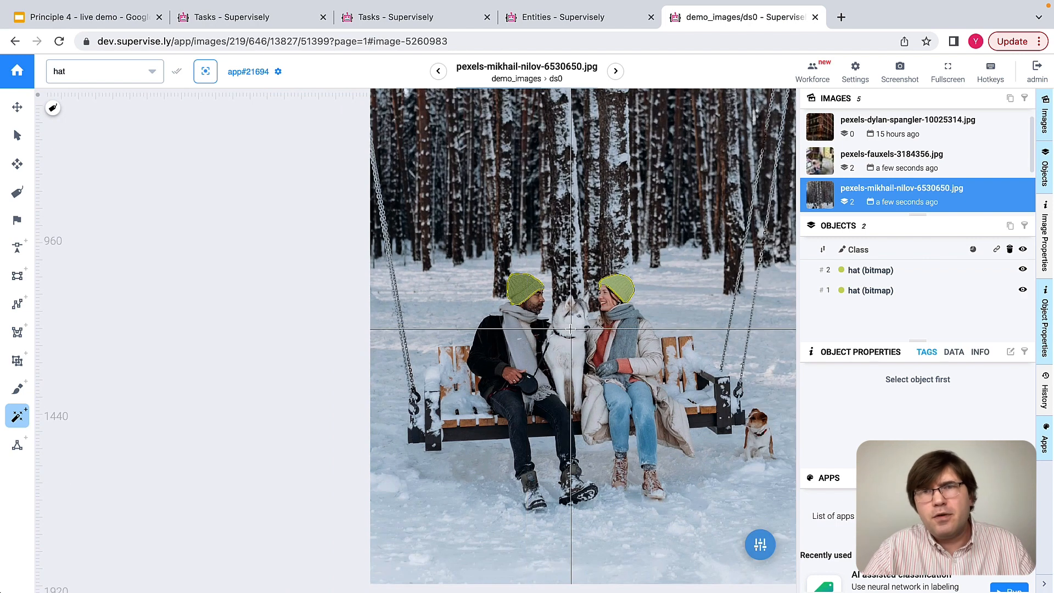